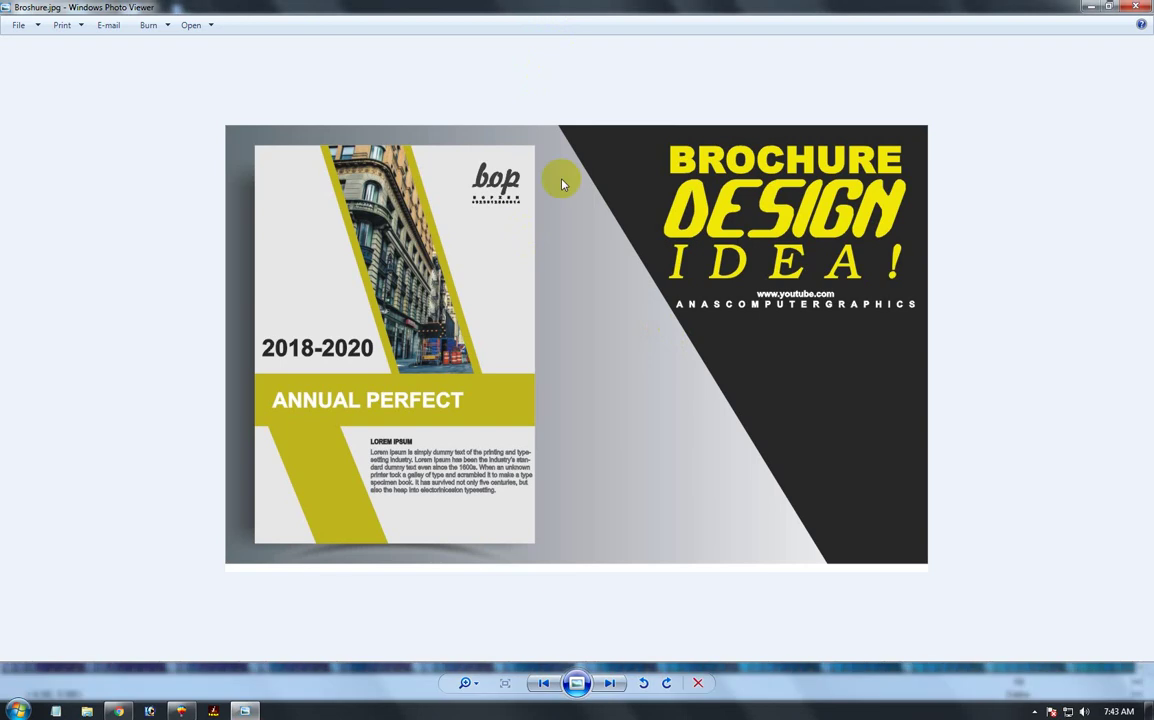
Scroll through the browser and bring up the channel's videos page
scroll(562, 186, up, 1)
scroll(562, 186, up, 1)
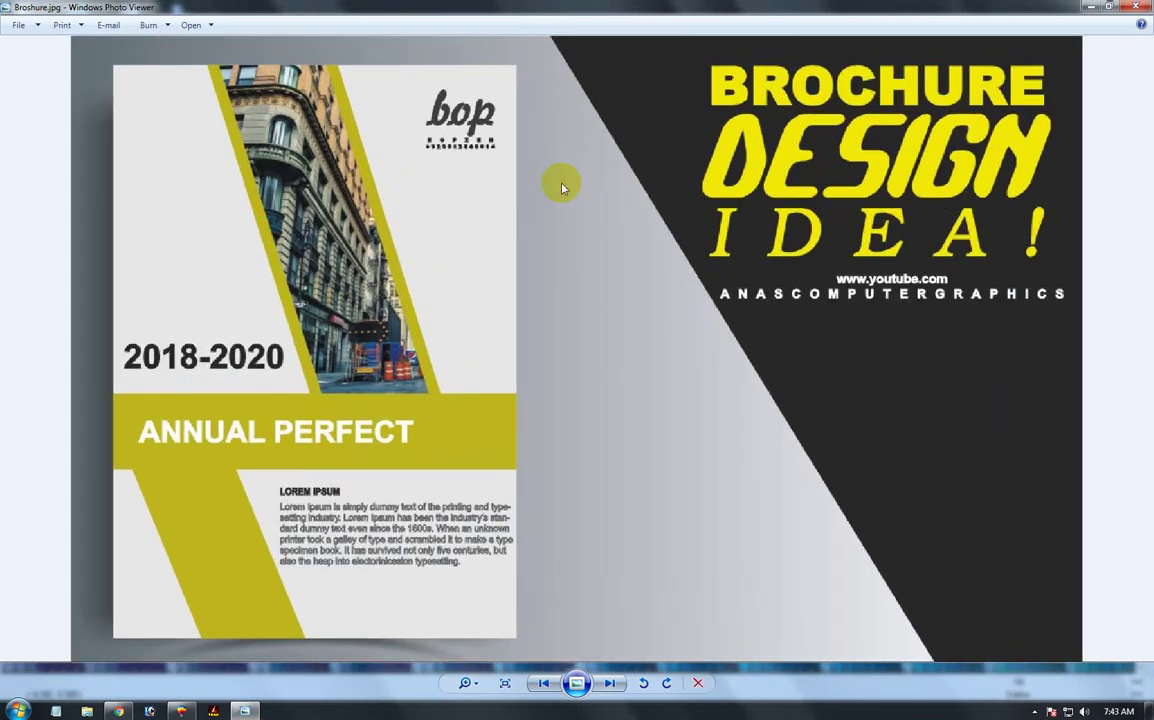
scroll(562, 187, down, 1)
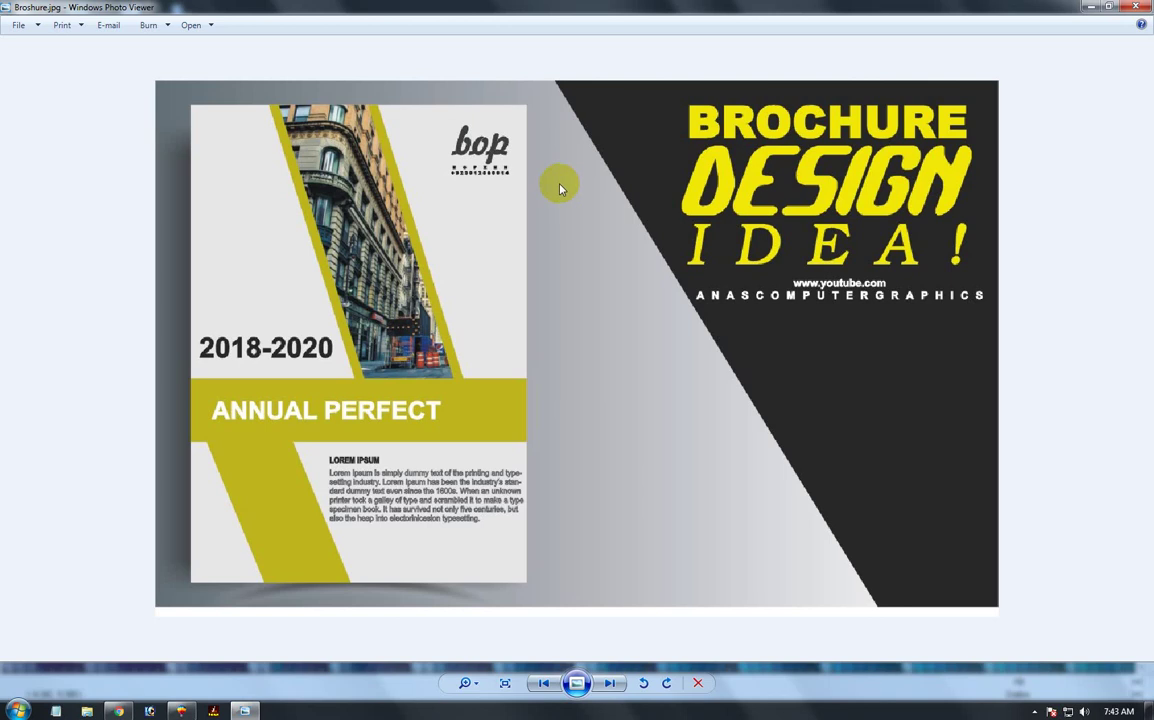
scroll(560, 188, up, 1)
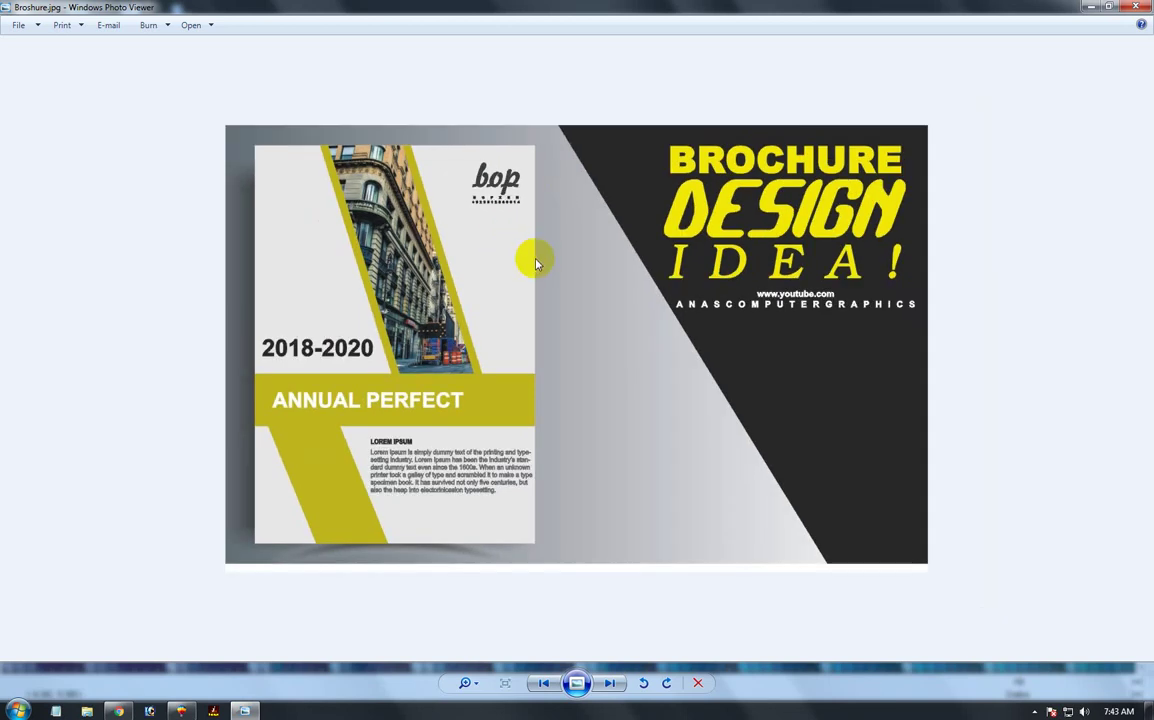
scroll(495, 367, down, 1)
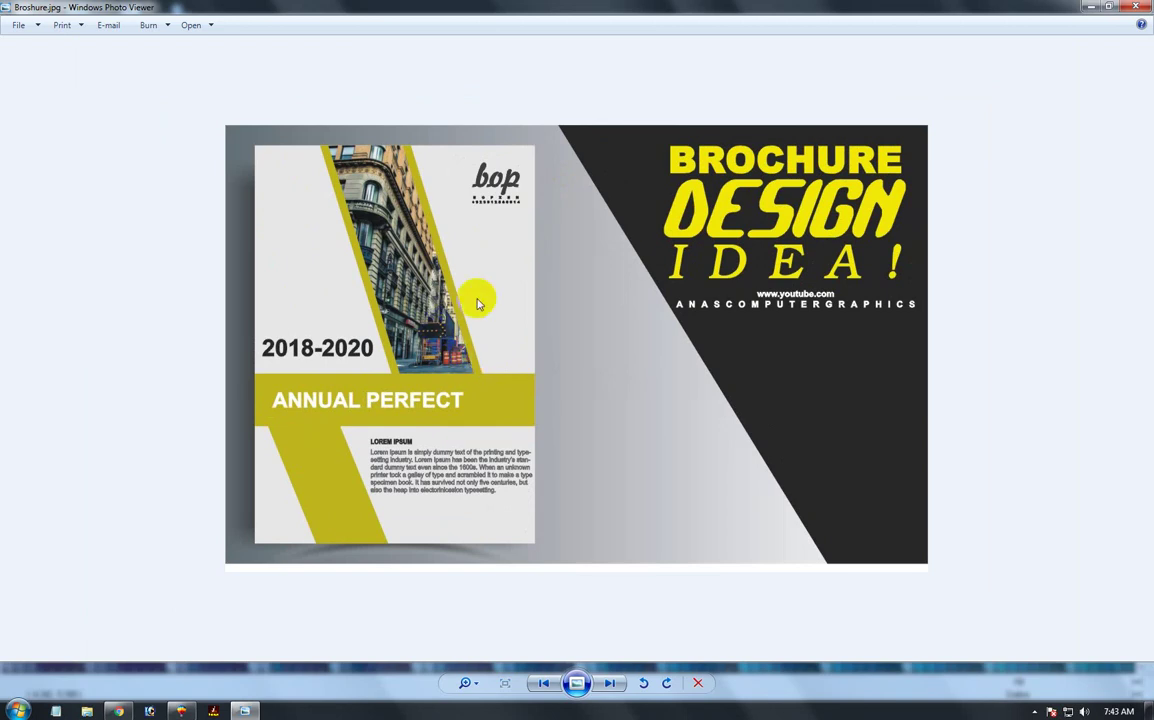
drag(478, 304, 497, 409)
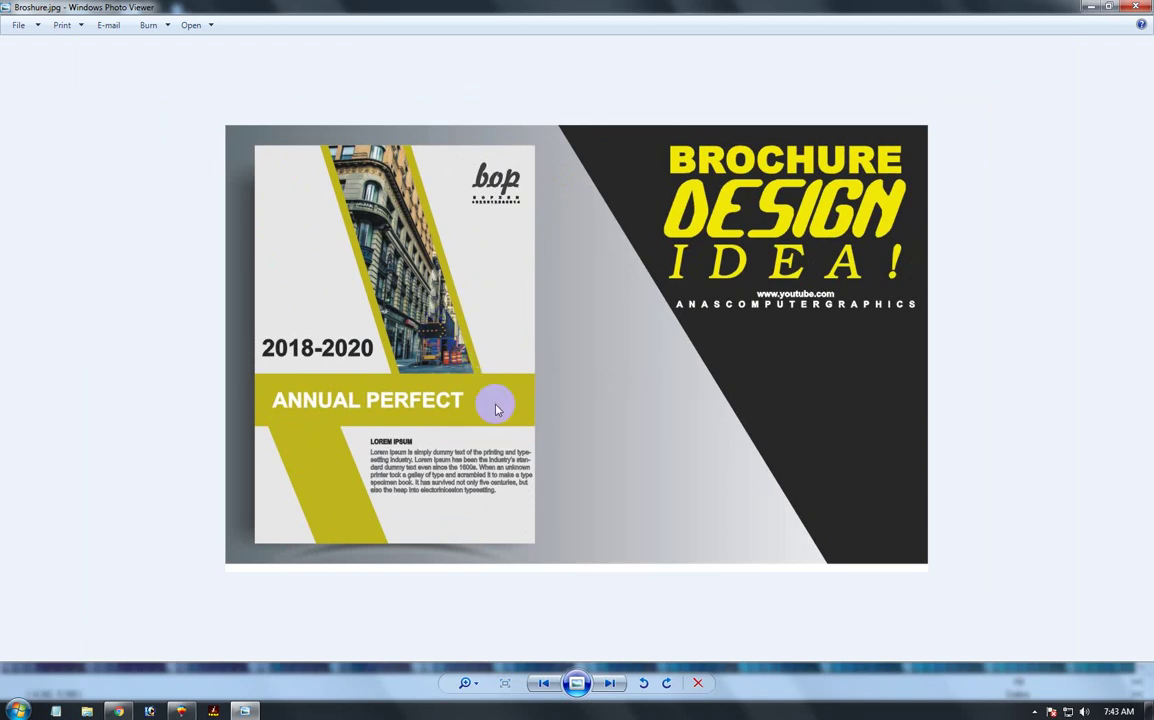
drag(491, 410, 554, 430)
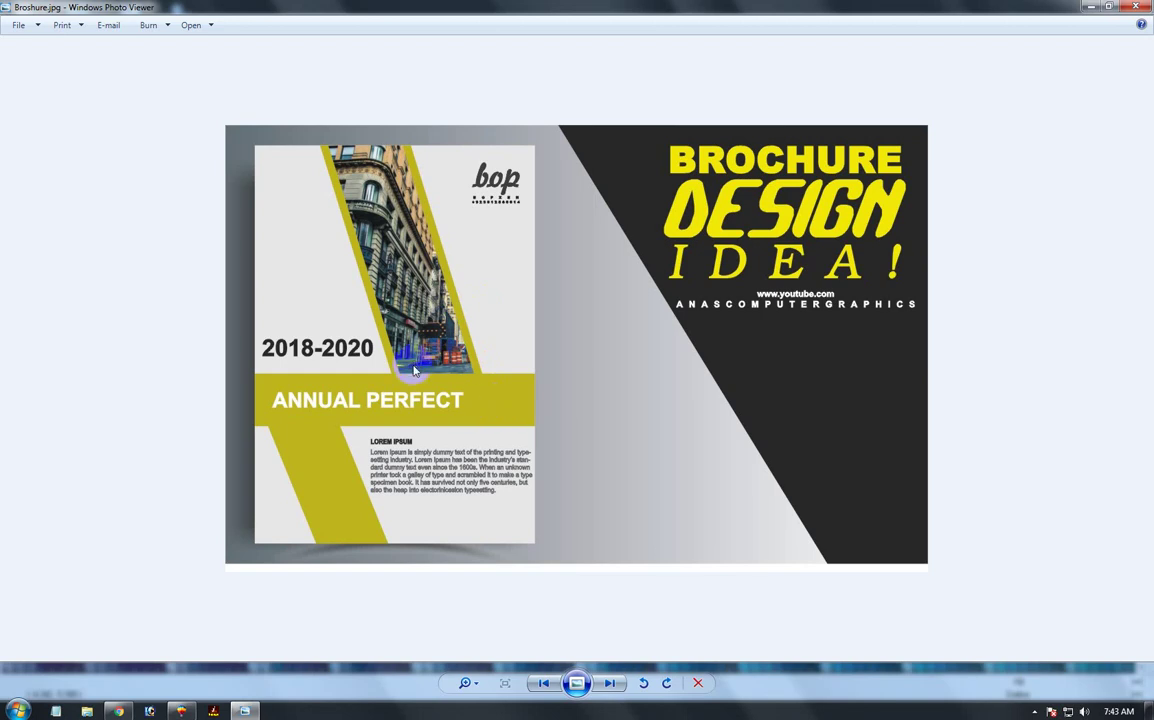
click(118, 709)
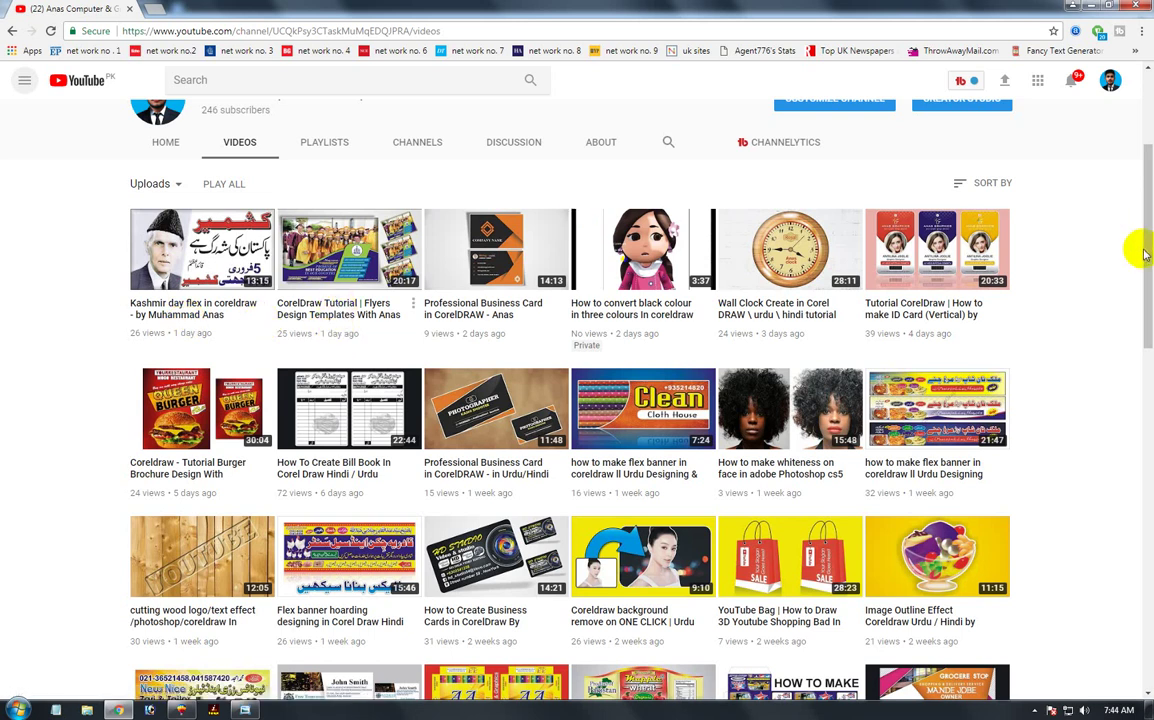
scroll(1145, 255, up, 5)
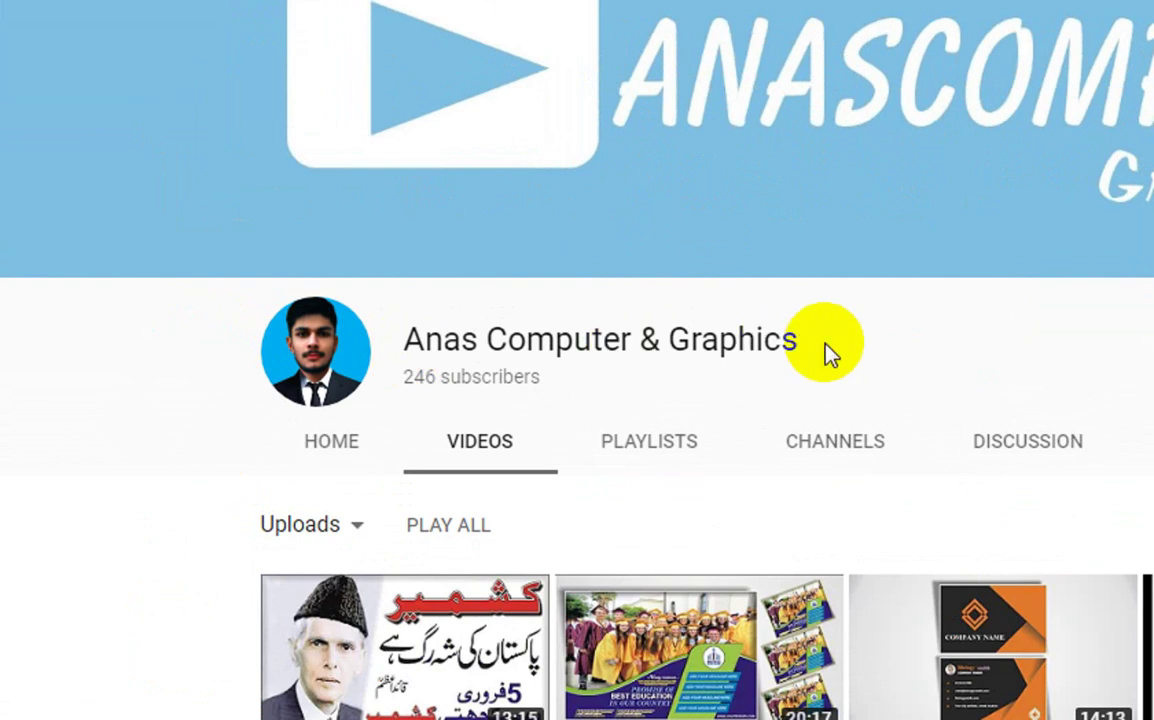
Select the channel name, scroll the page and dismiss the colour-scheme performance prompt
triple_click(826, 345)
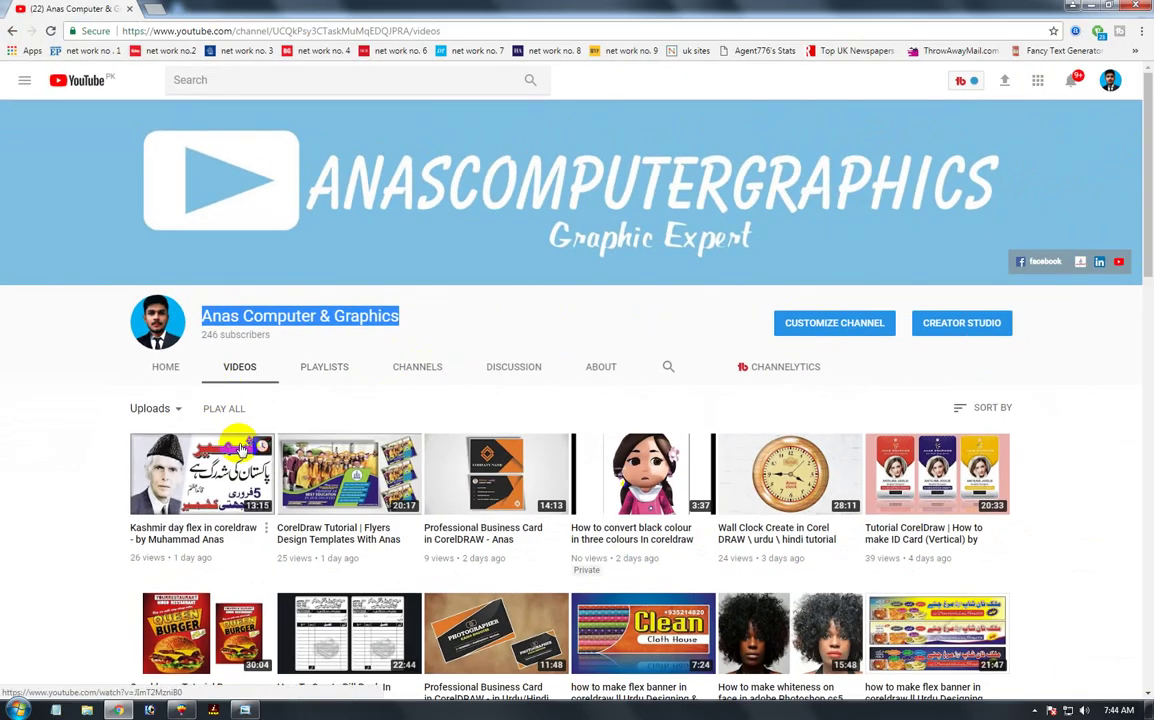
scroll(240, 450, down, 3)
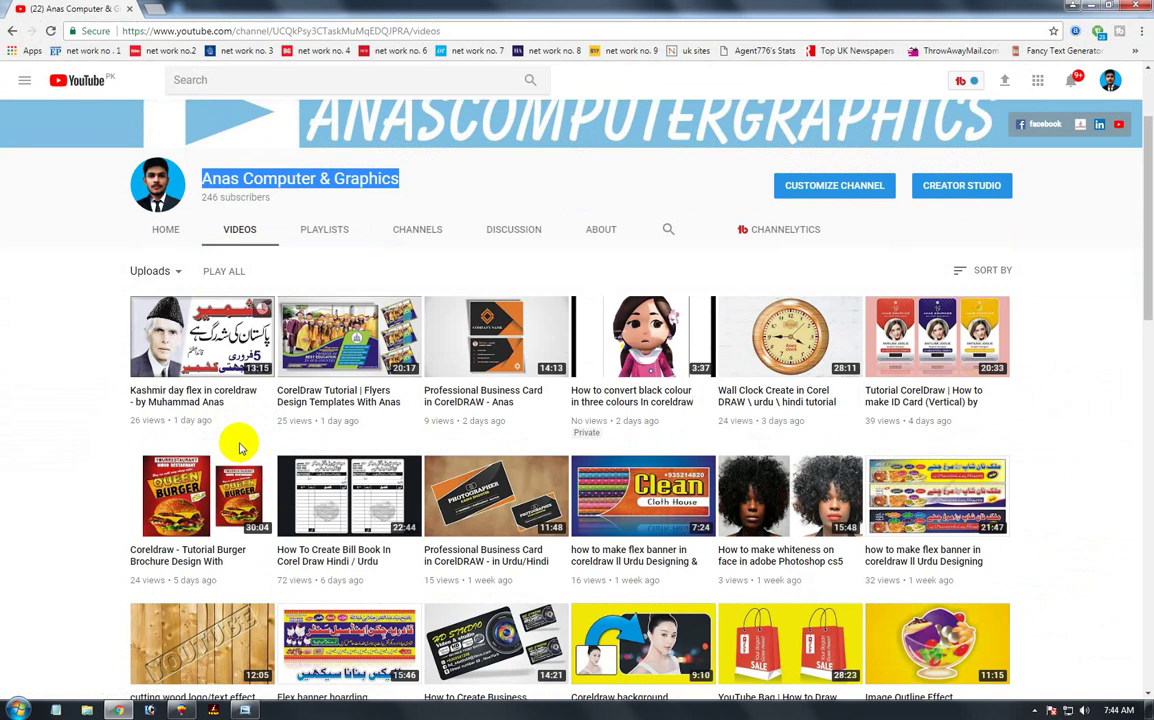
mouse_move(496, 473)
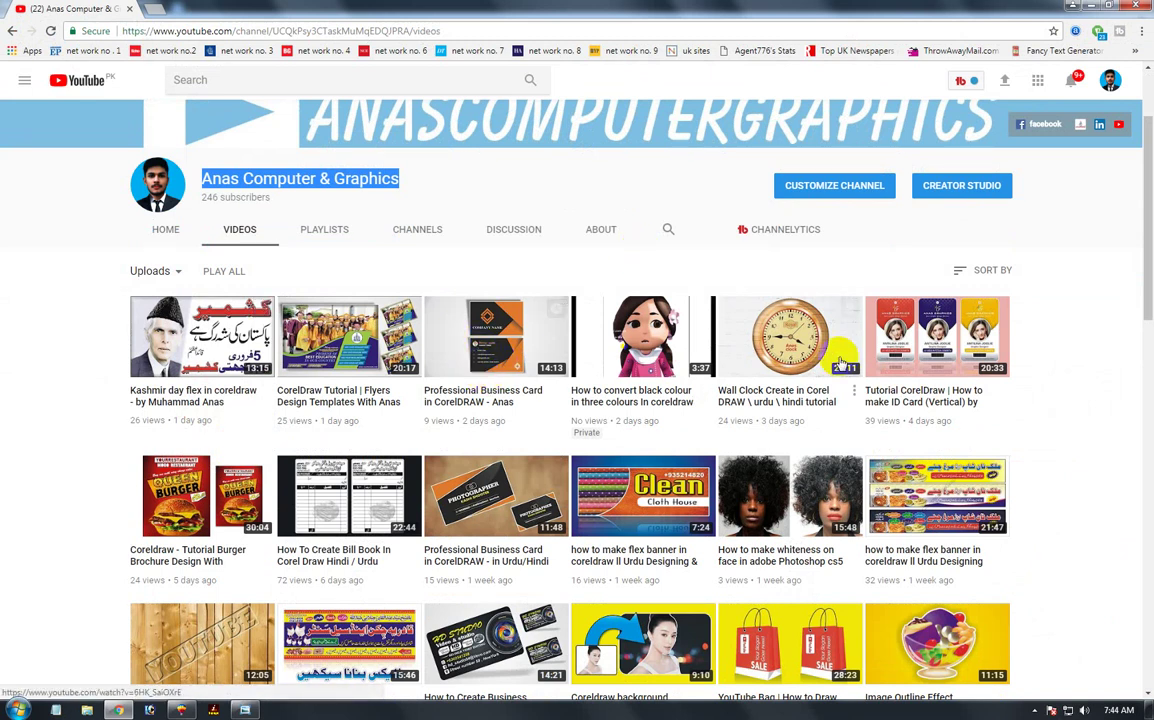
scroll(840, 363, down, 1)
scroll(515, 360, down, 4)
scroll(515, 360, down, 1)
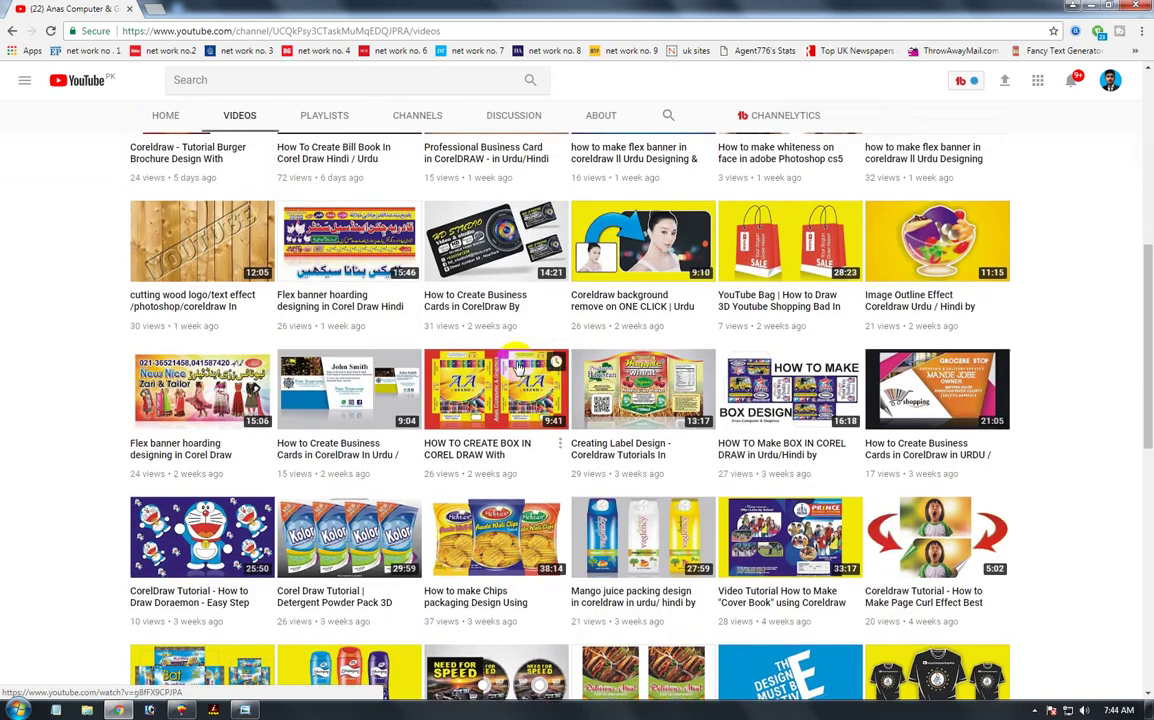
scroll(518, 368, up, 5)
scroll(518, 368, up, 3)
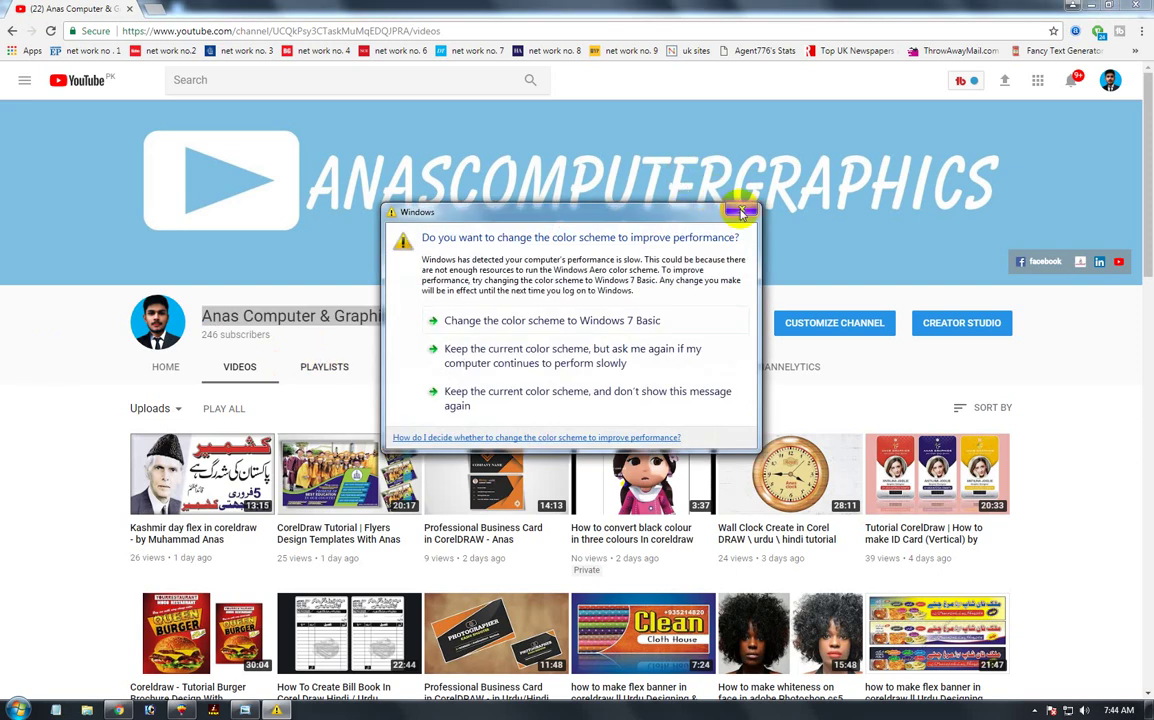
click(742, 213)
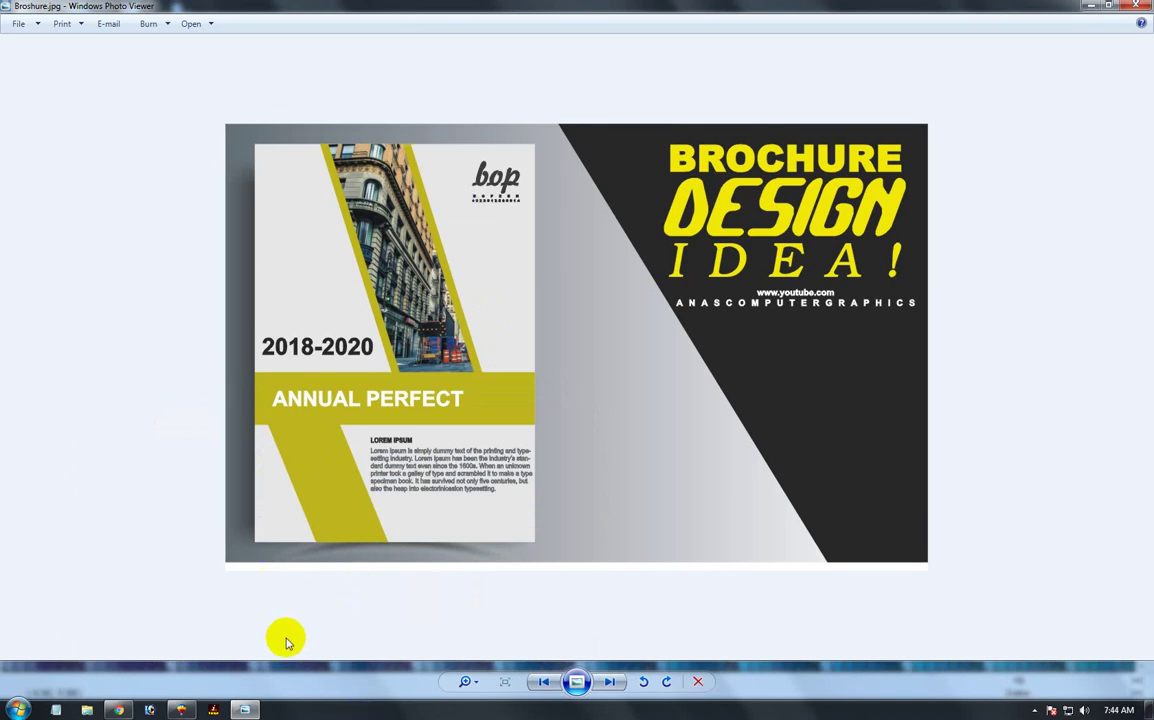
Back in the brochure document, zoom in on the 2018-2020 title and street photo
click(181, 710)
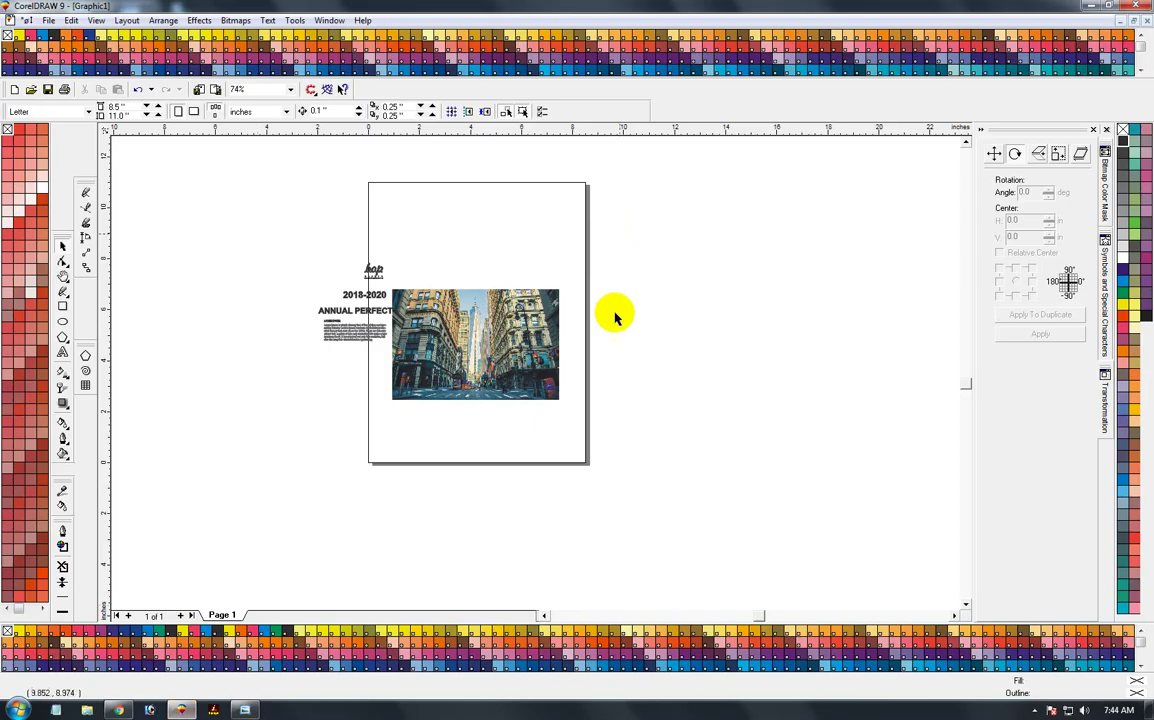
drag(296, 224, 585, 405)
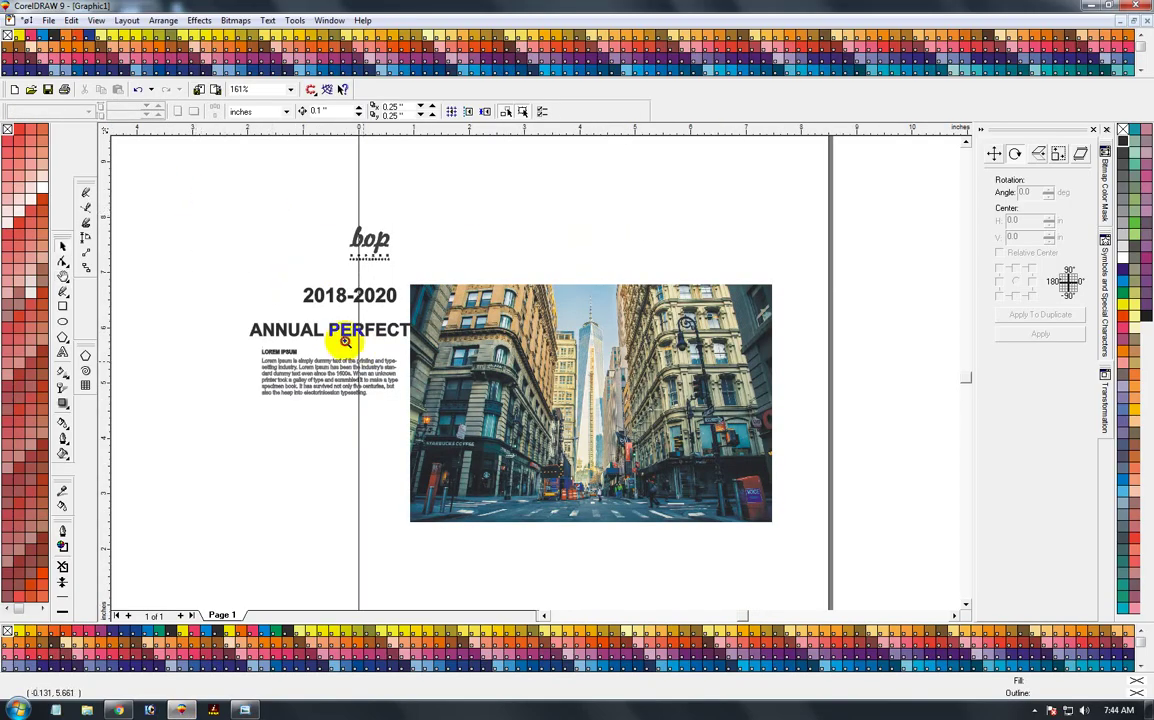
drag(238, 226, 390, 396)
right_click(430, 438)
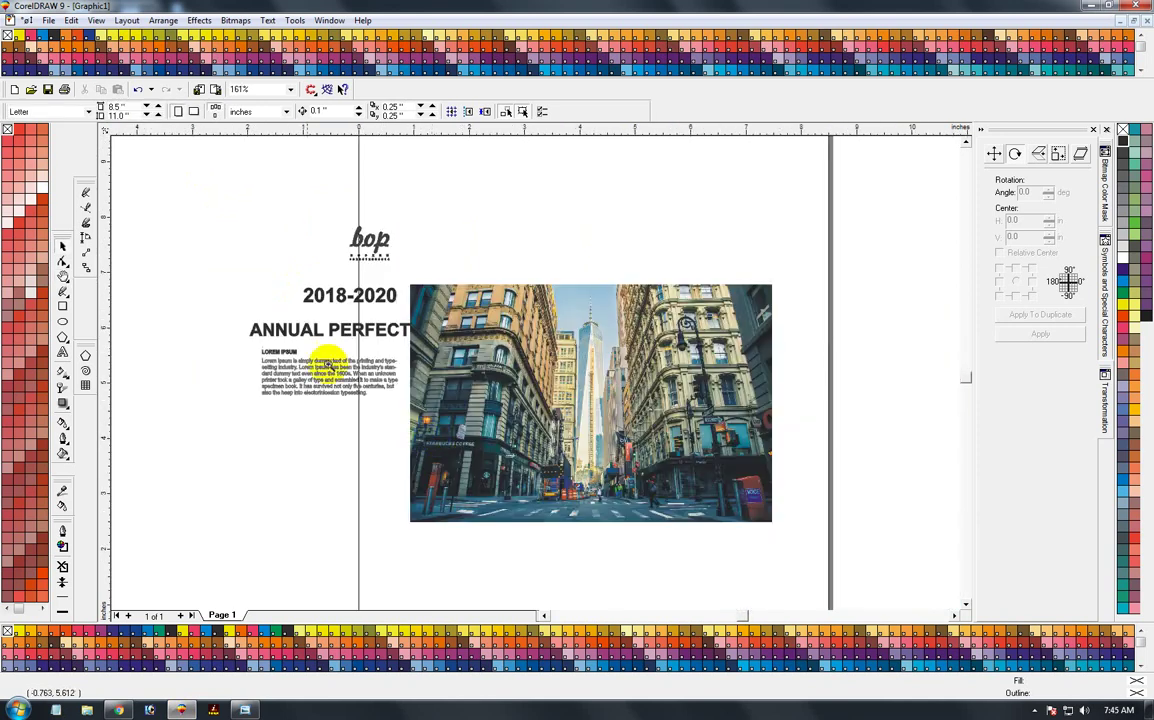
click(477, 484)
right_click(471, 489)
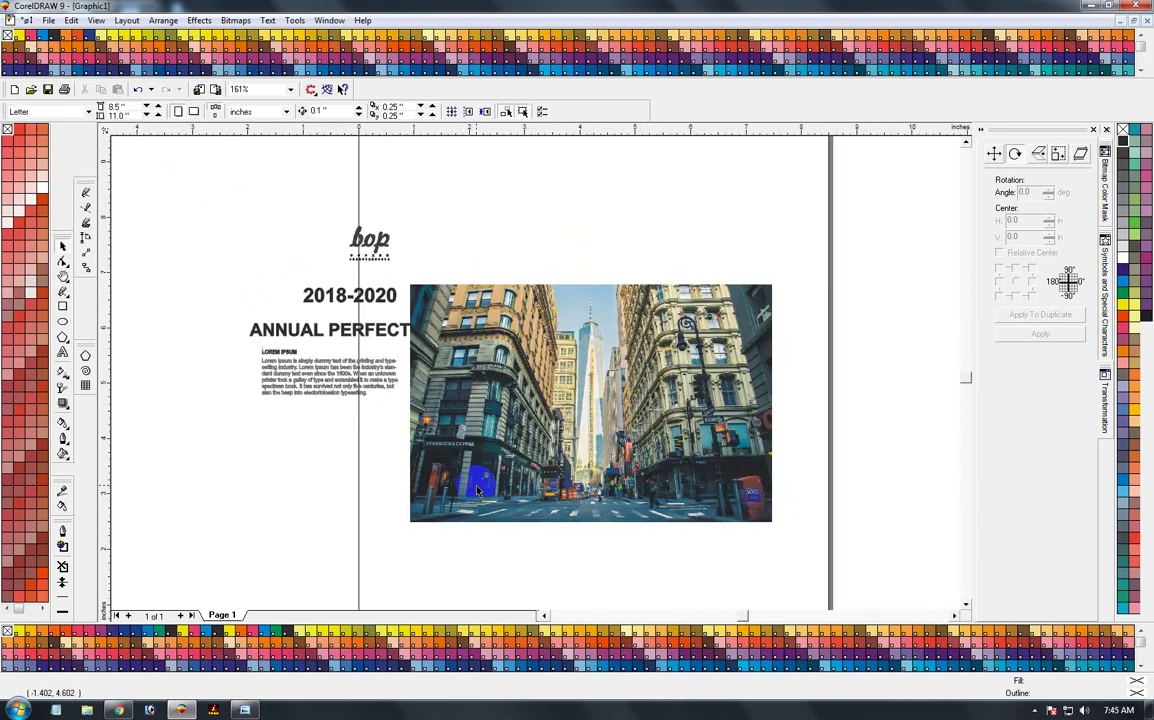
right_click(481, 375)
Nudge the street photo slightly right and down, checking it up close
key(space)
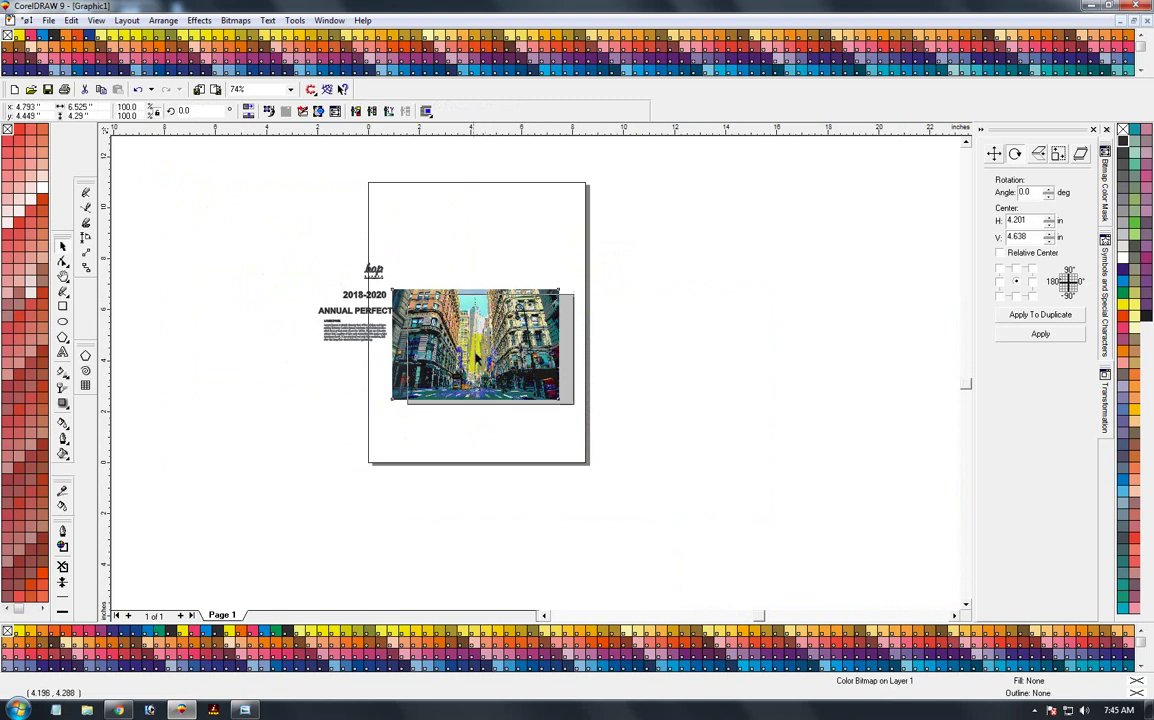
drag(481, 375, 496, 380)
key(space)
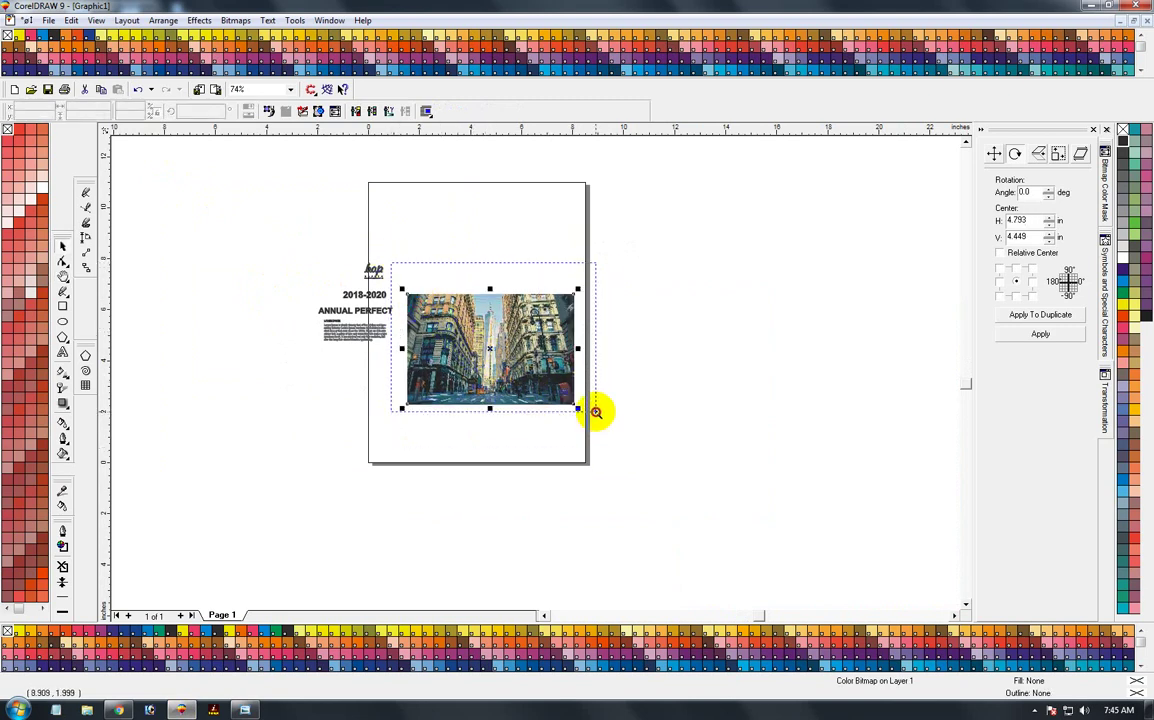
drag(392, 263, 592, 416)
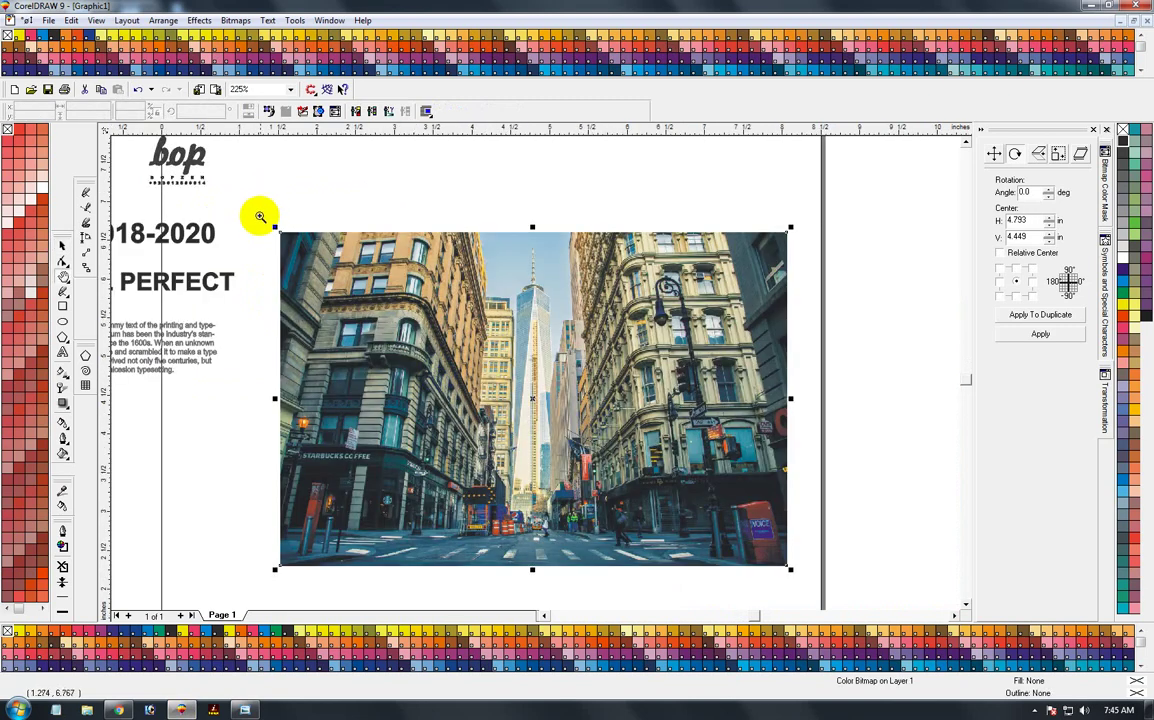
drag(270, 225, 789, 571)
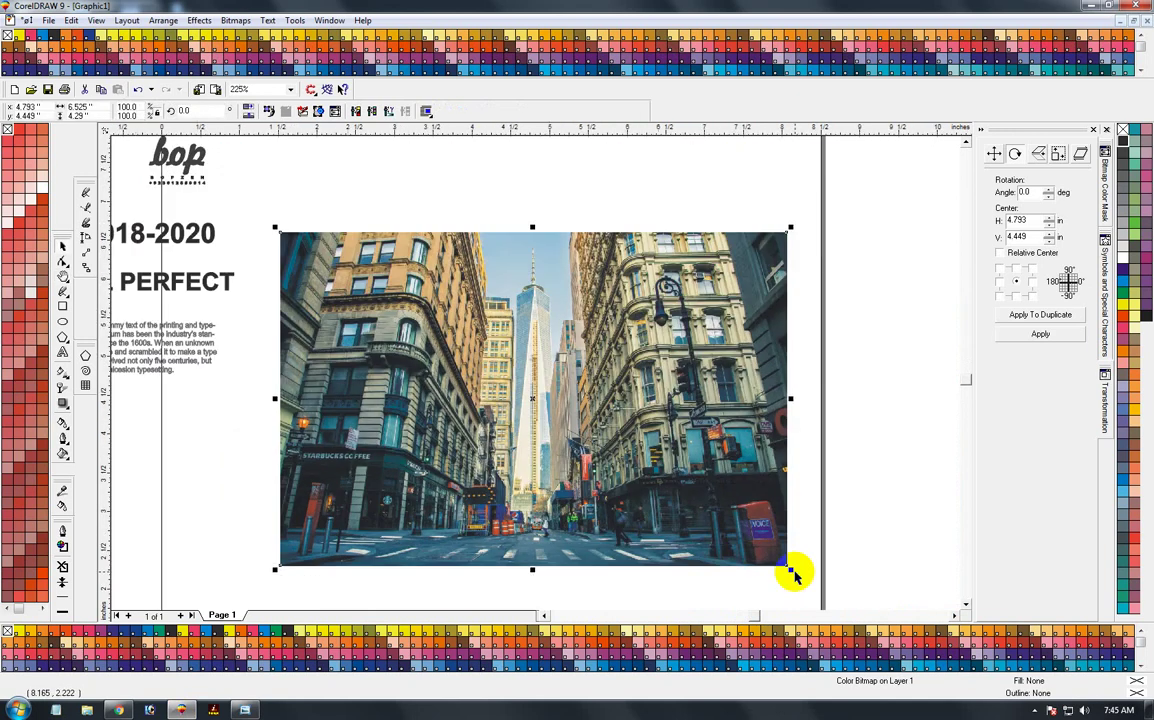
key(F3)
Marquee-select the logo, title, body text and photo and drag them right of the page
drag(502, 362, 380, 419)
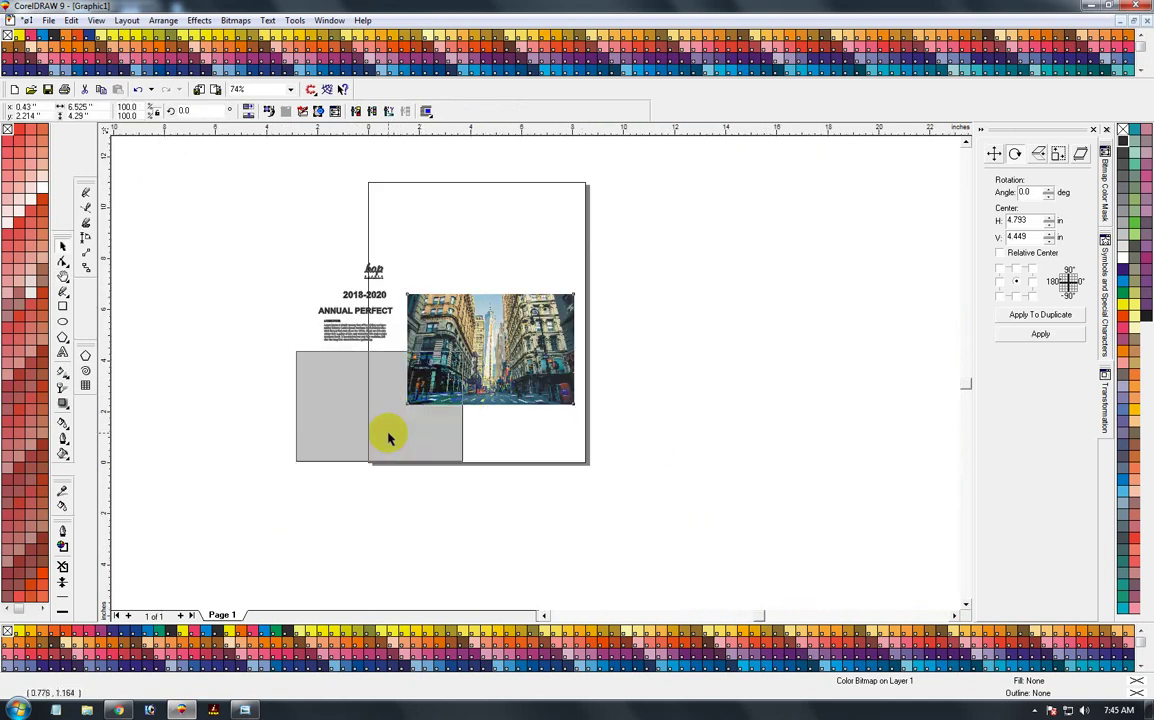
drag(265, 262, 528, 540)
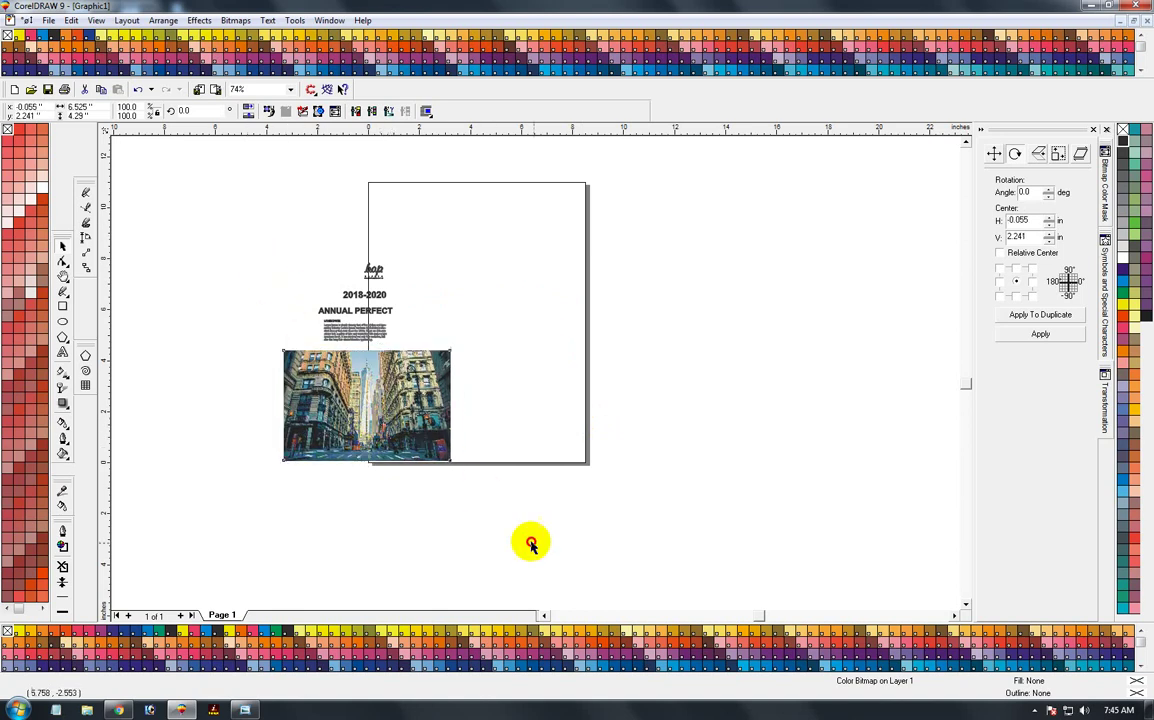
drag(367, 362, 693, 362)
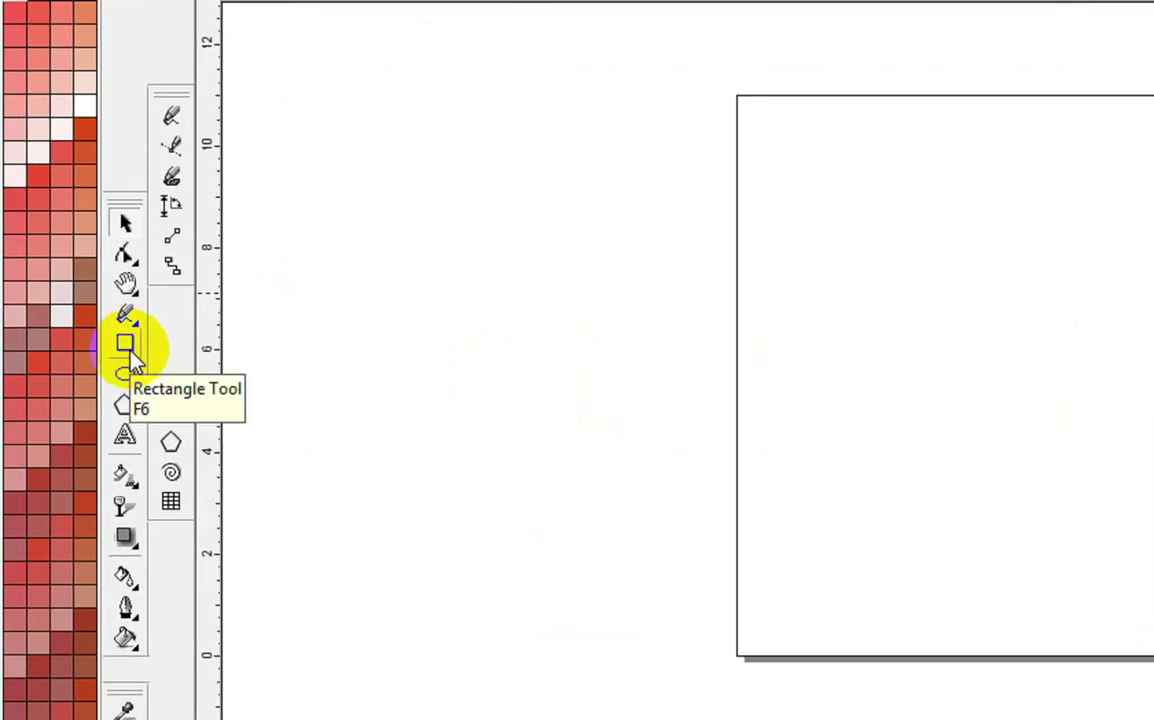
Create a rectangle the size of the letter page and zoom in on it
double_click(126, 345)
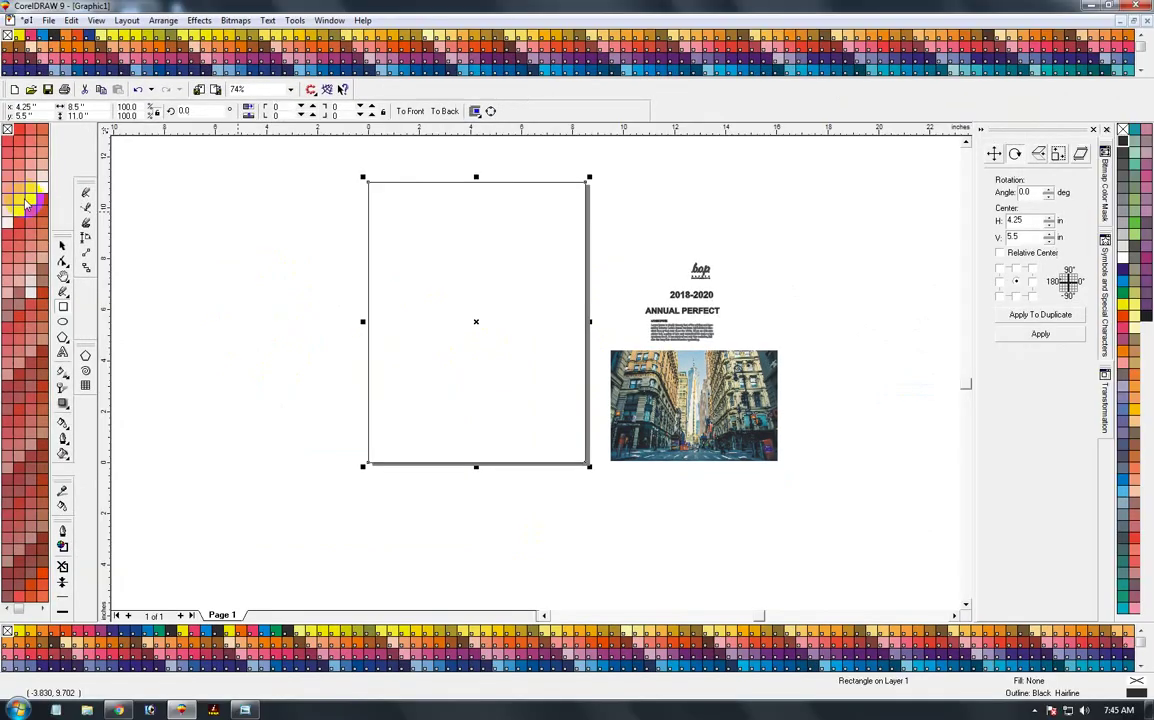
click(62, 246)
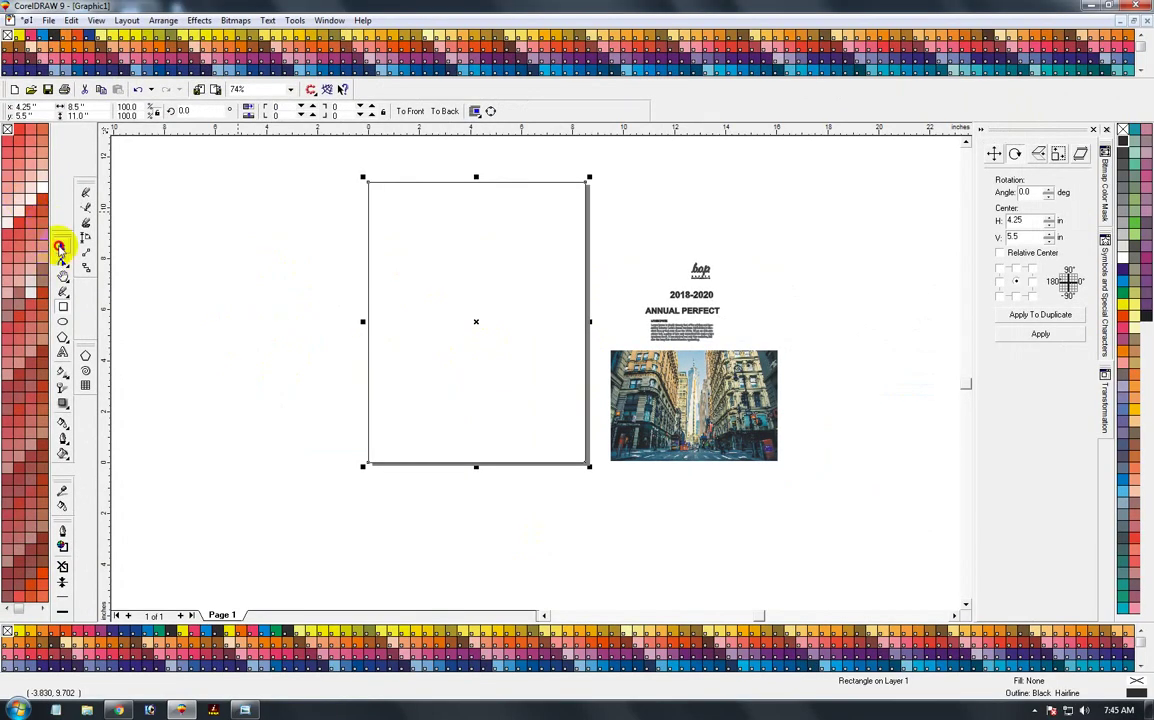
drag(399, 240, 298, 246)
key(ctrl+z)
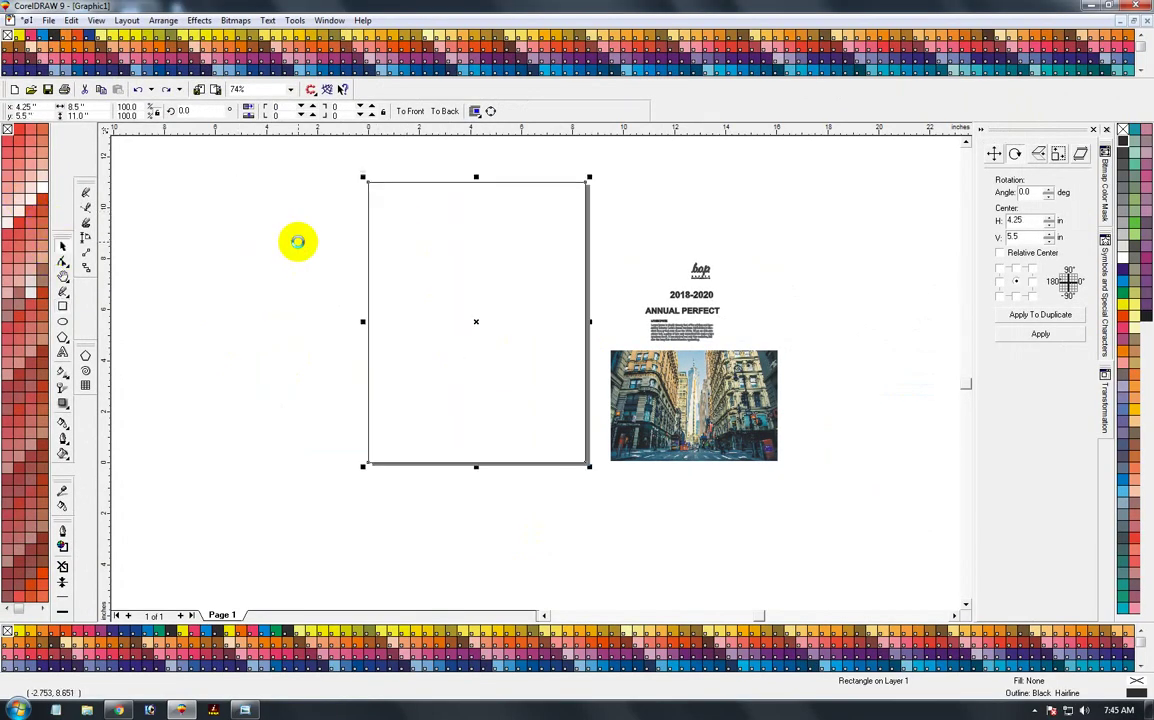
key(F2)
mouse_move(319, 162)
mouse_down()
mouse_move(564, 416)
mouse_move(609, 492)
mouse_up()
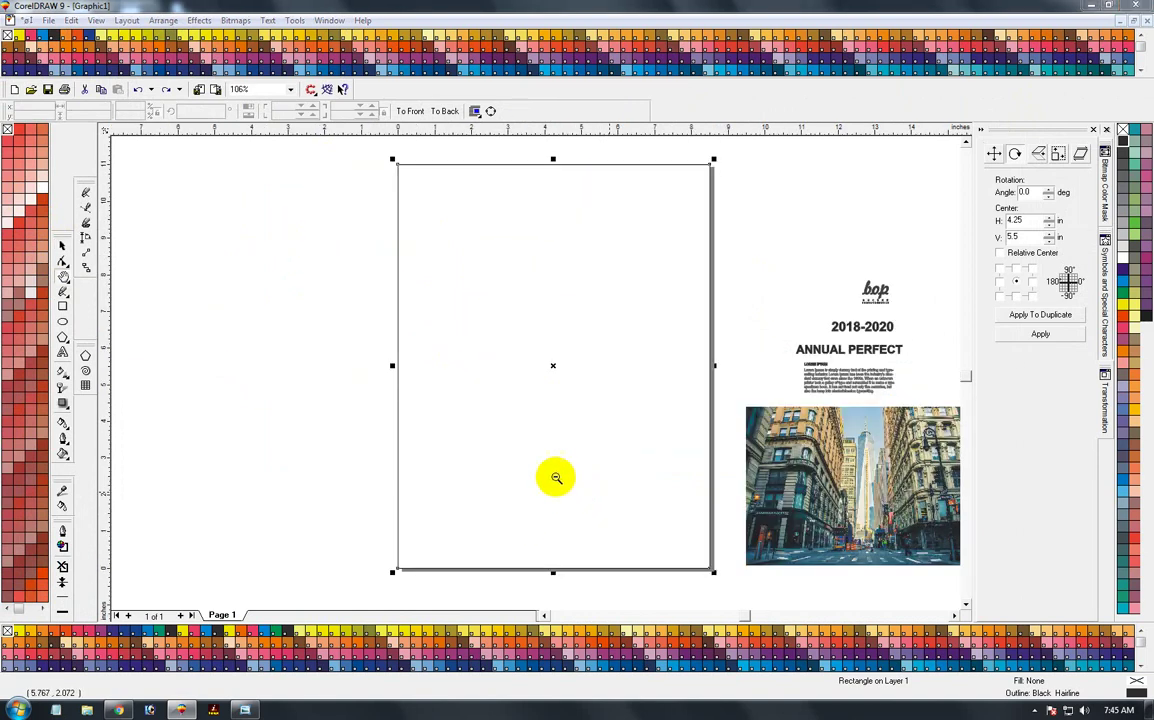
Fill the page rectangle with light grey C0 M0 Y0 K8, then deselect it
key(shift+F11)
double_click(316, 472)
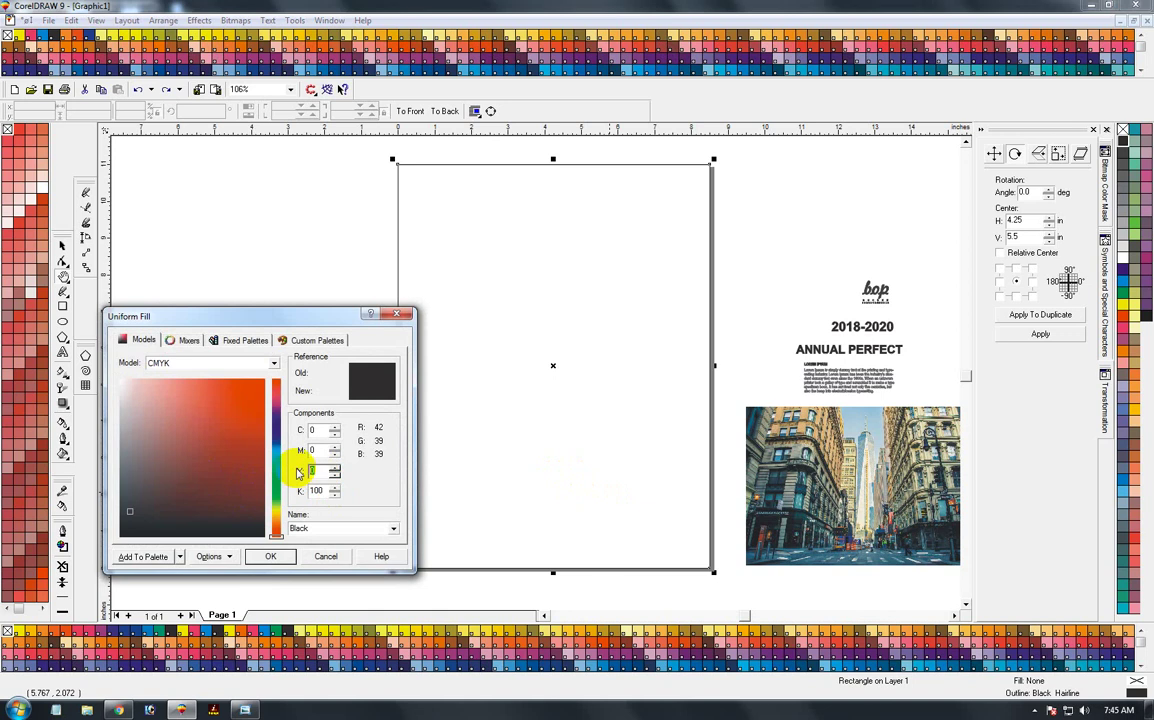
key(Tab)
text(0)
key(Return)
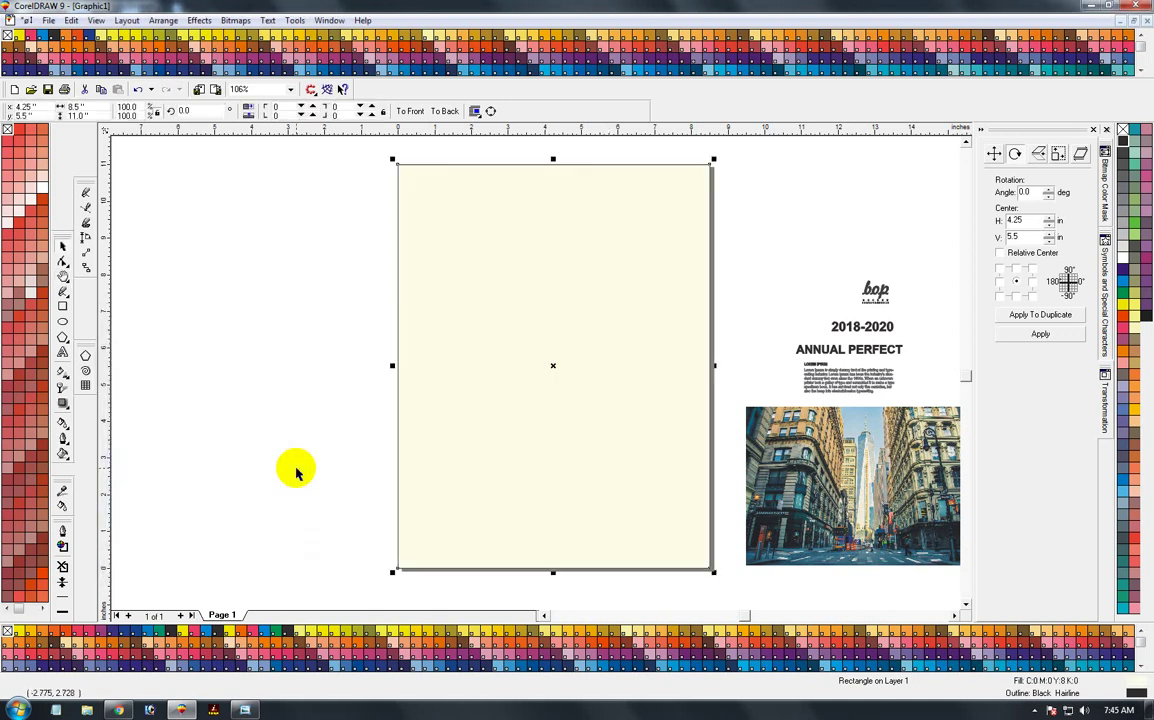
key(shift+F11)
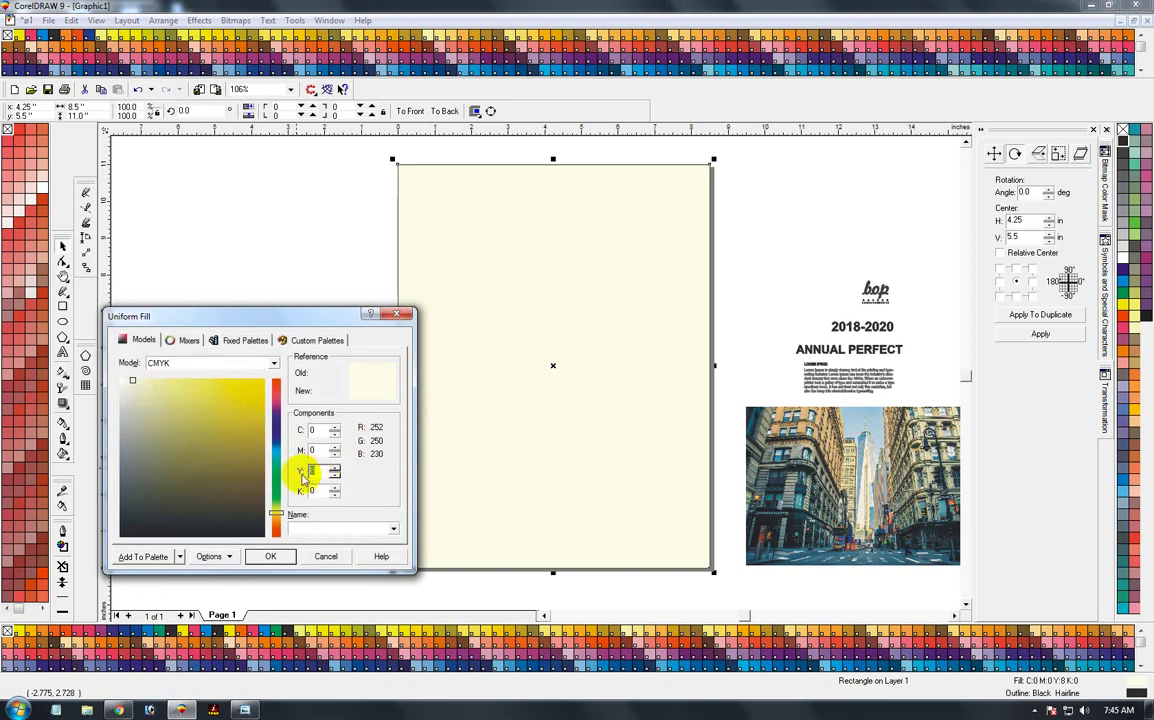
text(0)
key(Tab)
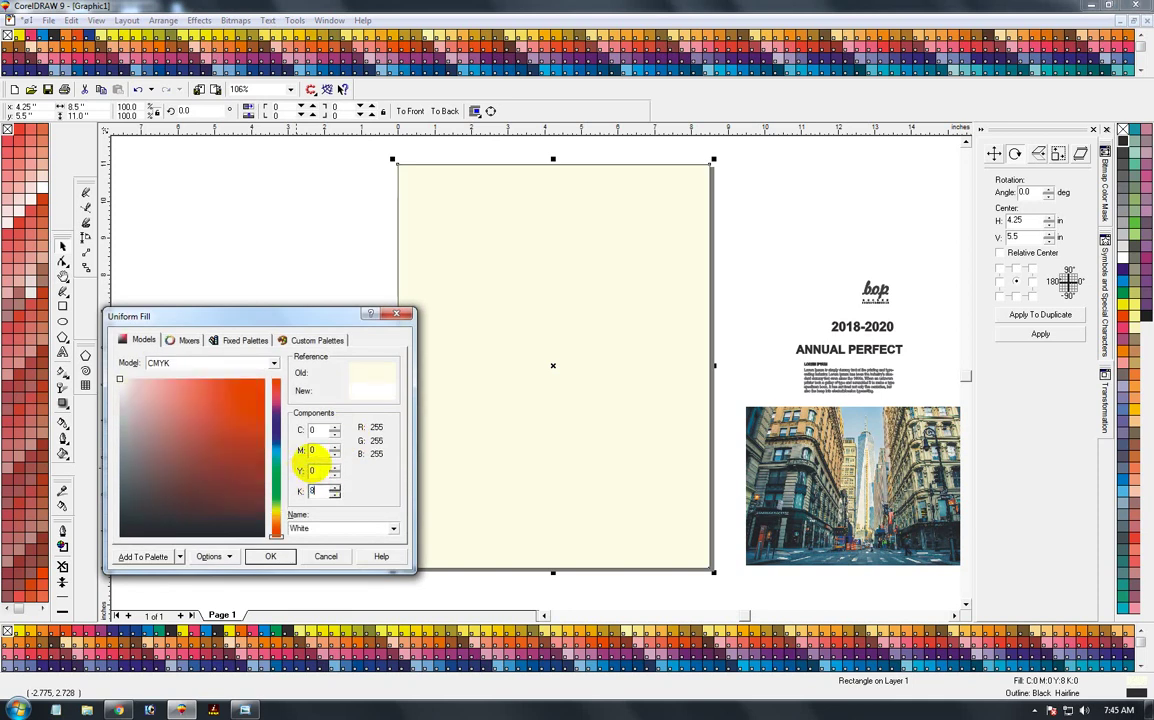
key(Return)
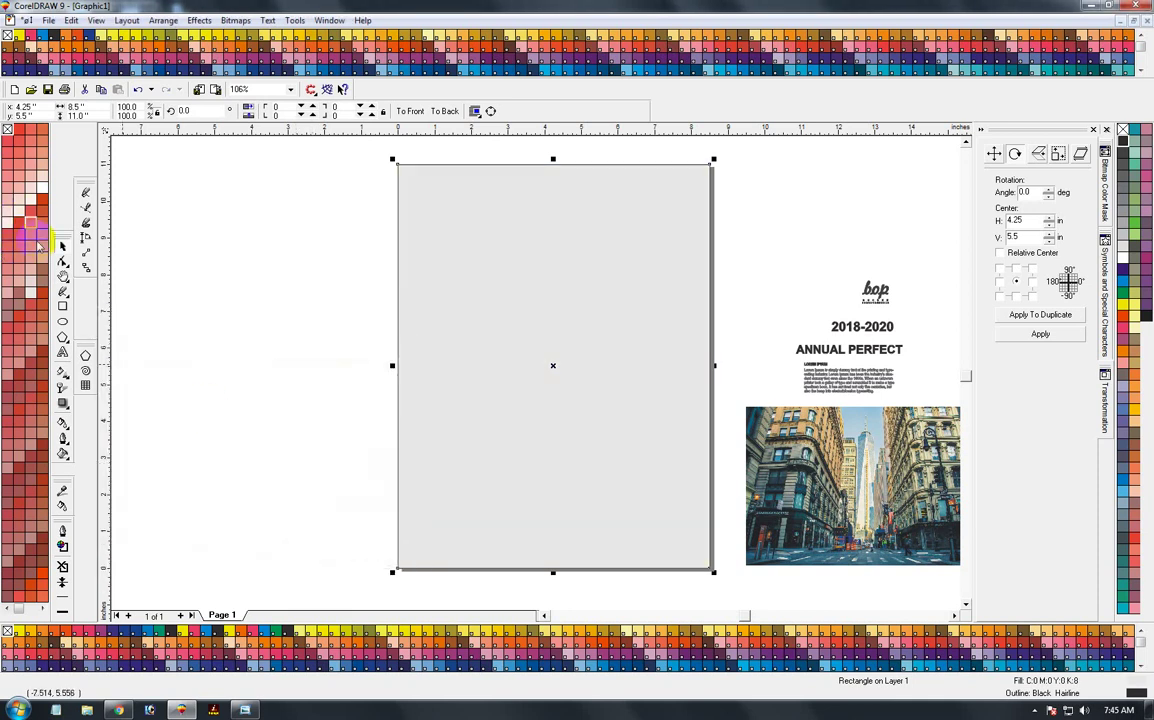
click(152, 340)
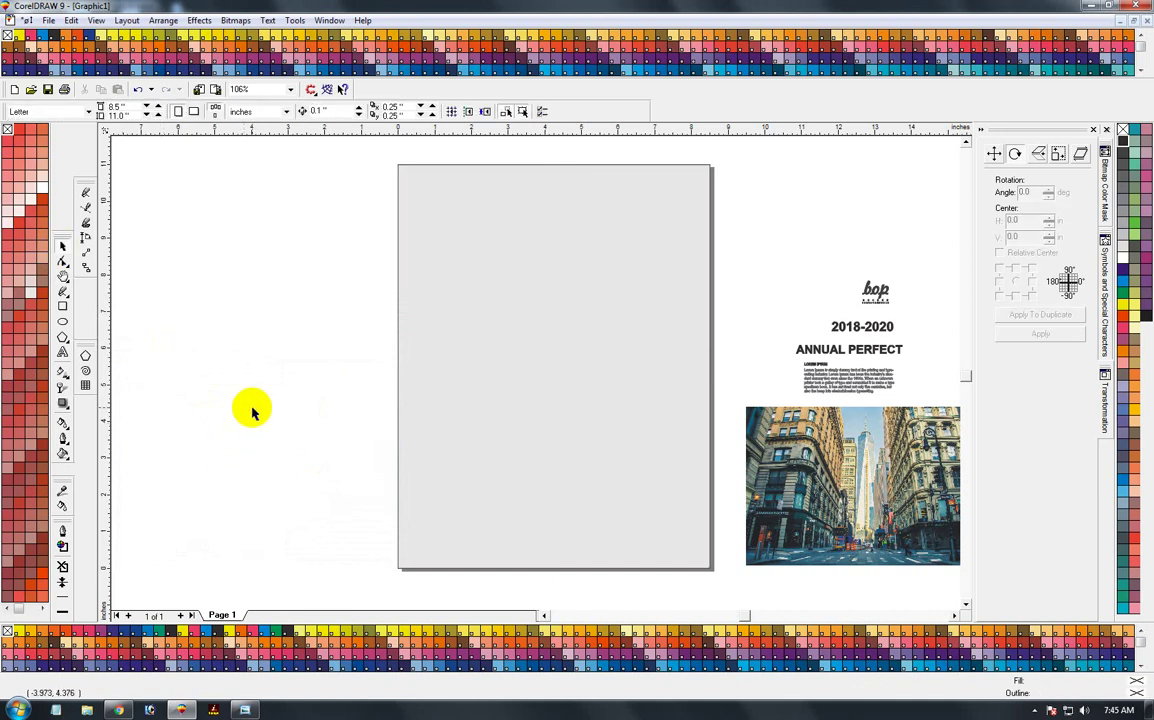
Import Broshure.jpg from the Desktop and place it on the canvas
key(ctrl+i)
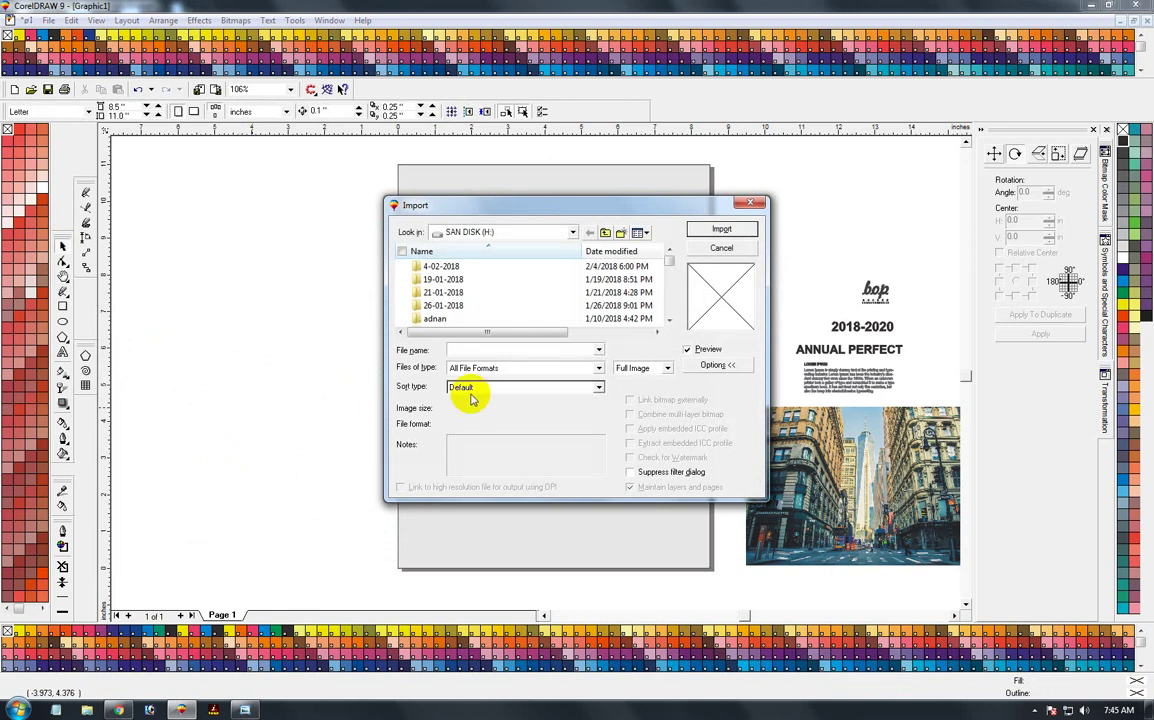
click(605, 232)
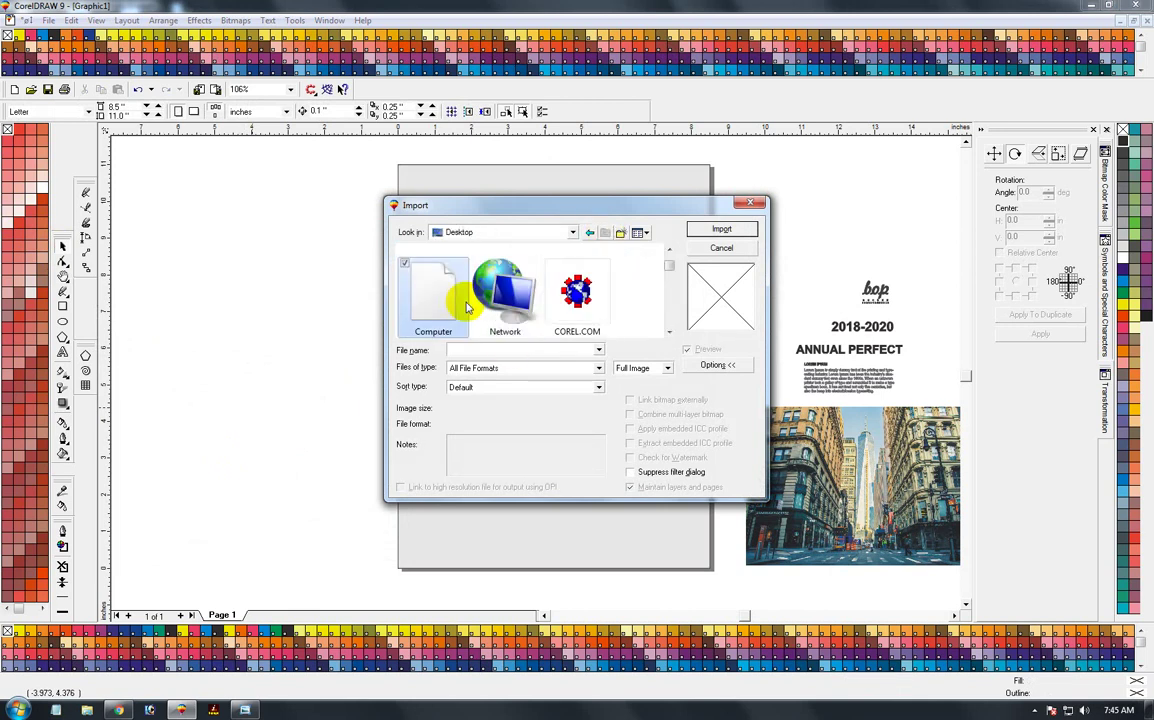
key(b)
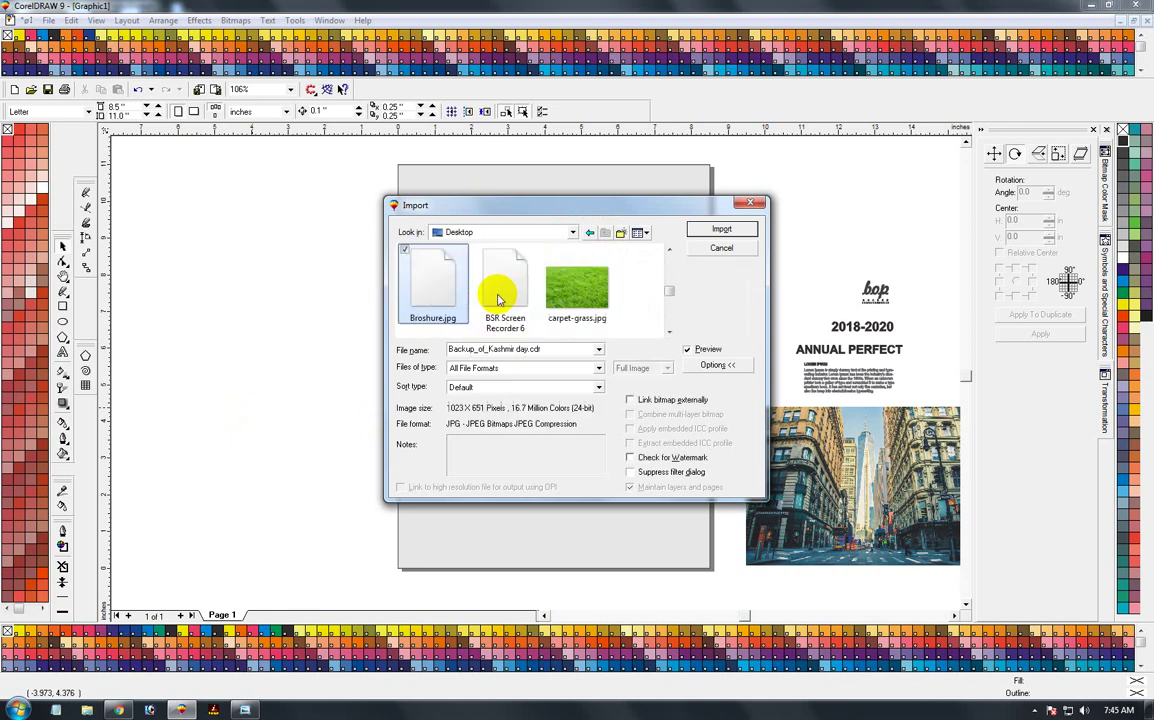
double_click(458, 266)
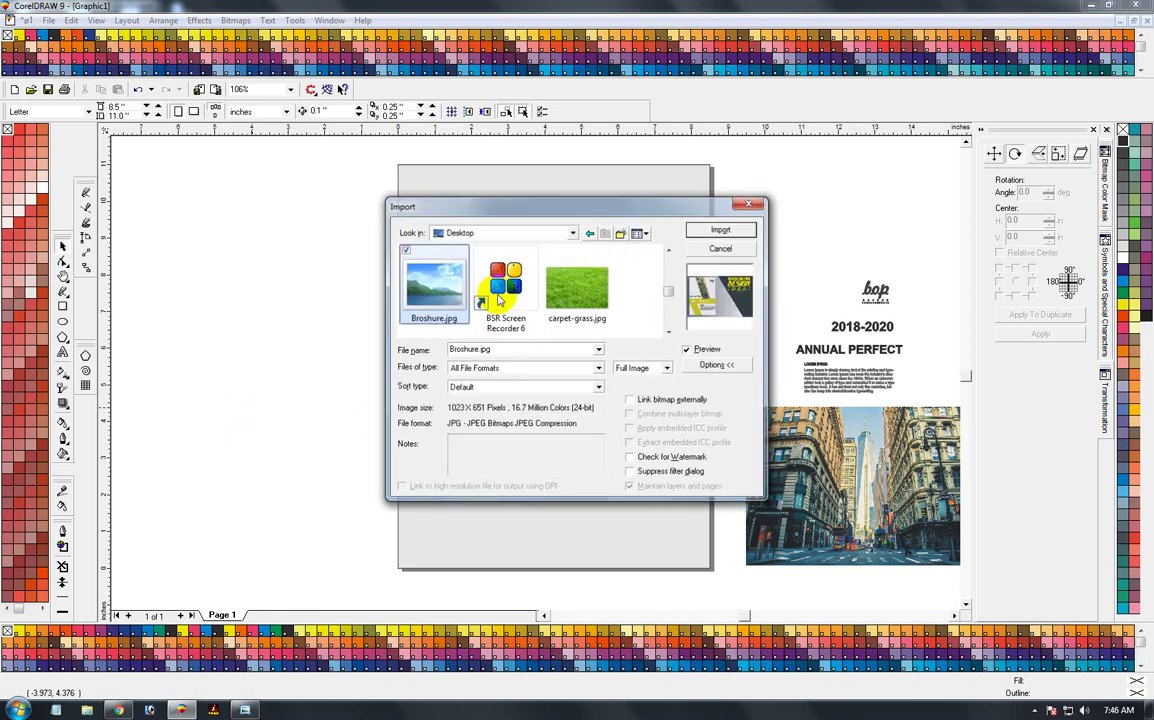
click(172, 355)
Crop the brochure image's right side to its cover and move it left of the page
scroll(293, 433, down, 1)
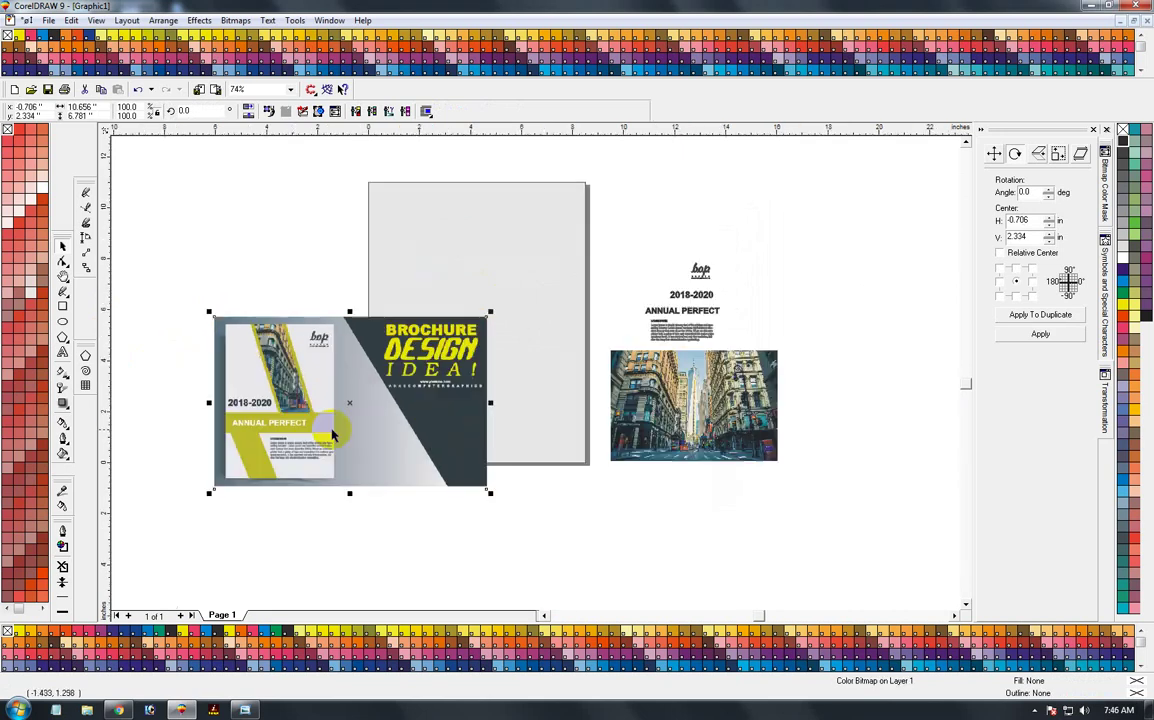
drag(383, 450, 383, 450)
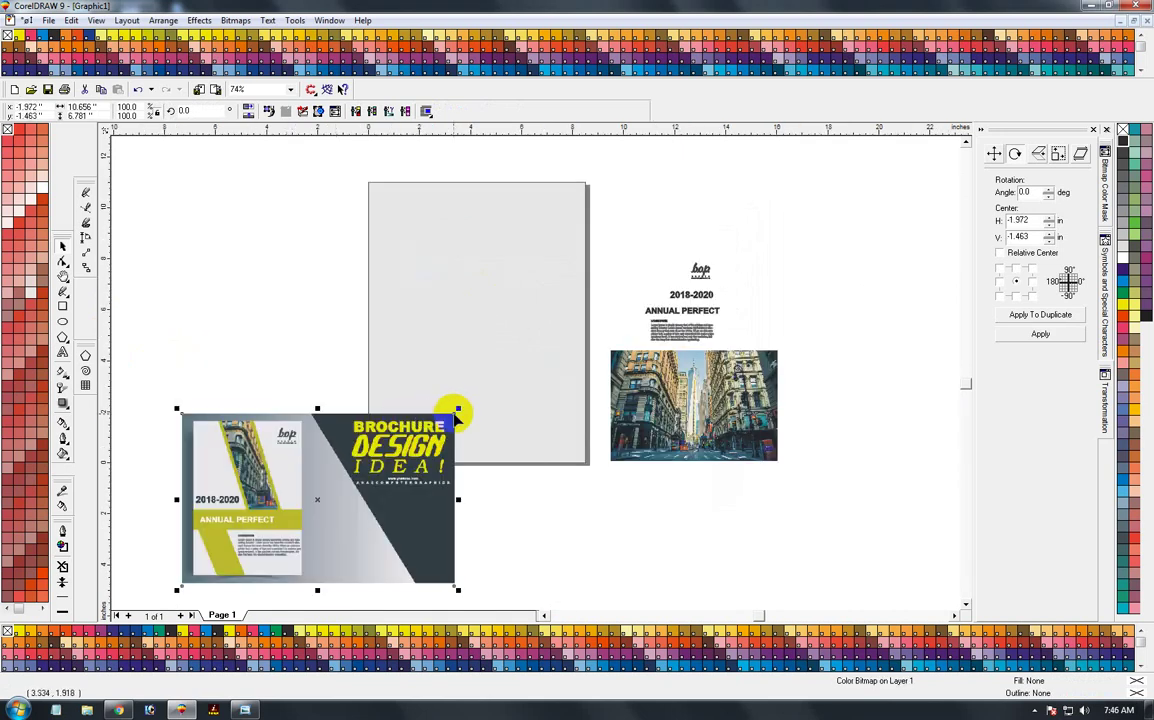
drag(350, 510, 280, 305)
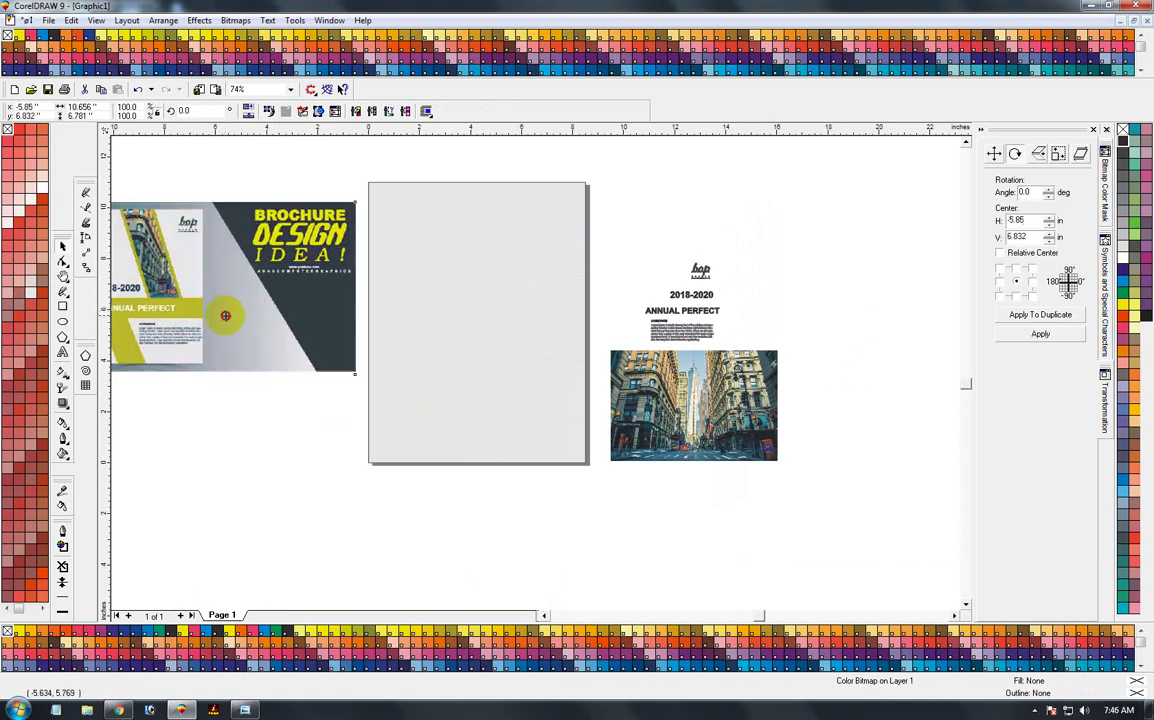
drag(281, 305, 399, 323)
key(F10)
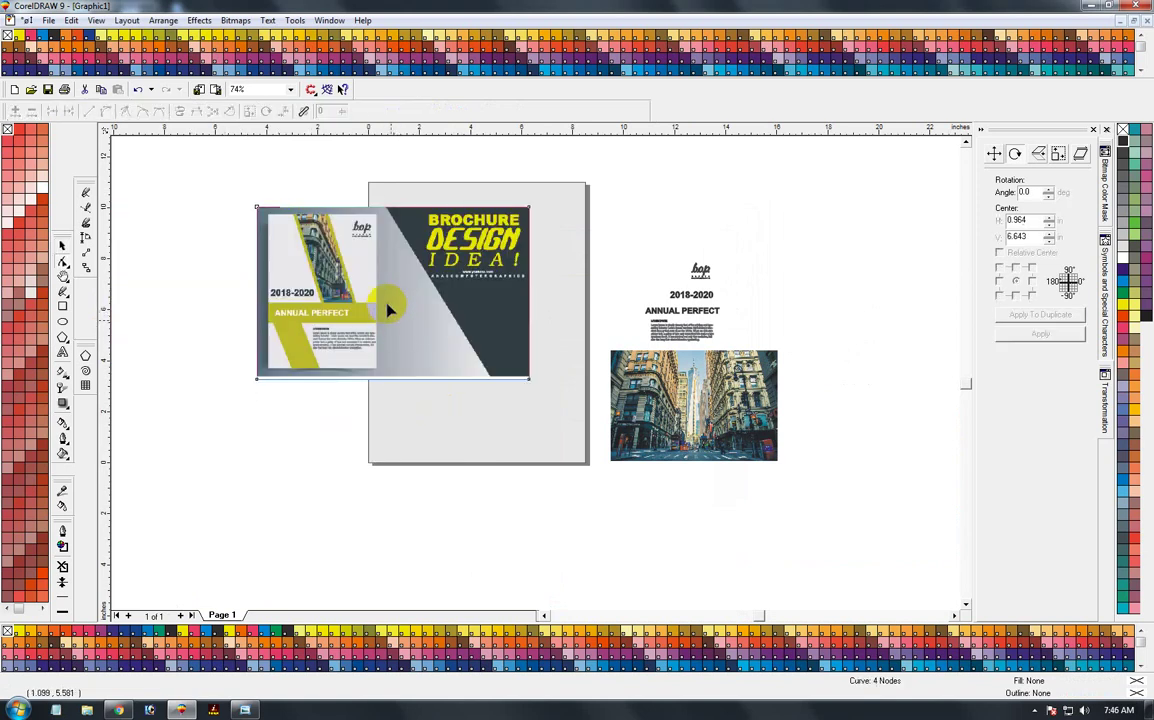
mouse_move(471, 180)
mouse_down()
mouse_move(522, 390)
mouse_move(371, 382)
mouse_move(381, 380)
mouse_up()
click(62, 246)
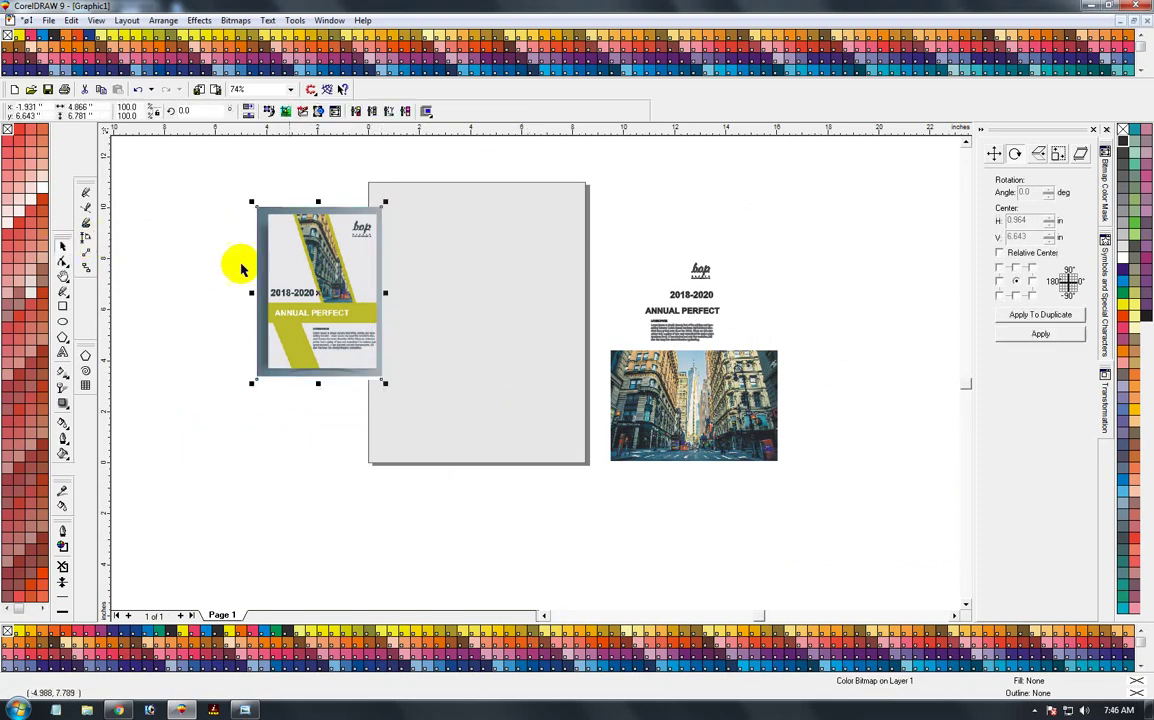
drag(240, 304, 230, 315)
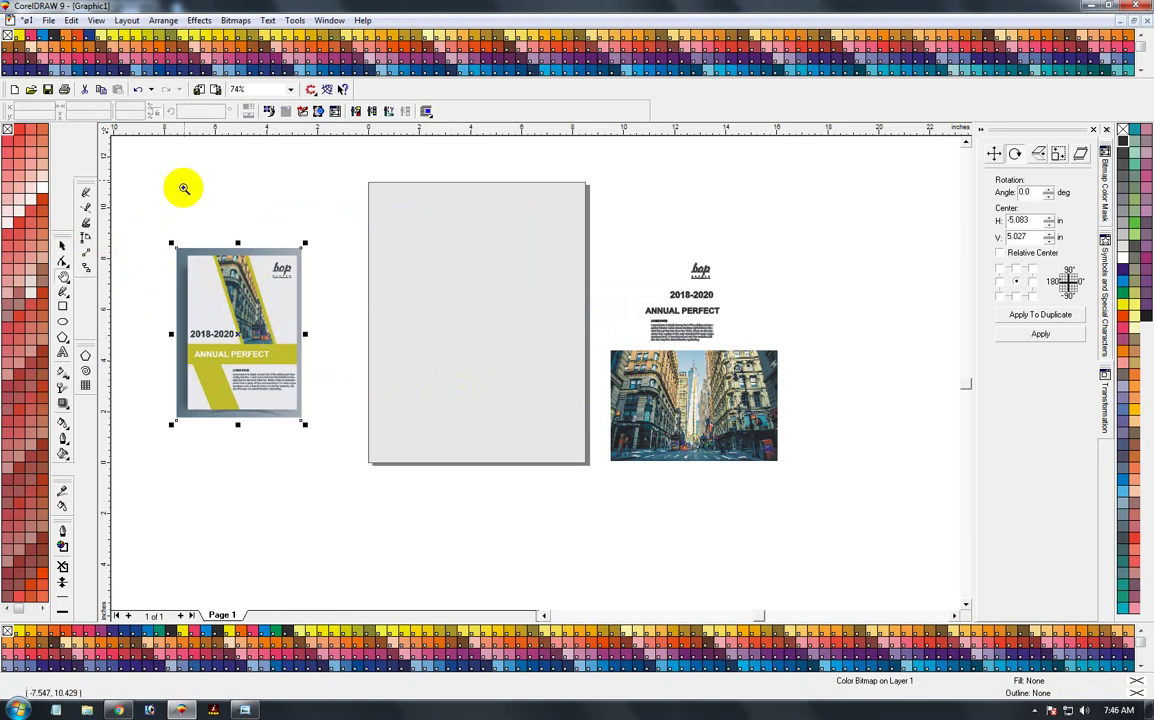
Zoom in on the page and draw a wide band rectangle across its middle
drag(185, 185, 811, 541)
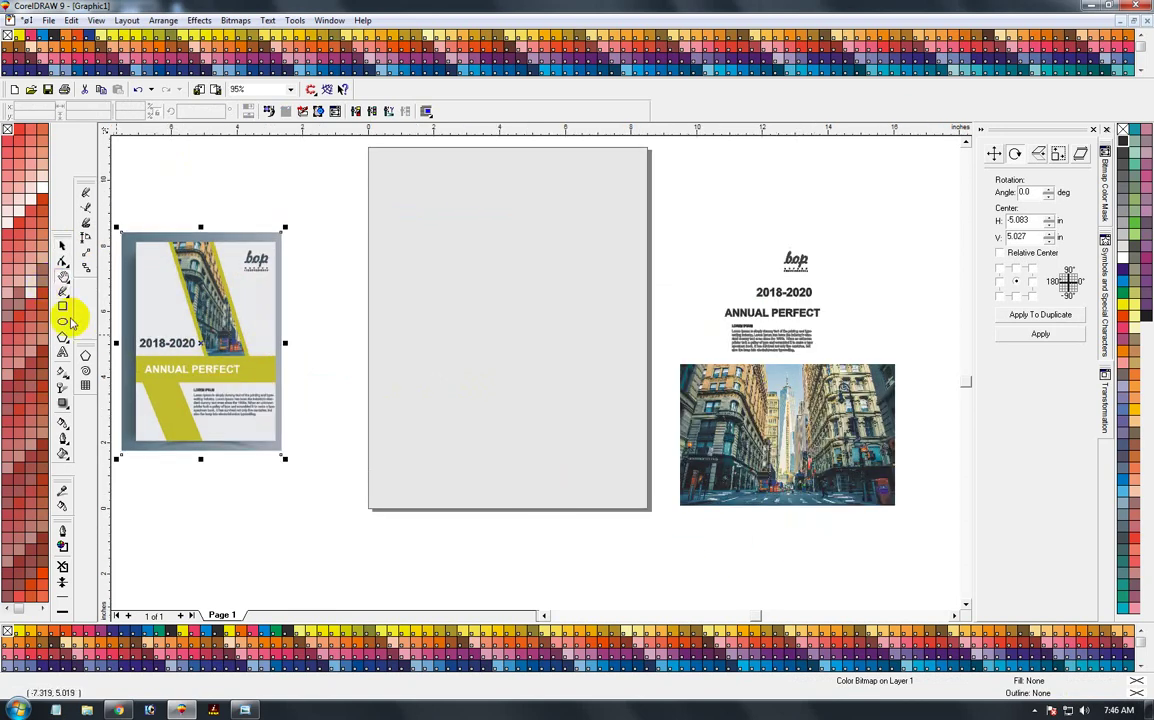
click(62, 305)
mouse_move(346, 349)
mouse_down()
mouse_move(462, 401)
mouse_move(667, 388)
mouse_up()
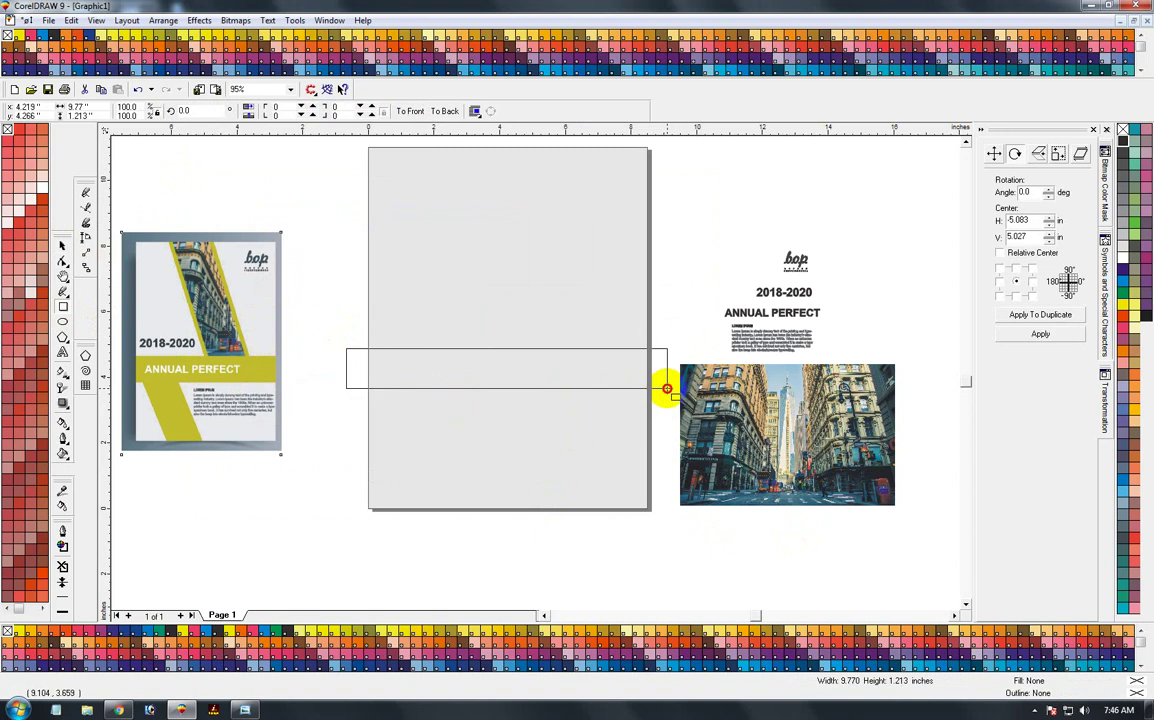
Make a second, taller band and rotate it to 115°
drag(665, 387, 668, 389)
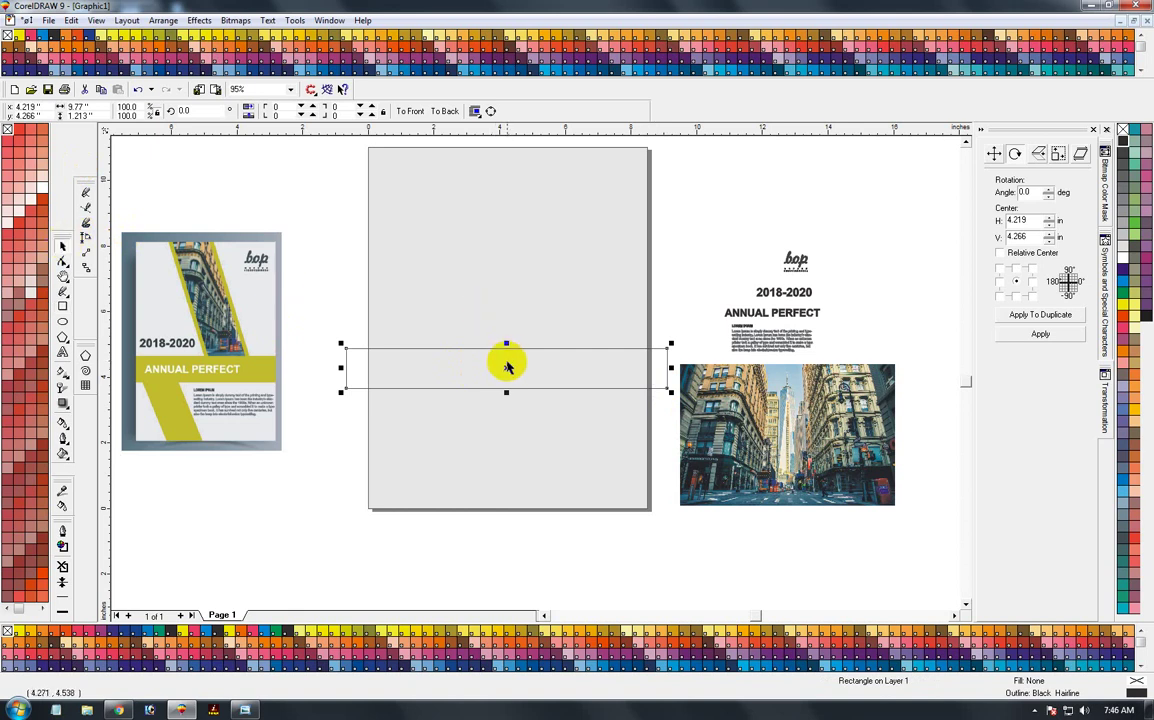
mouse_move(506, 367)
mouse_down()
mouse_move(508, 386)
mouse_move(484, 405)
mouse_up()
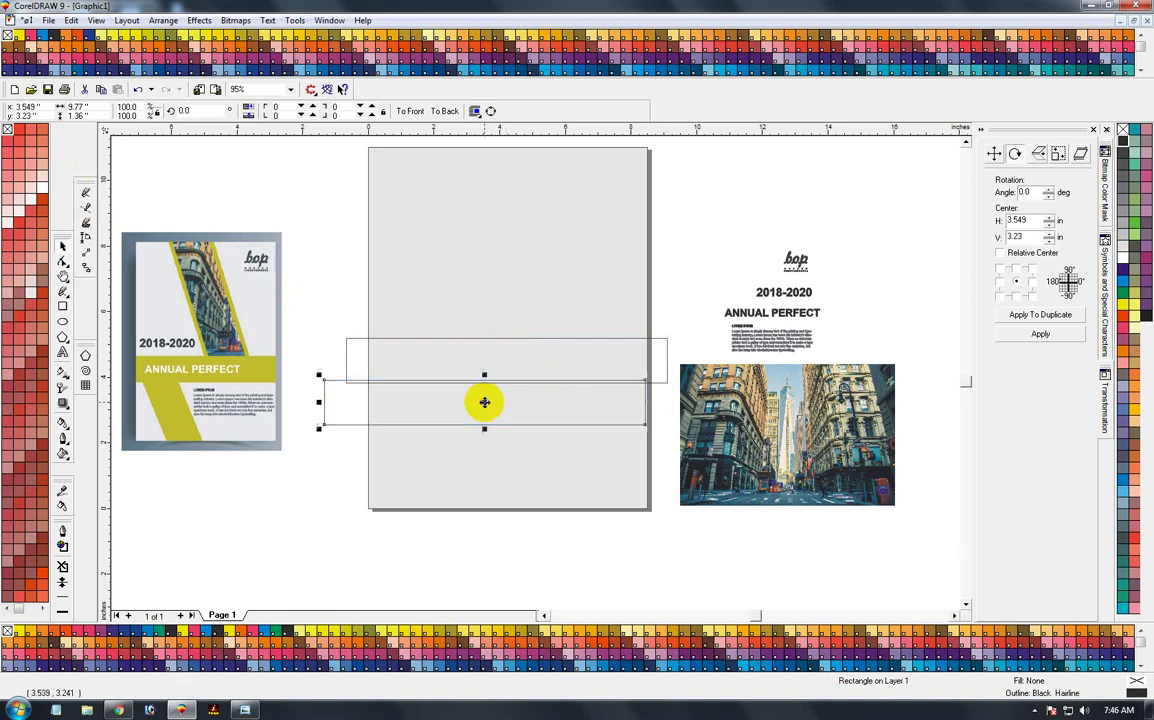
click(184, 112)
text(11)
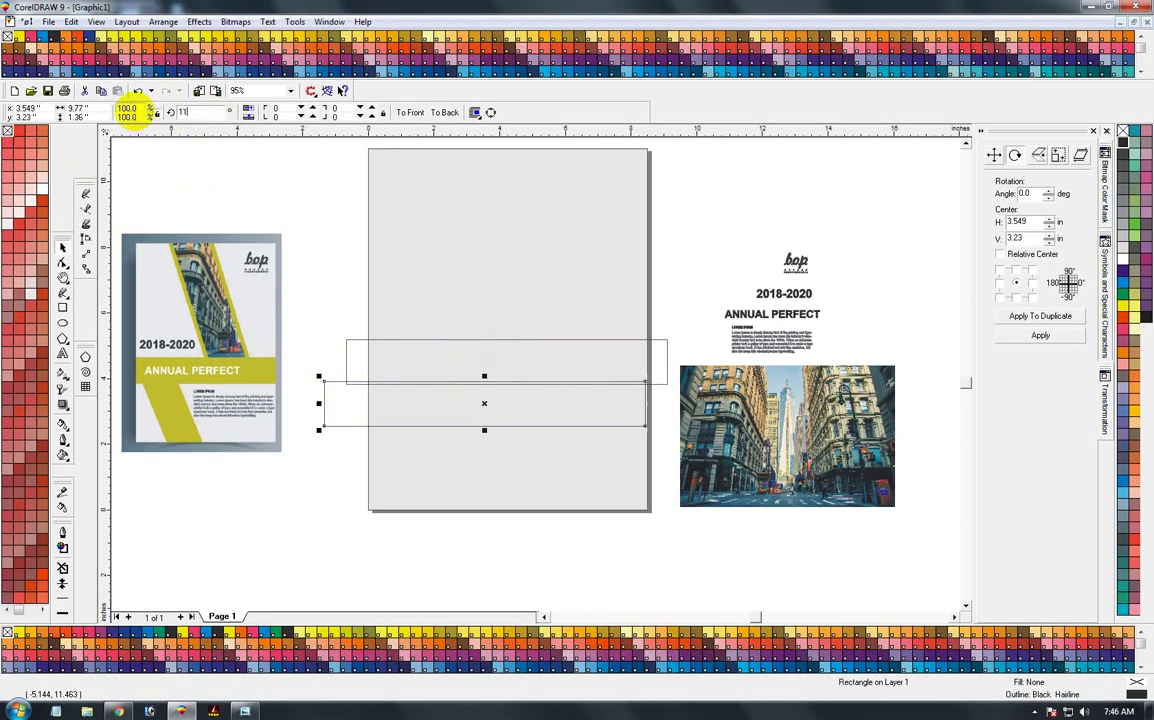
text(5)
key(Return)
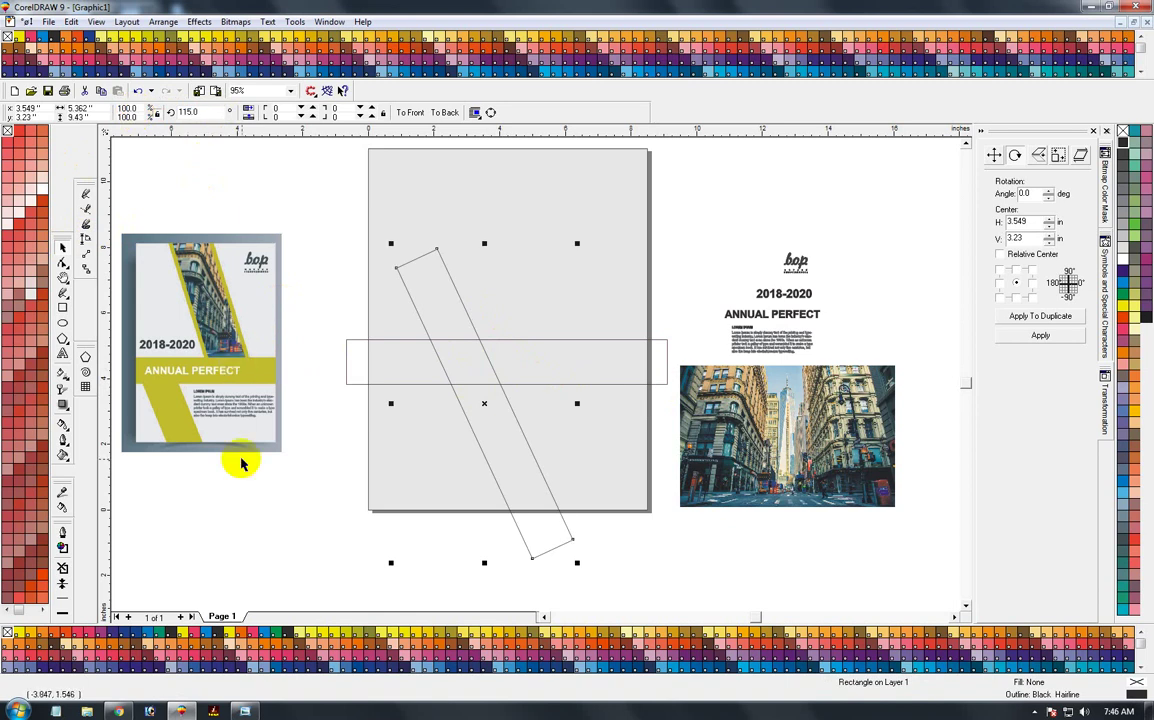
Move the tilted strip down-left and weld it to the horizontal band
click(301, 528)
mouse_move(510, 469)
mouse_down()
mouse_move(471, 511)
mouse_move(488, 566)
mouse_move(499, 565)
mouse_up()
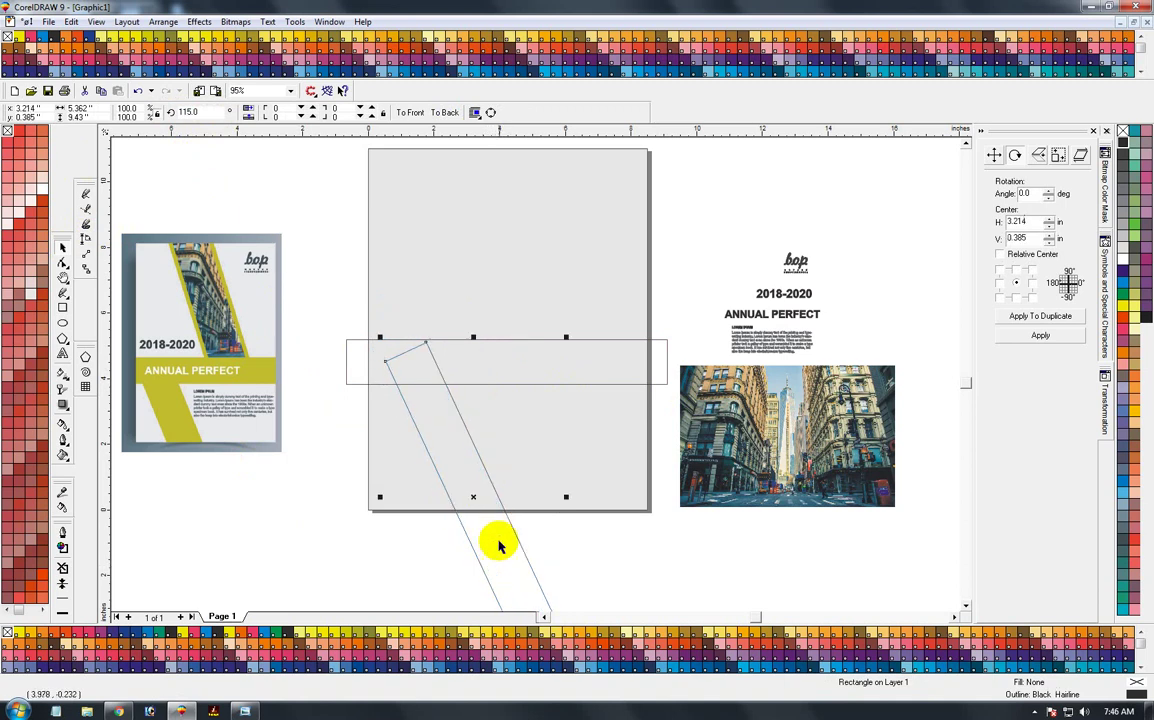
shift+click(630, 364)
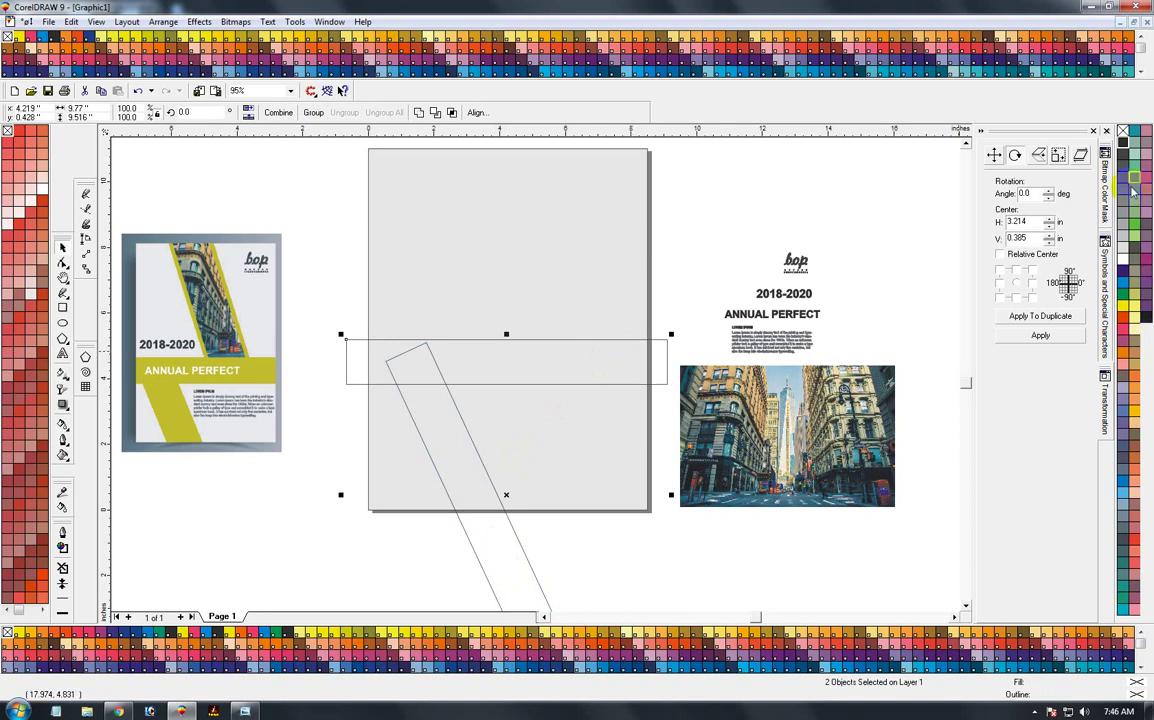
click(418, 114)
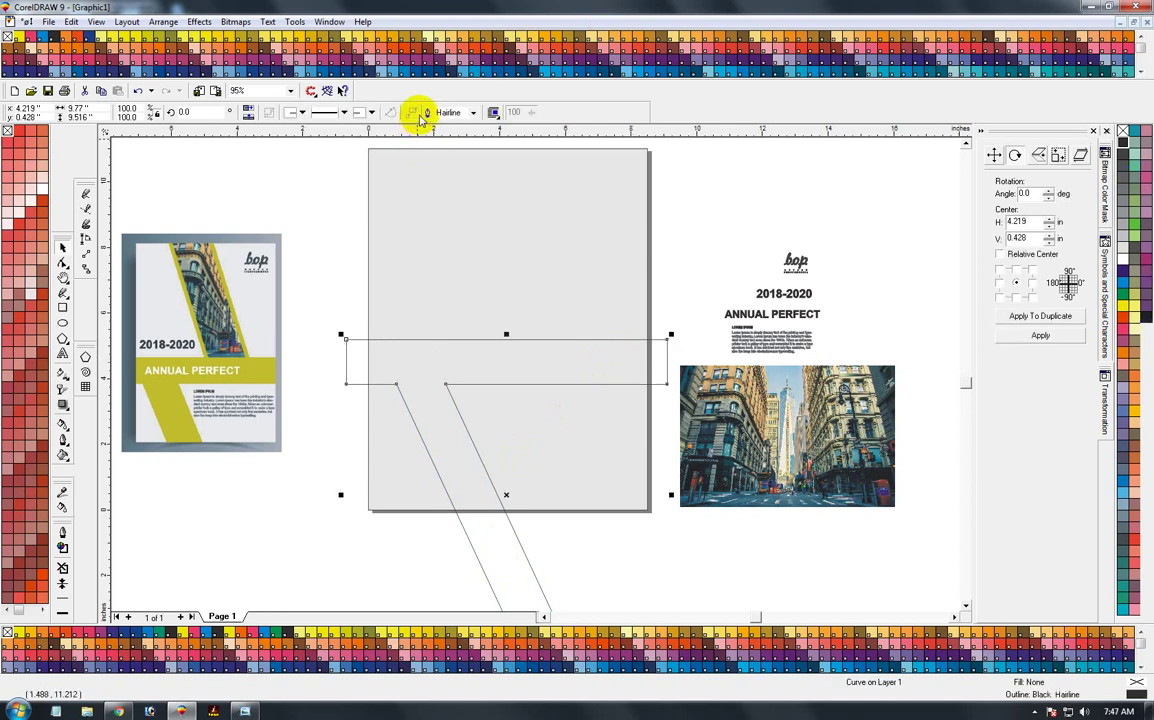
click(322, 527)
click(512, 358)
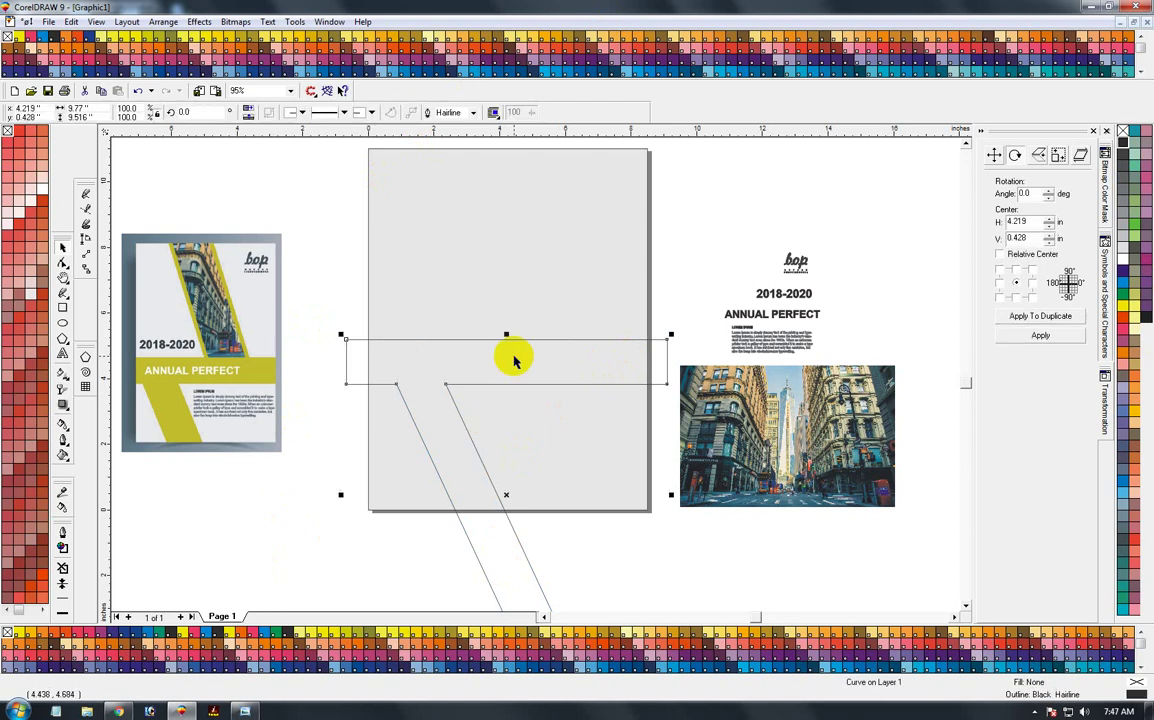
click(301, 525)
click(464, 463)
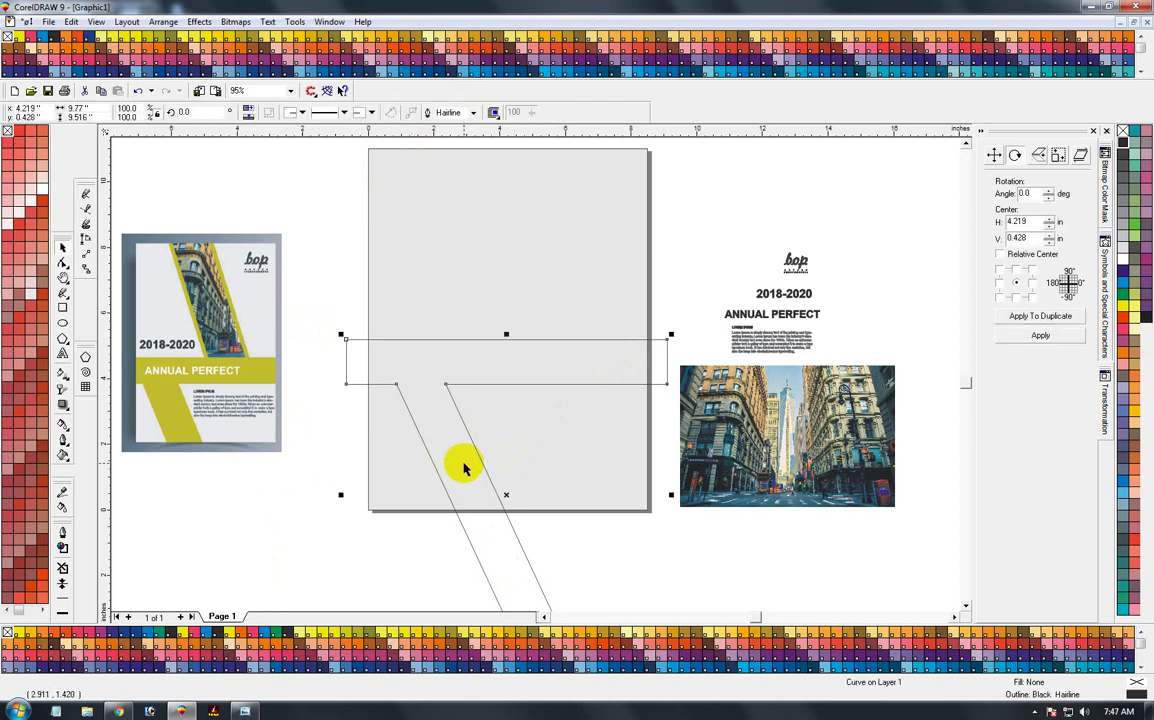
Give the welded band-and-strip shape a C20 M20 Y100 K0 uniform fill and no outline
key(shift+F11)
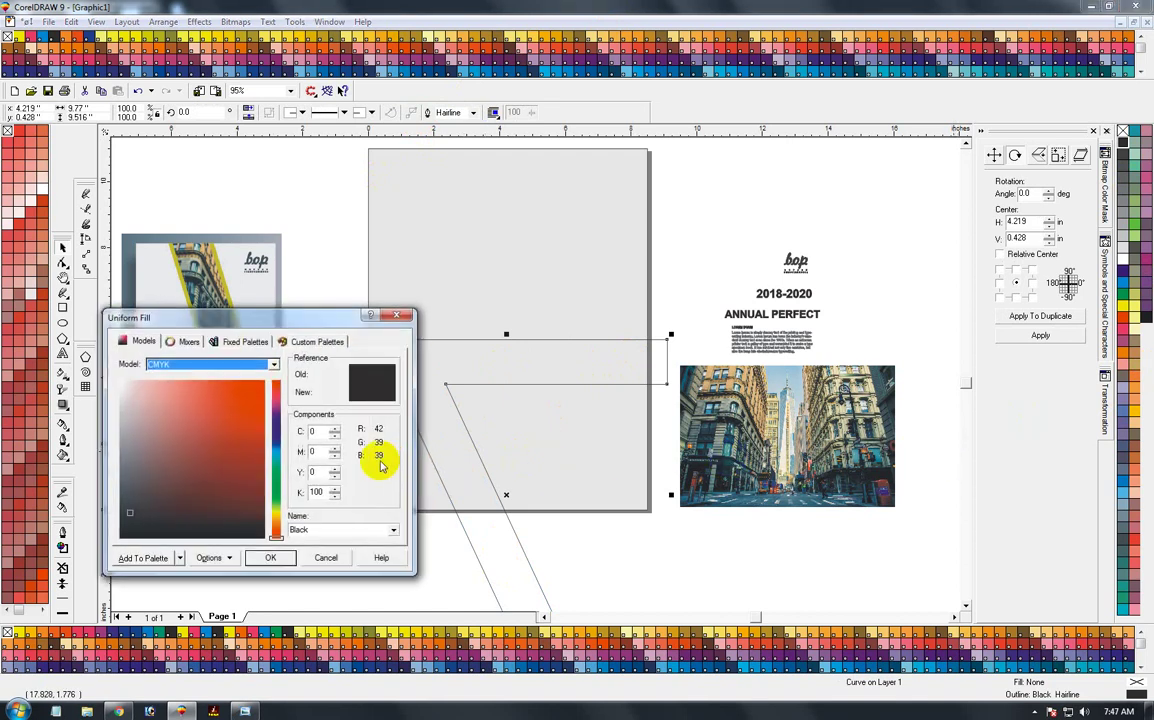
click(312, 431)
text(2)
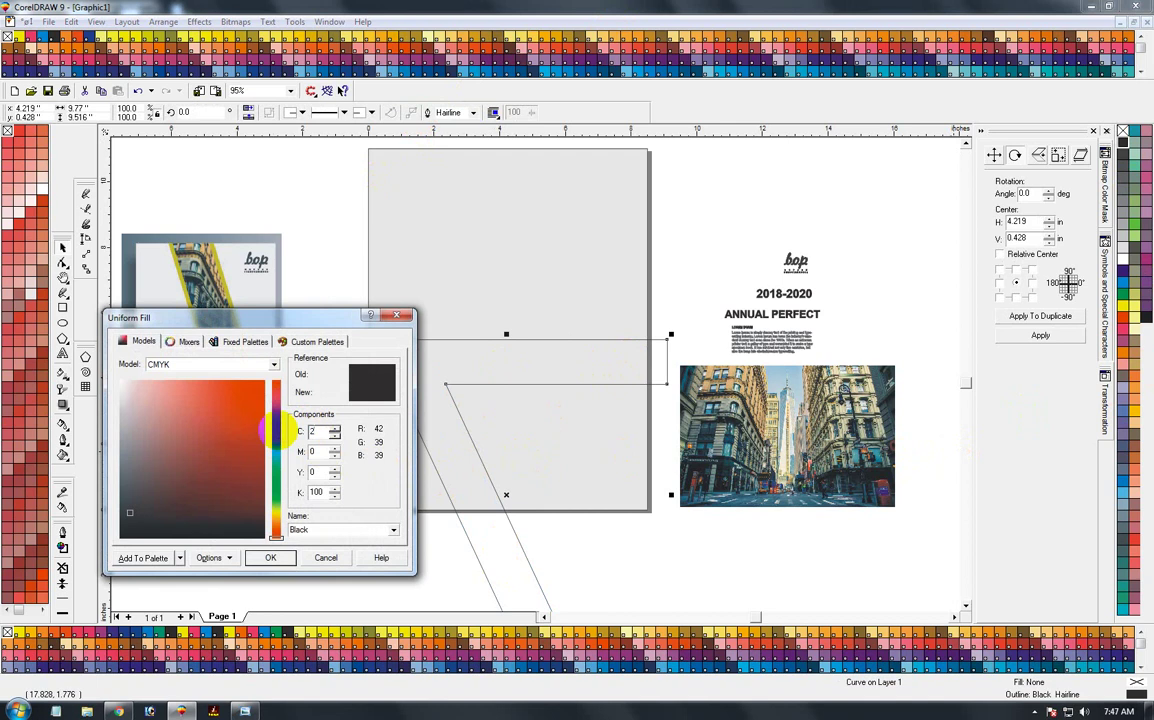
text(0)
key(Tab)
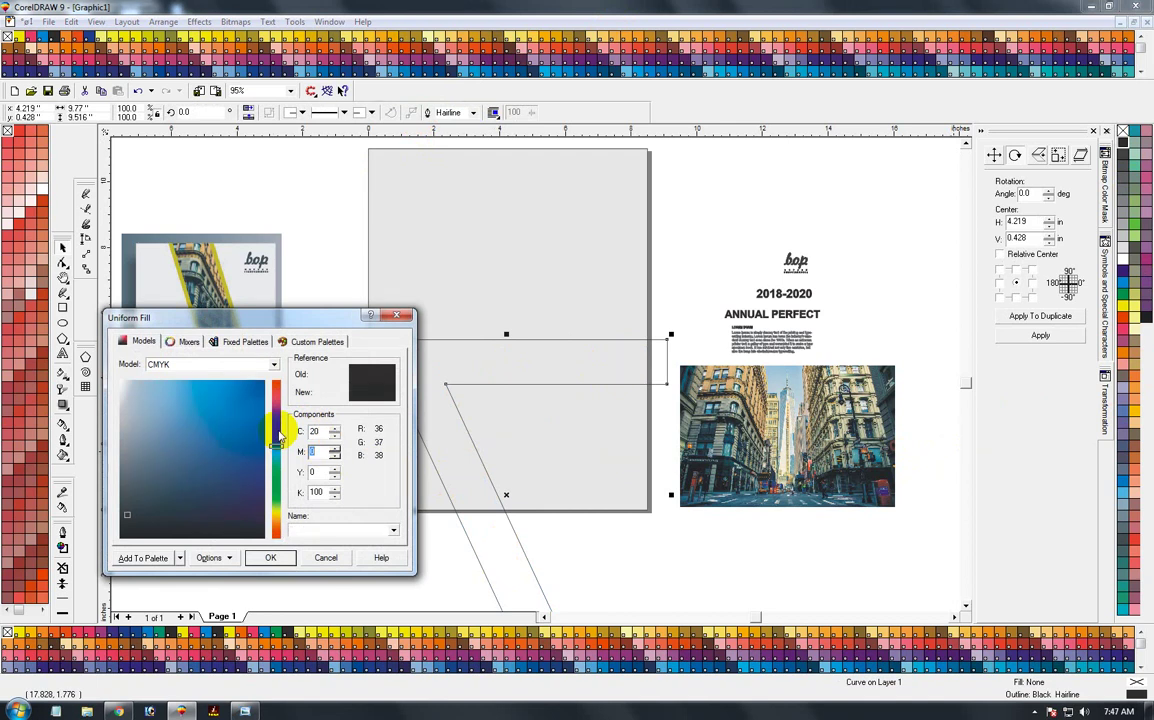
text(20)
key(Tab)
text(100)
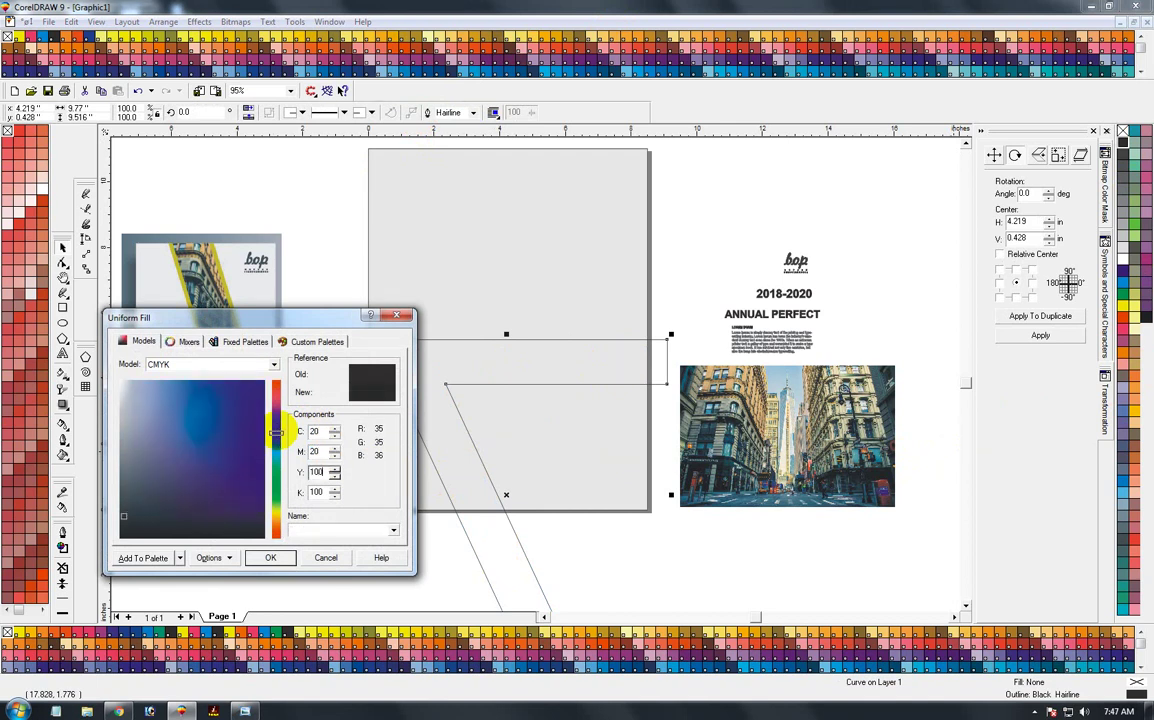
key(Tab)
text(0)
key(Return)
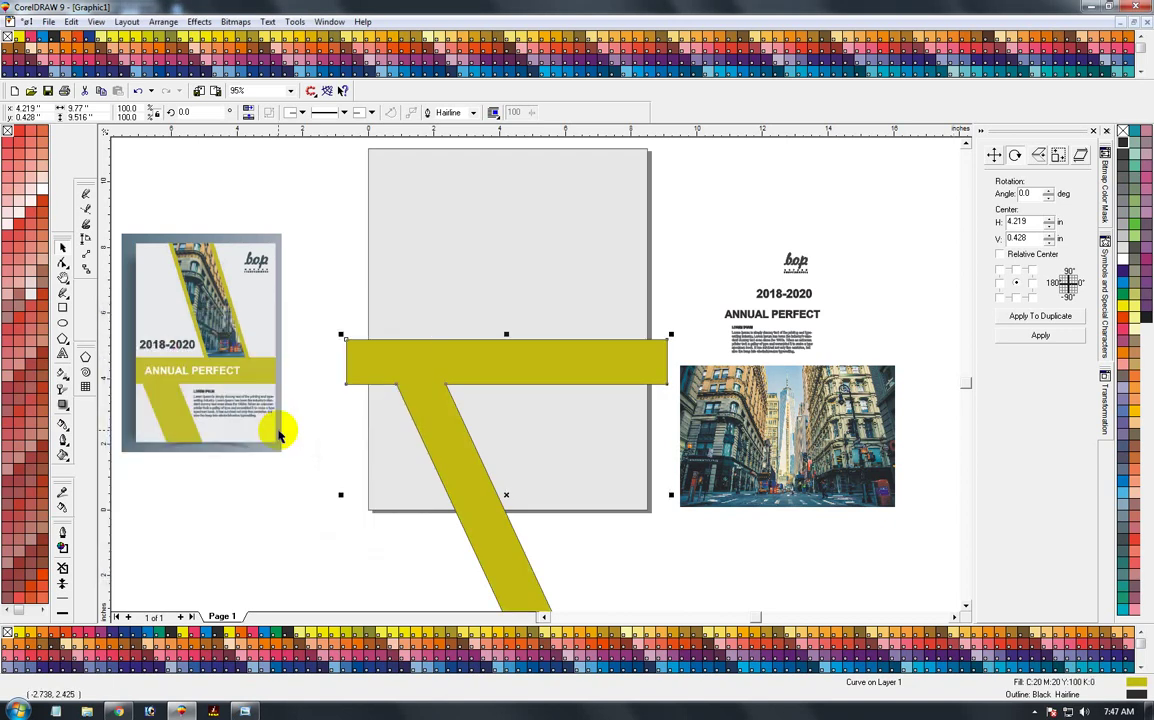
right_click(1122, 131)
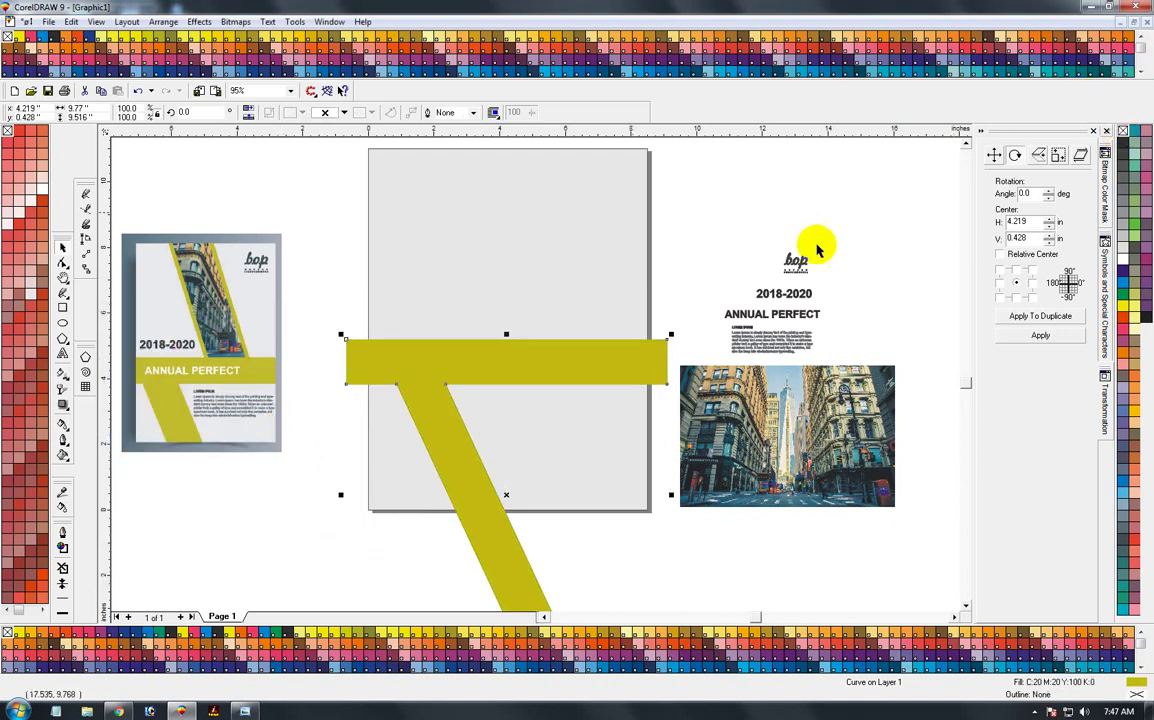
Adjust the yellow bar's nodes at its top inner corner and diagonal bottom end
click(325, 490)
click(472, 498)
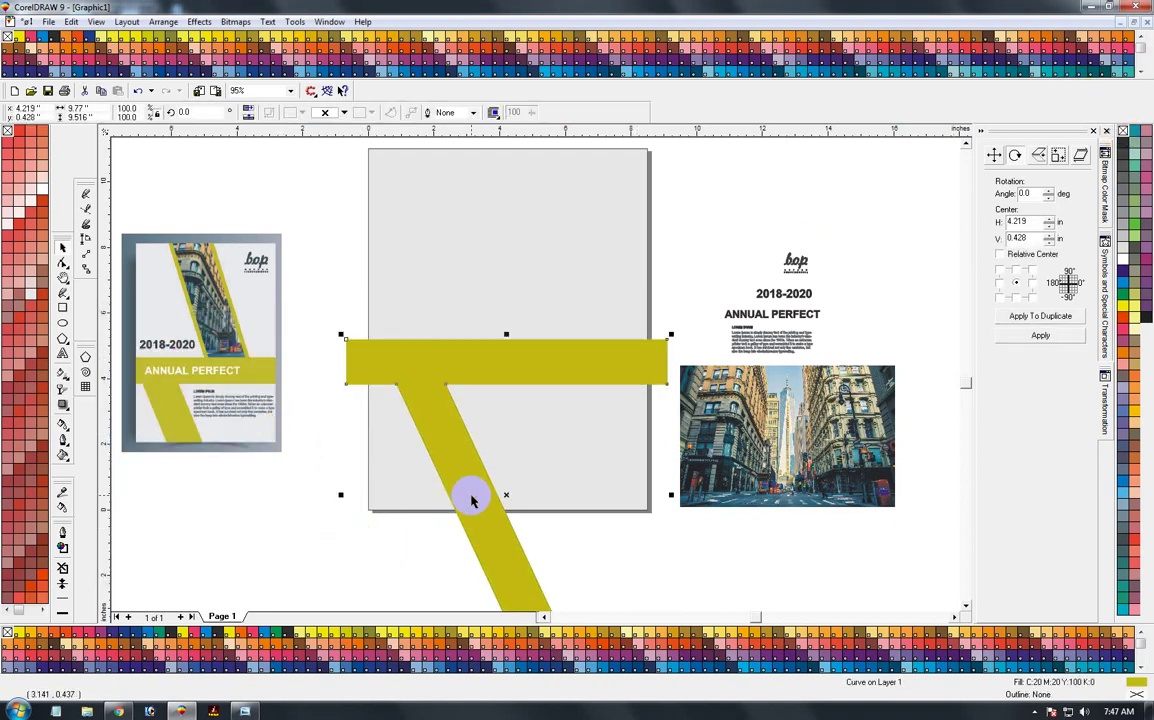
scroll(472, 498, down, 2)
scroll(464, 489, down, 2)
key(F2)
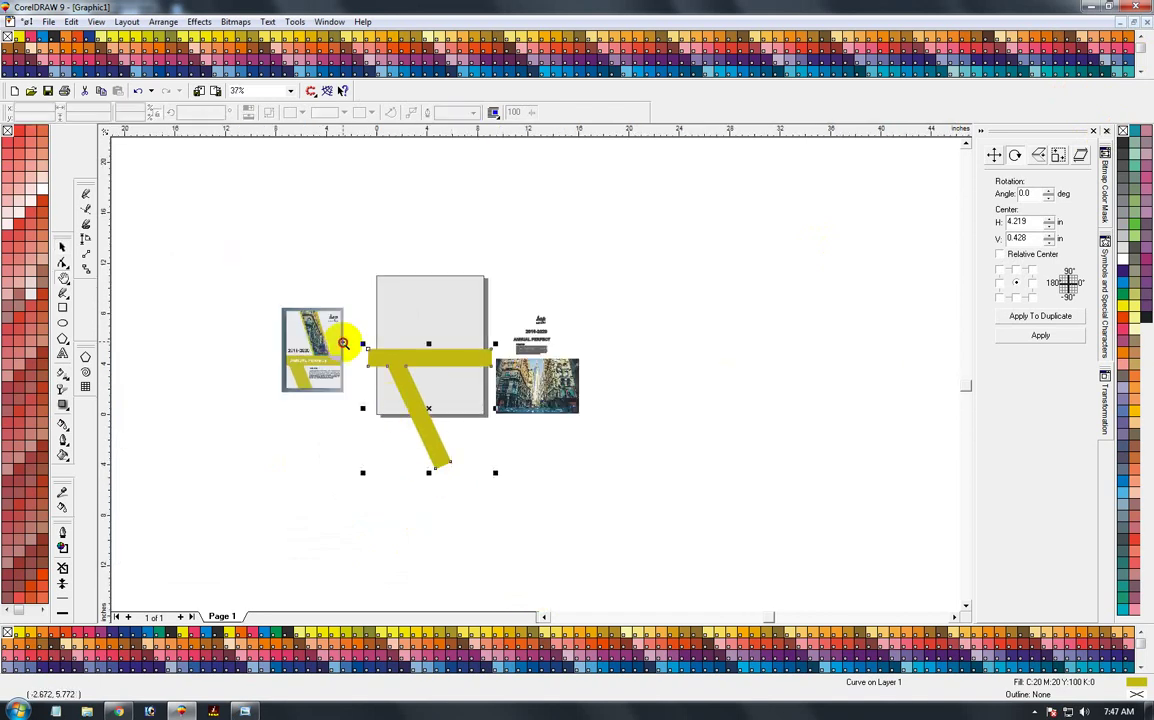
drag(343, 343, 553, 490)
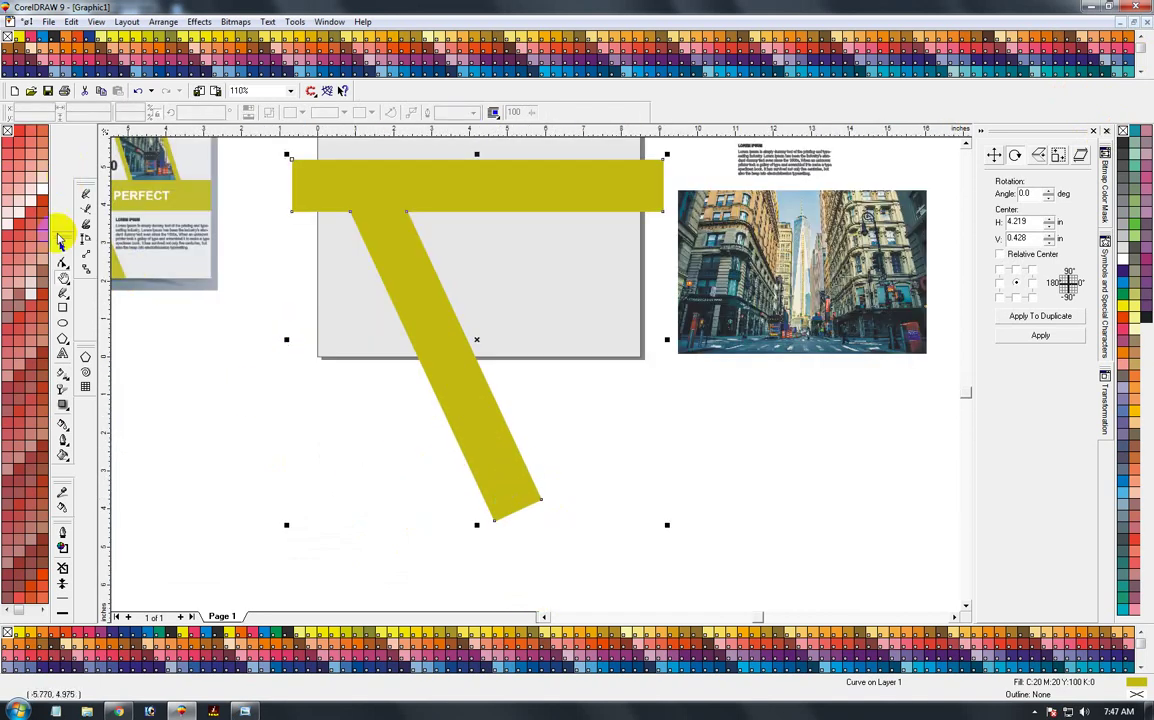
click(62, 252)
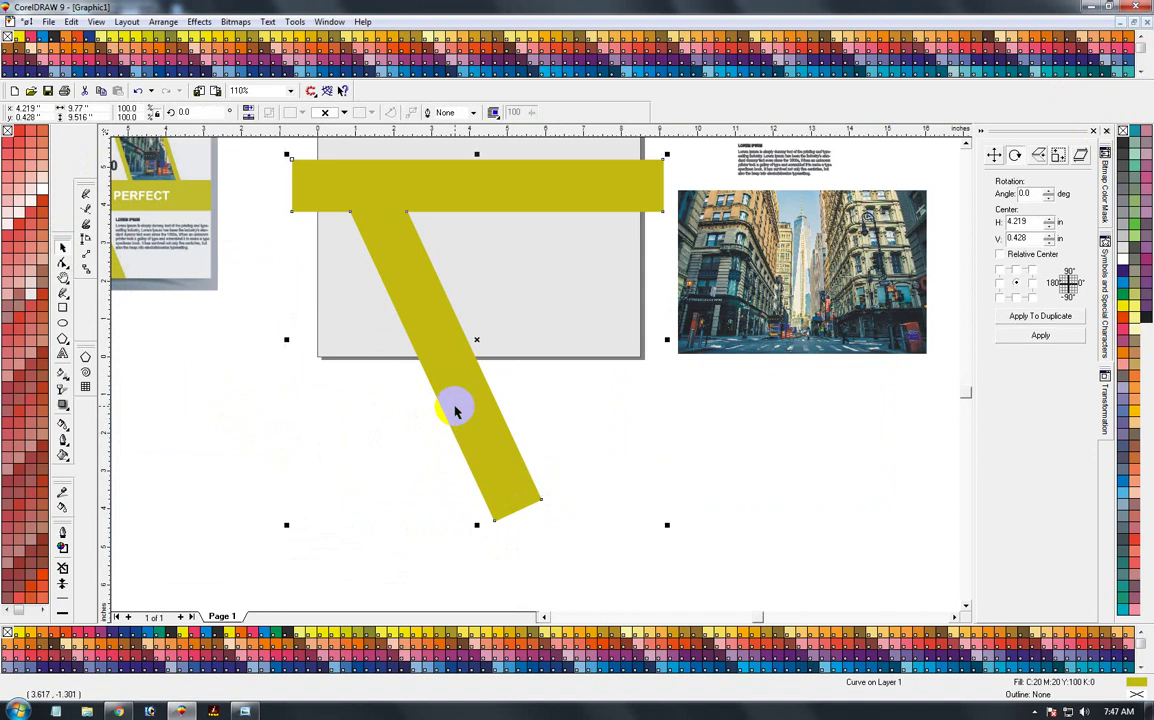
key(F10)
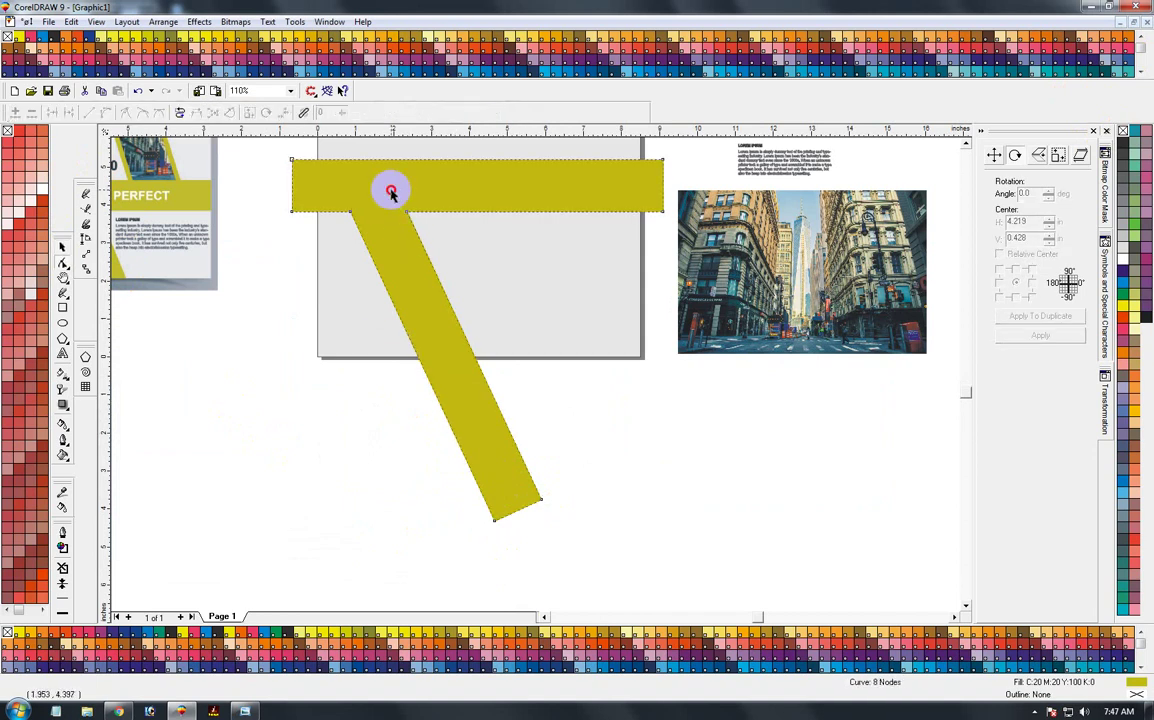
drag(407, 215, 423, 212)
mouse_move(510, 487)
mouse_down()
mouse_move(575, 516)
mouse_move(558, 500)
mouse_up()
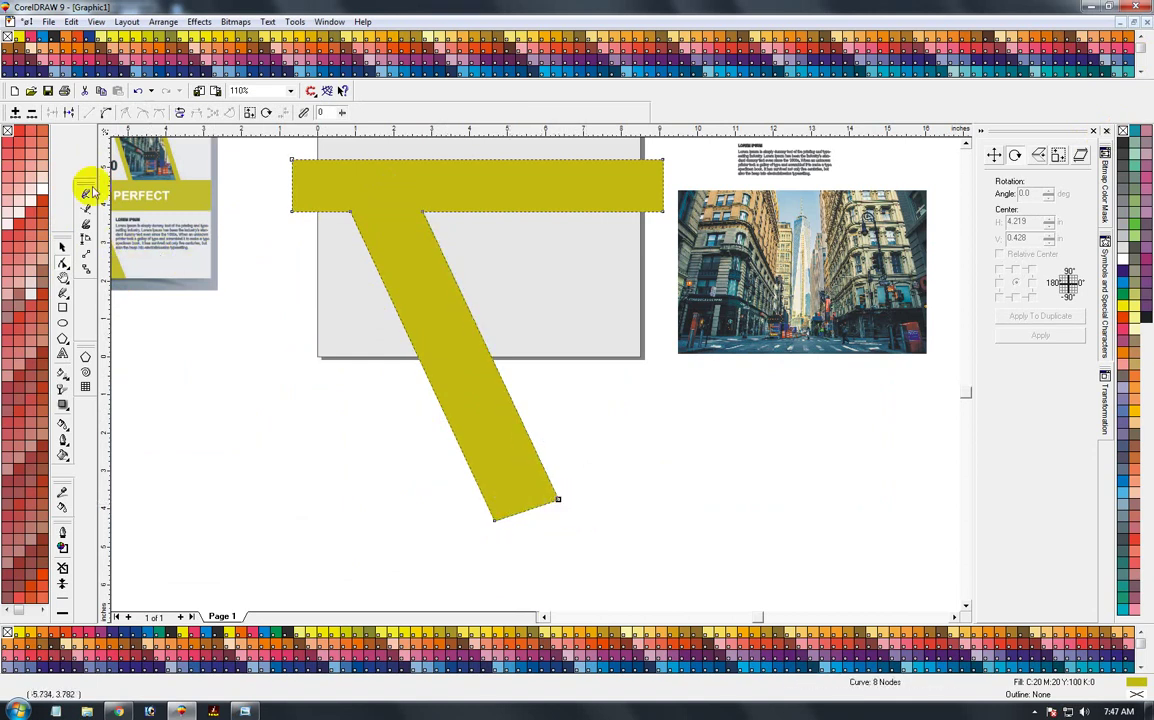
click(62, 247)
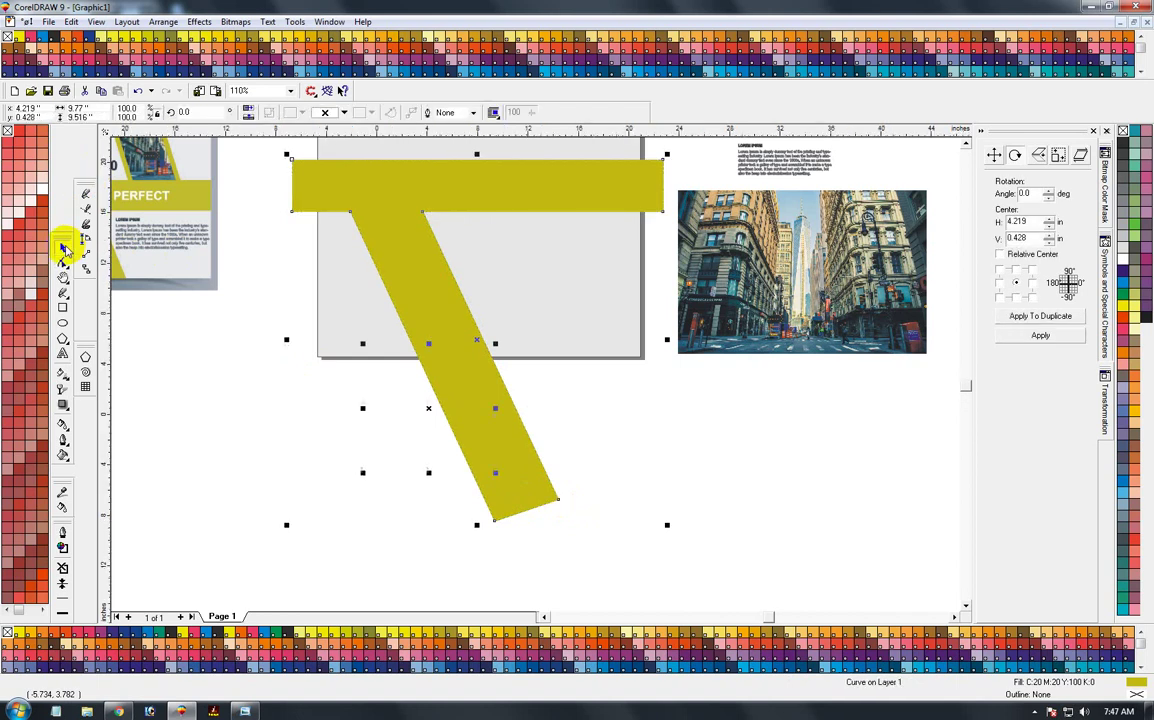
key(F3)
key(F3)
key(F3)
PowerClip the yellow bar inside the grey cover rectangle
scroll(310, 340, up, 2)
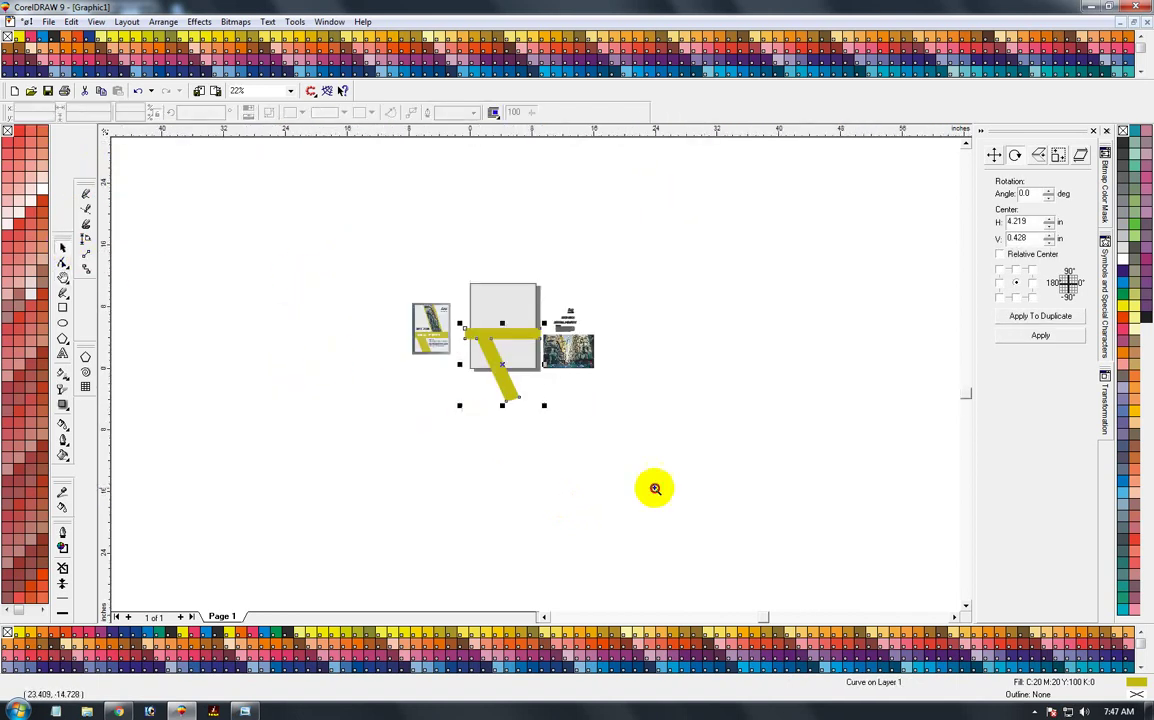
scroll(451, 358, up, 2)
scroll(692, 380, up, 1)
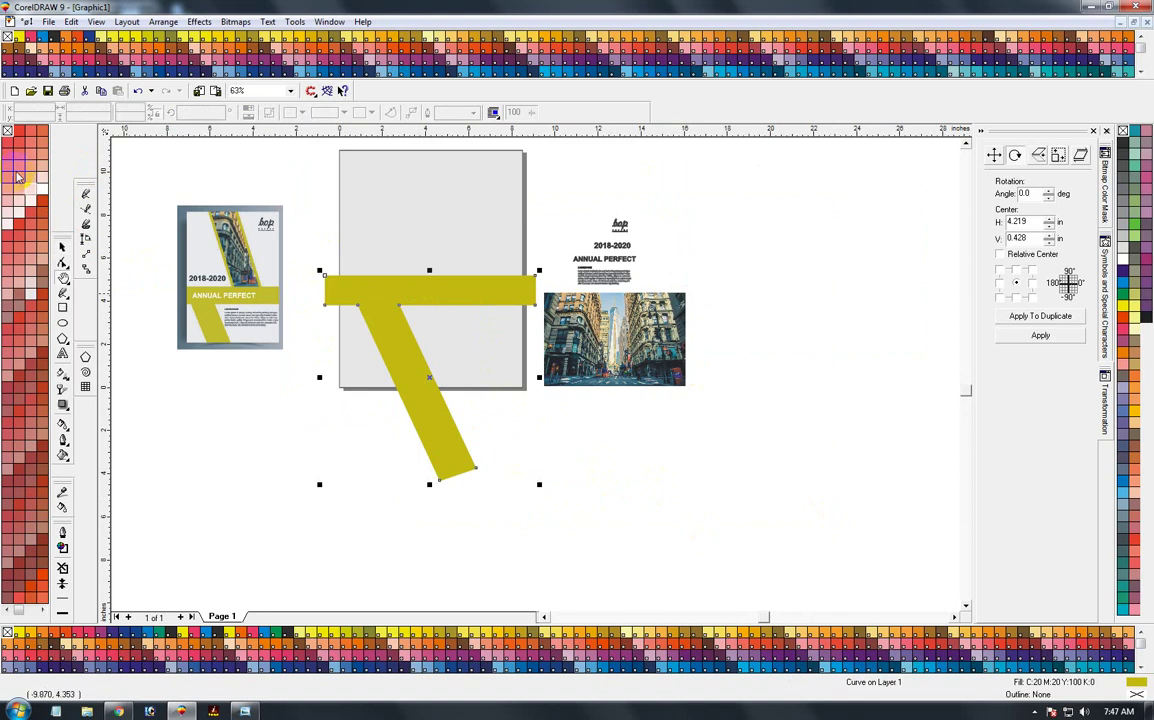
click(60, 249)
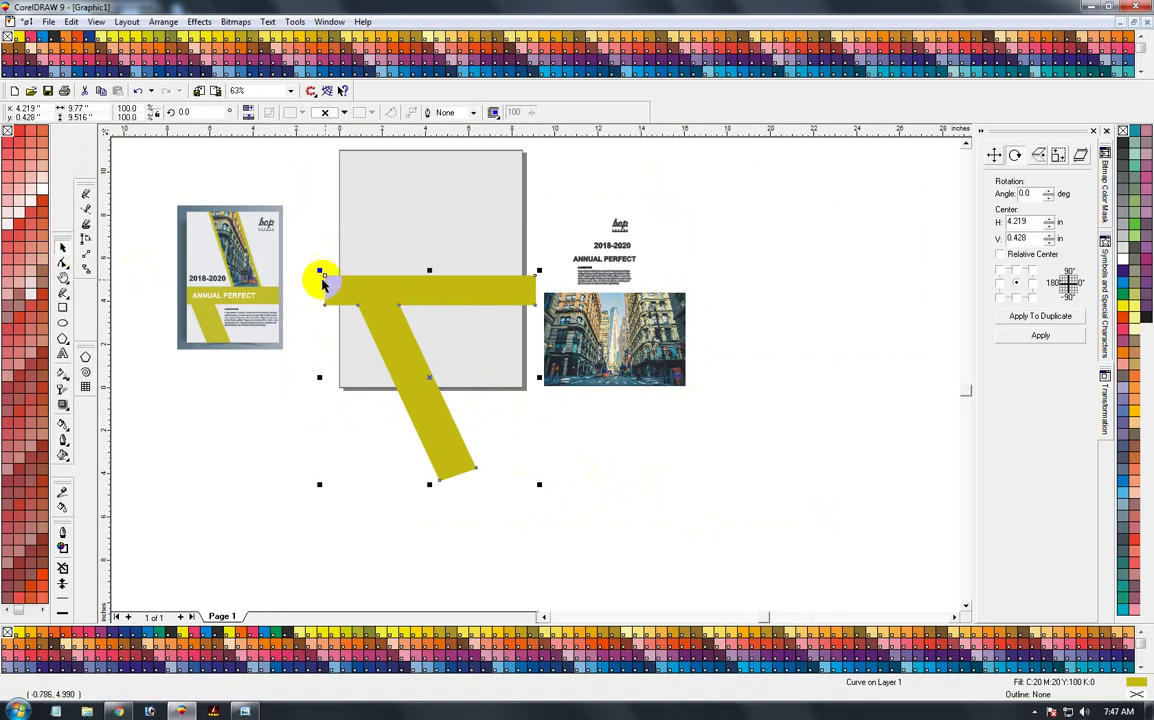
click(340, 206)
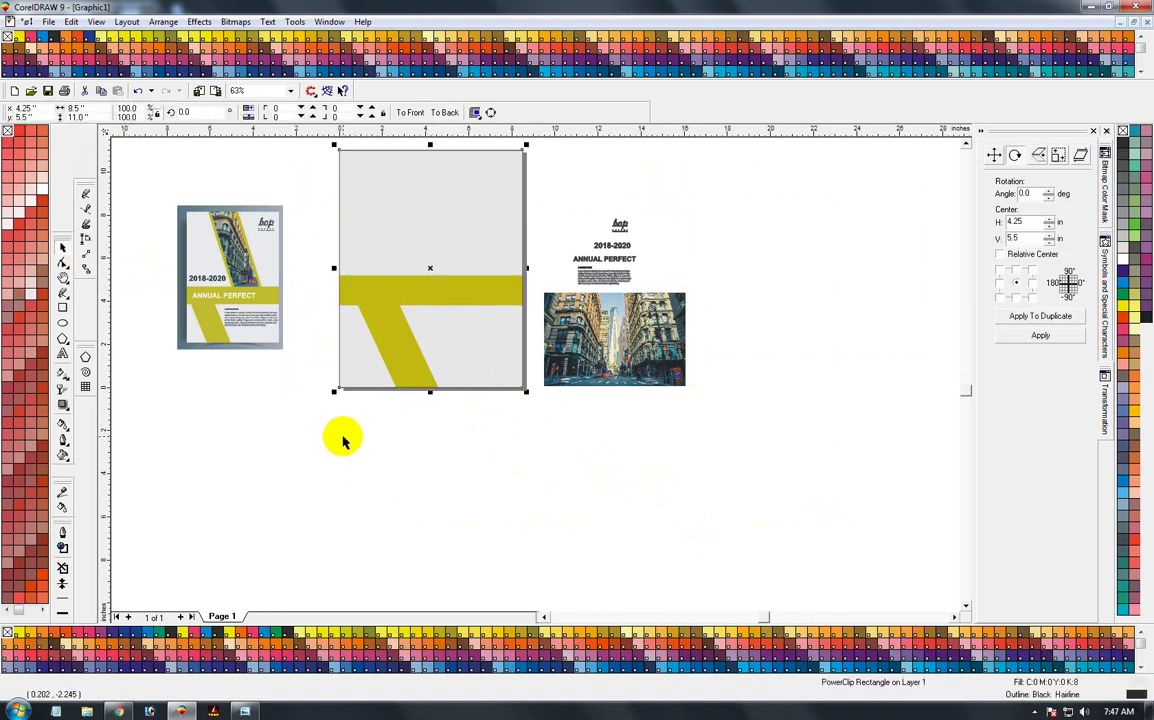
click(270, 582)
click(423, 300)
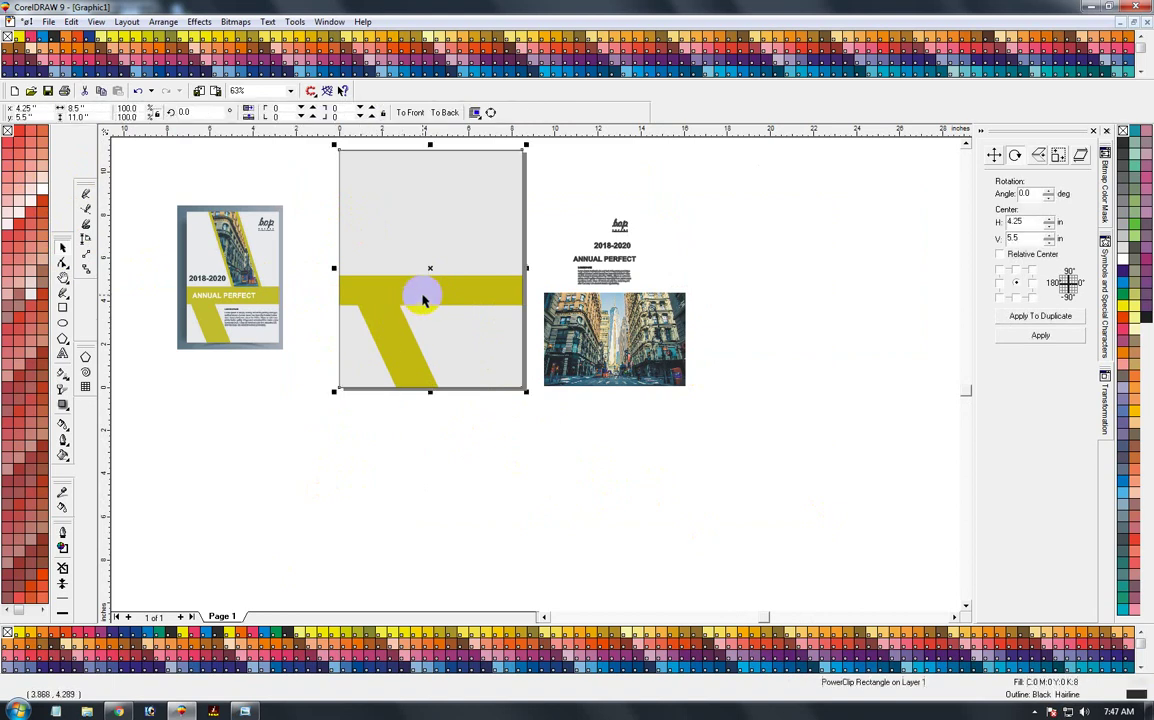
click(595, 255)
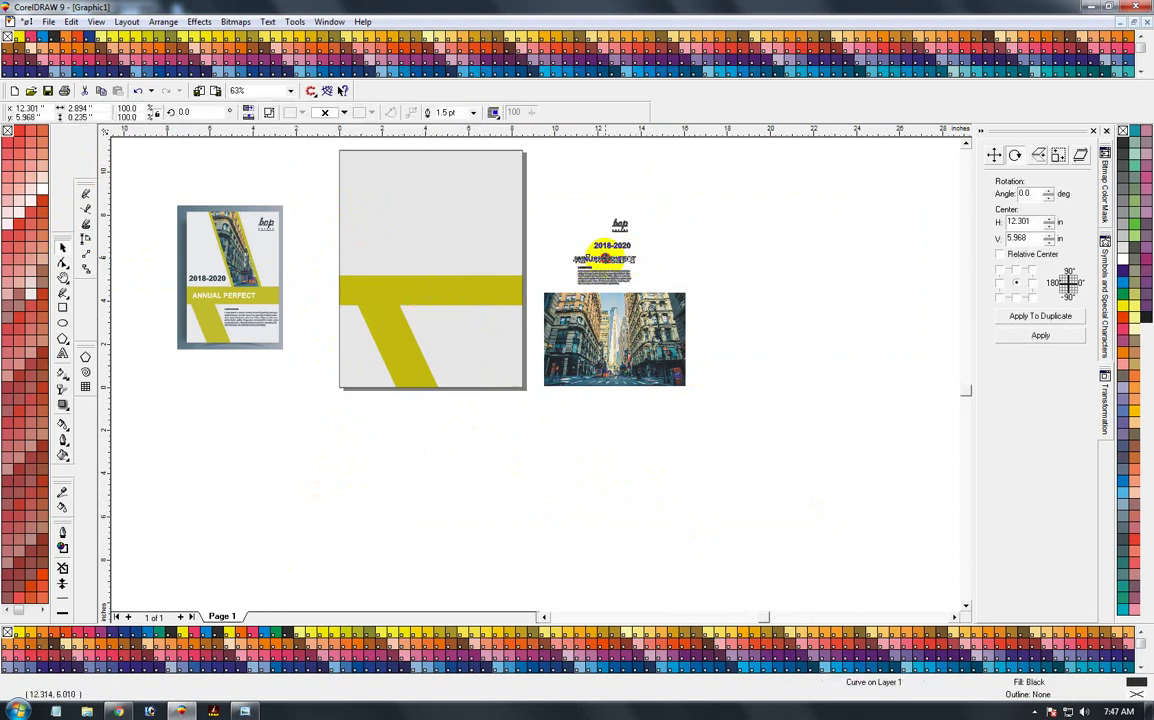
Move ANNUAL PERFECT onto the yellow band, enlarge it and colour it white
drag(605, 258, 409, 298)
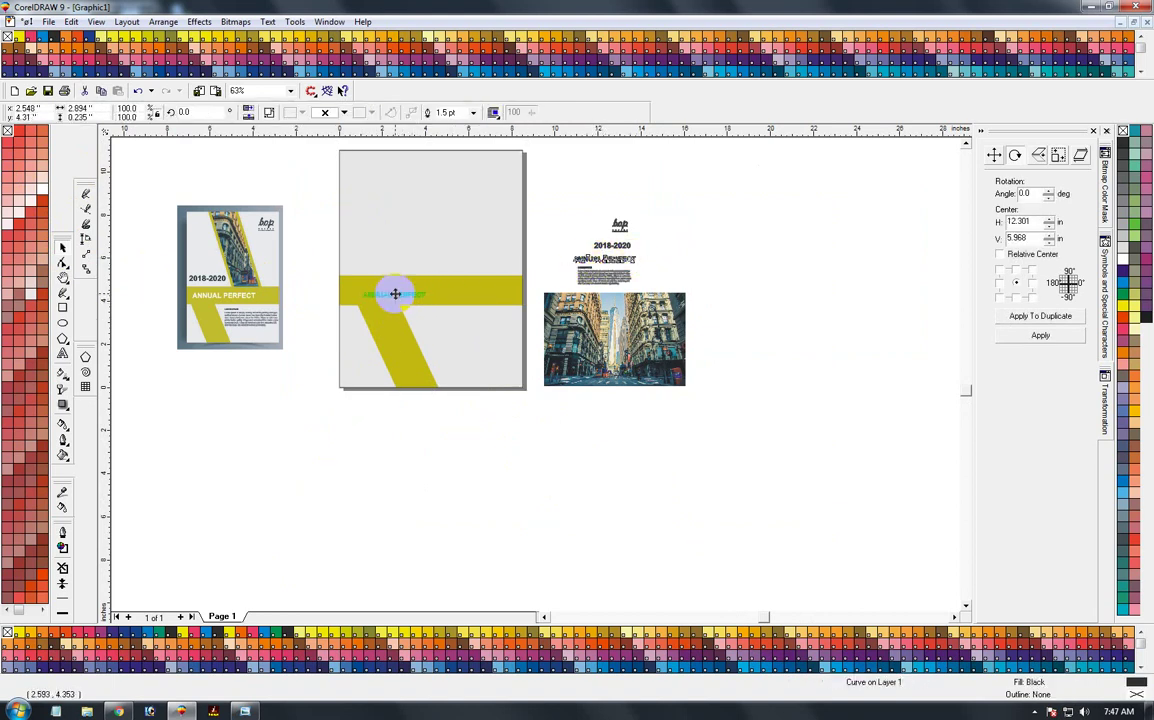
key(F2)
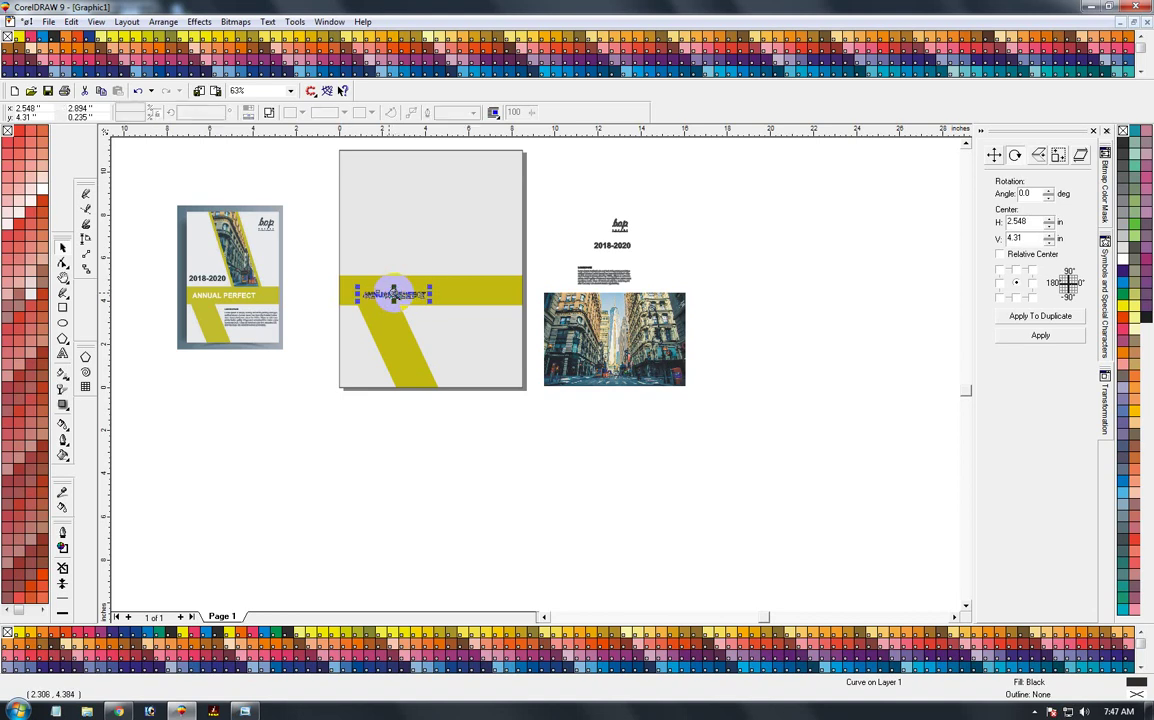
drag(263, 216, 535, 365)
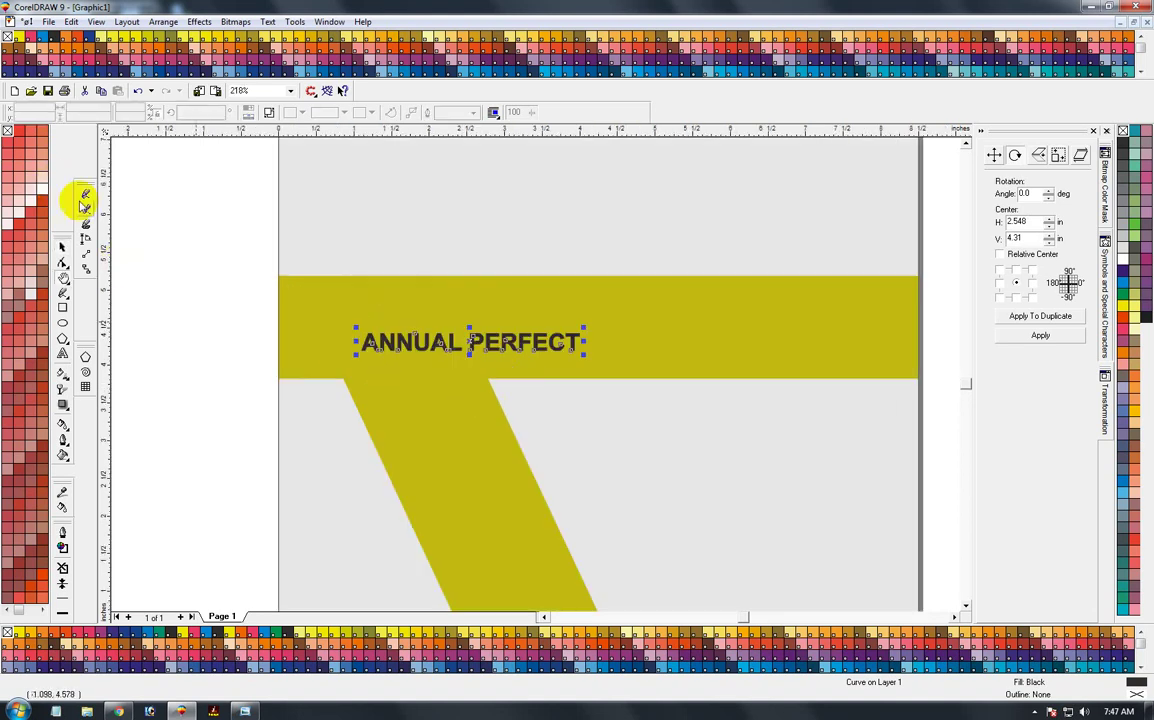
click(63, 246)
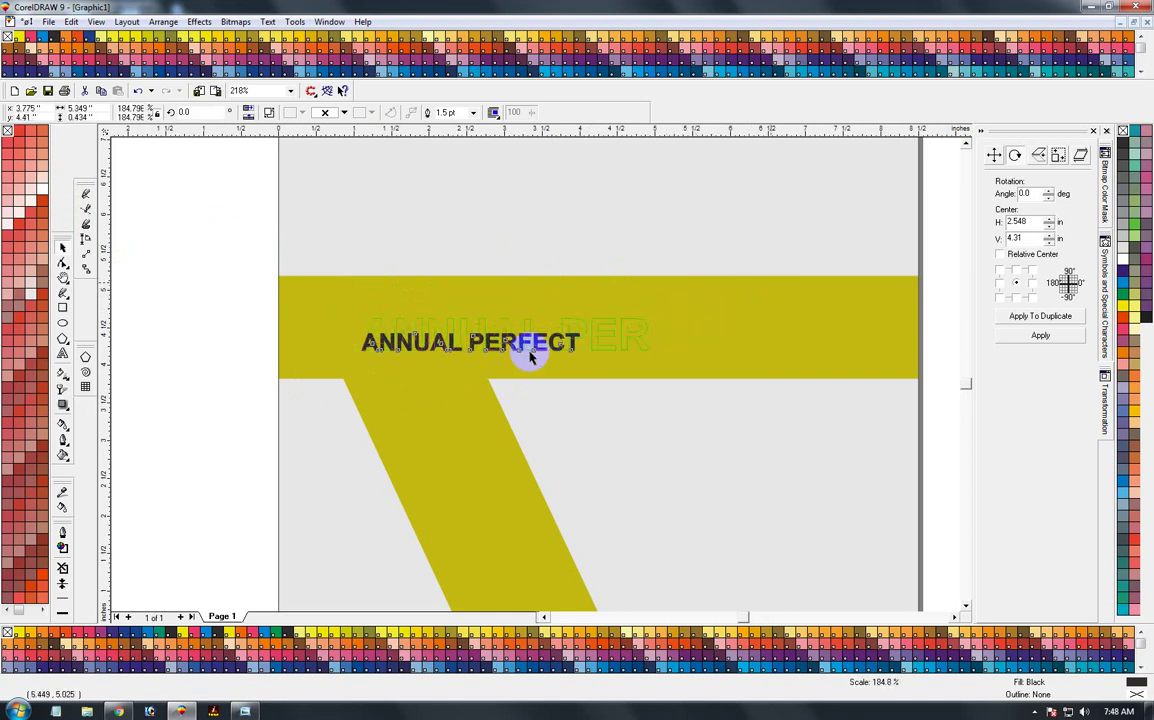
mouse_move(690, 291)
mouse_down()
mouse_move(527, 345)
mouse_move(561, 327)
mouse_up()
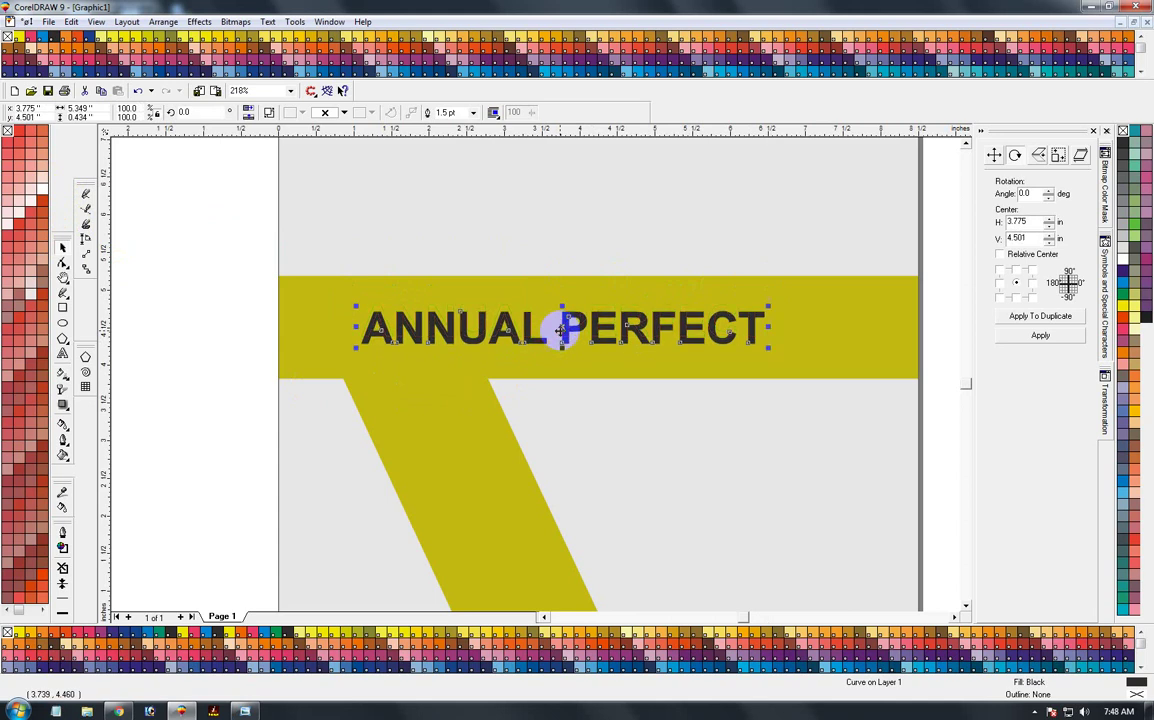
click(1124, 256)
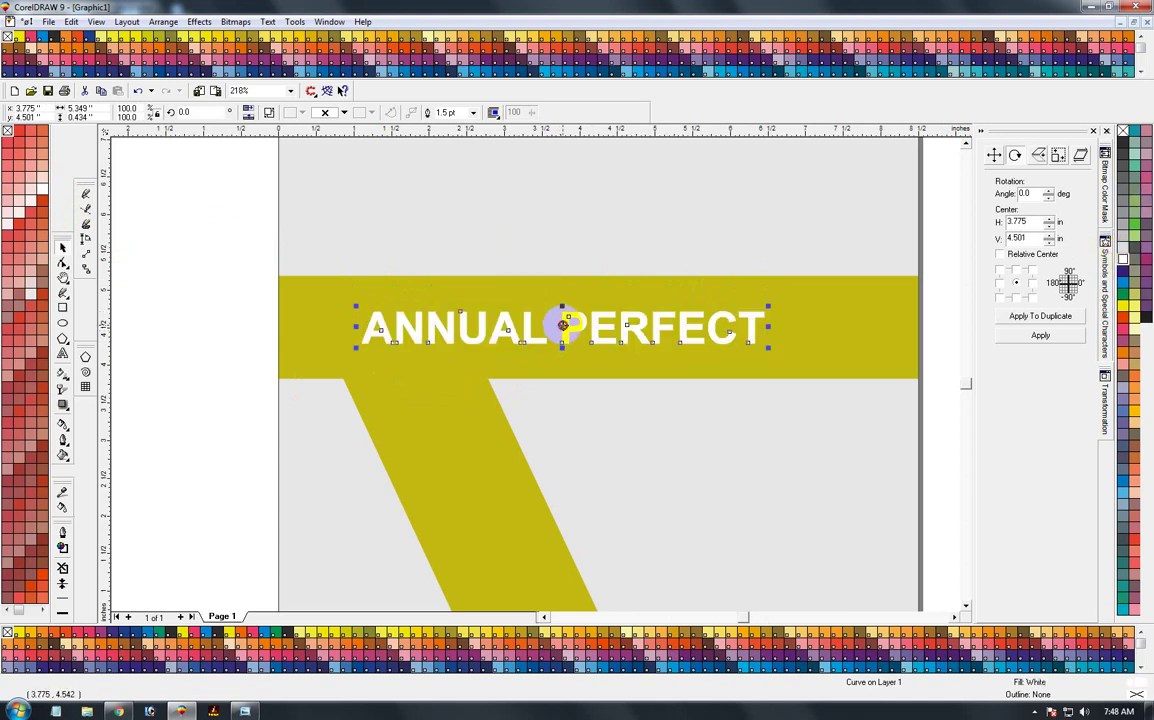
drag(563, 325, 518, 320)
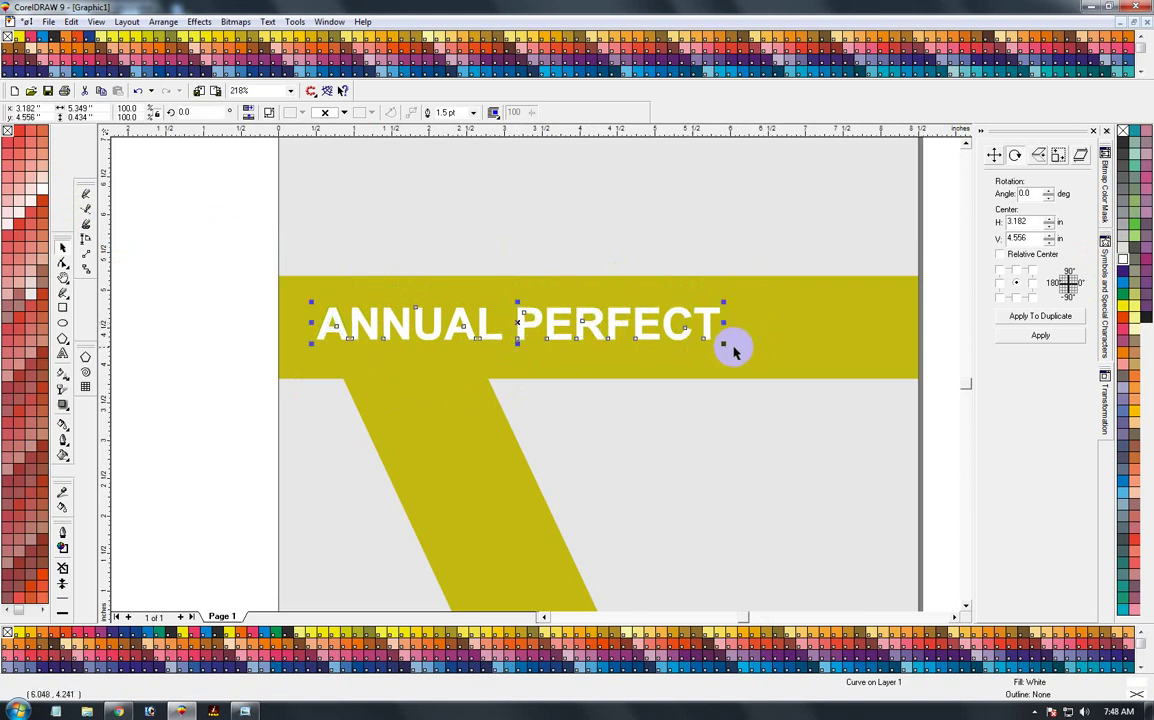
drag(723, 346, 734, 348)
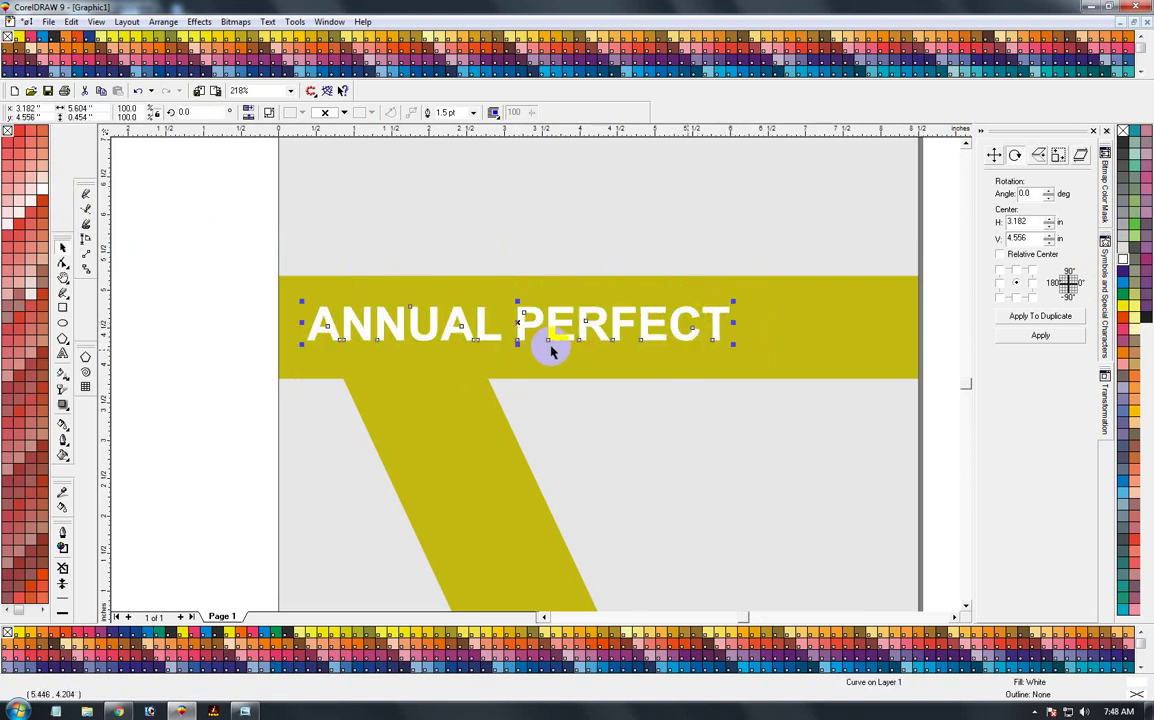
drag(518, 322, 518, 326)
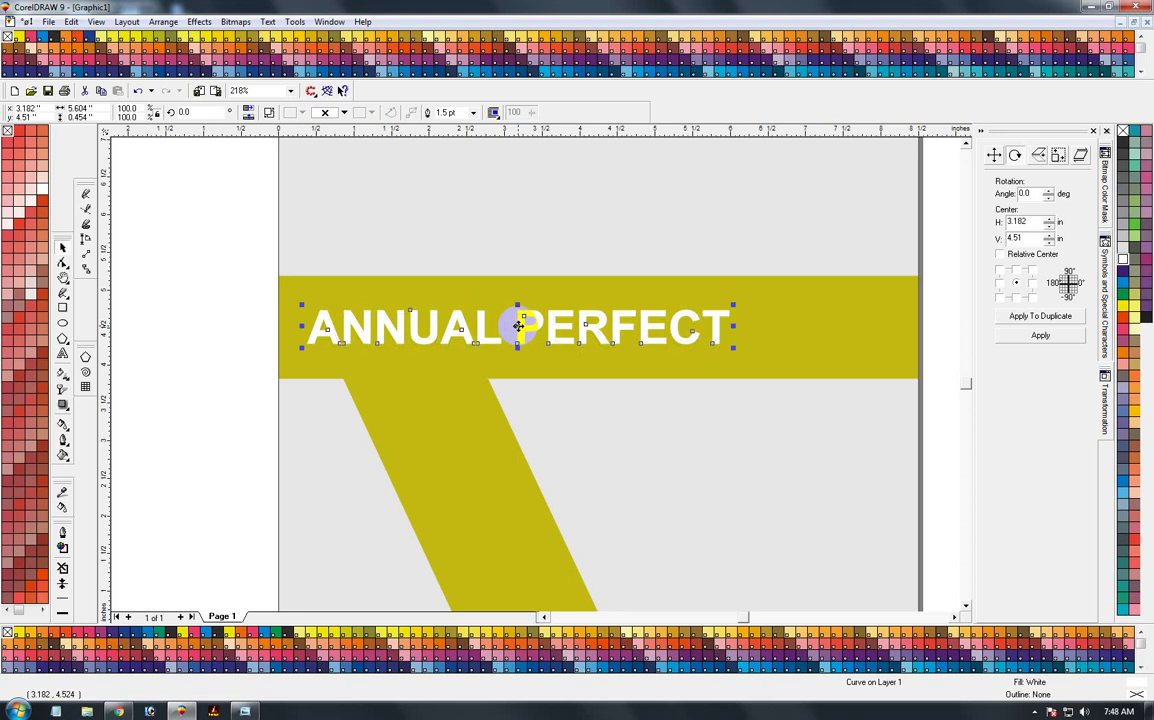
key(F4)
click(317, 420)
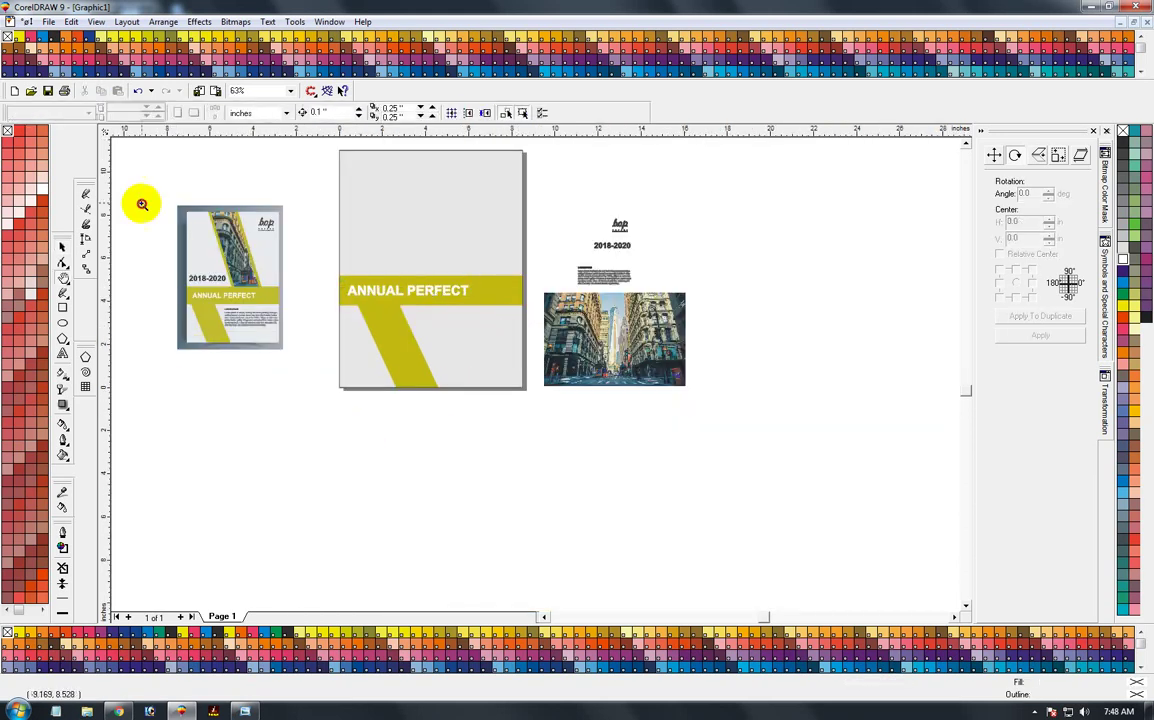
Move the 2018-2020 heading onto the cover above the ANNUAL PERFECT banner
click(704, 408)
right_click(683, 365)
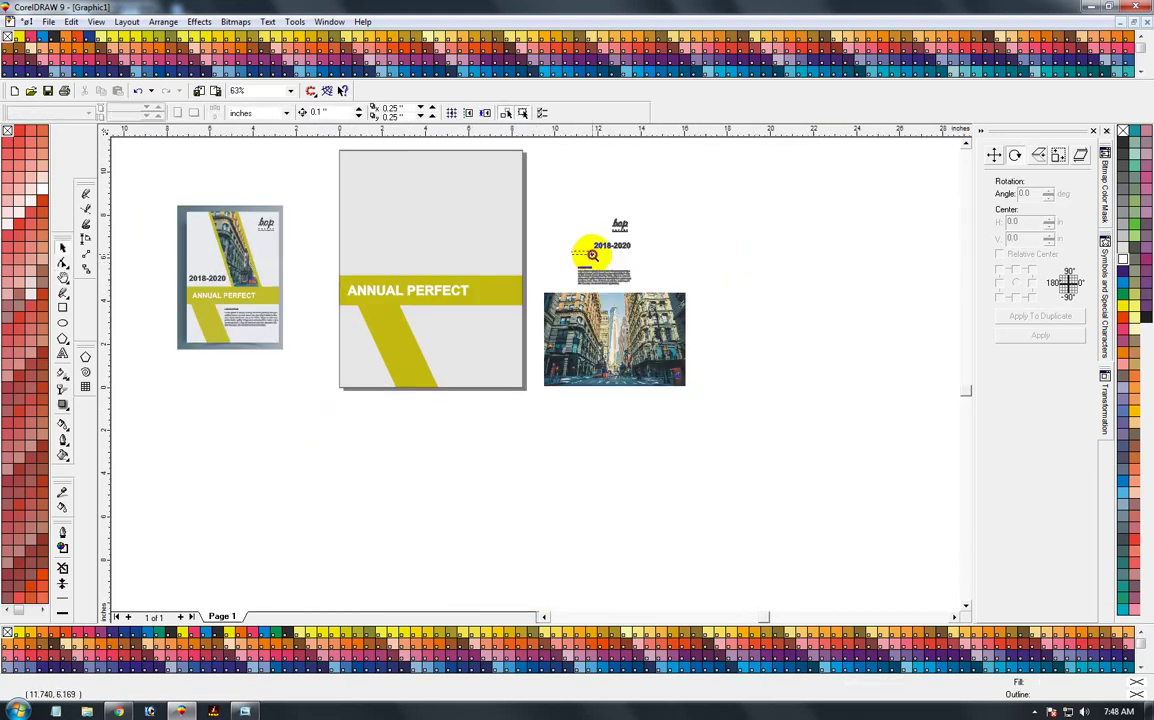
drag(560, 235, 626, 280)
click(60, 252)
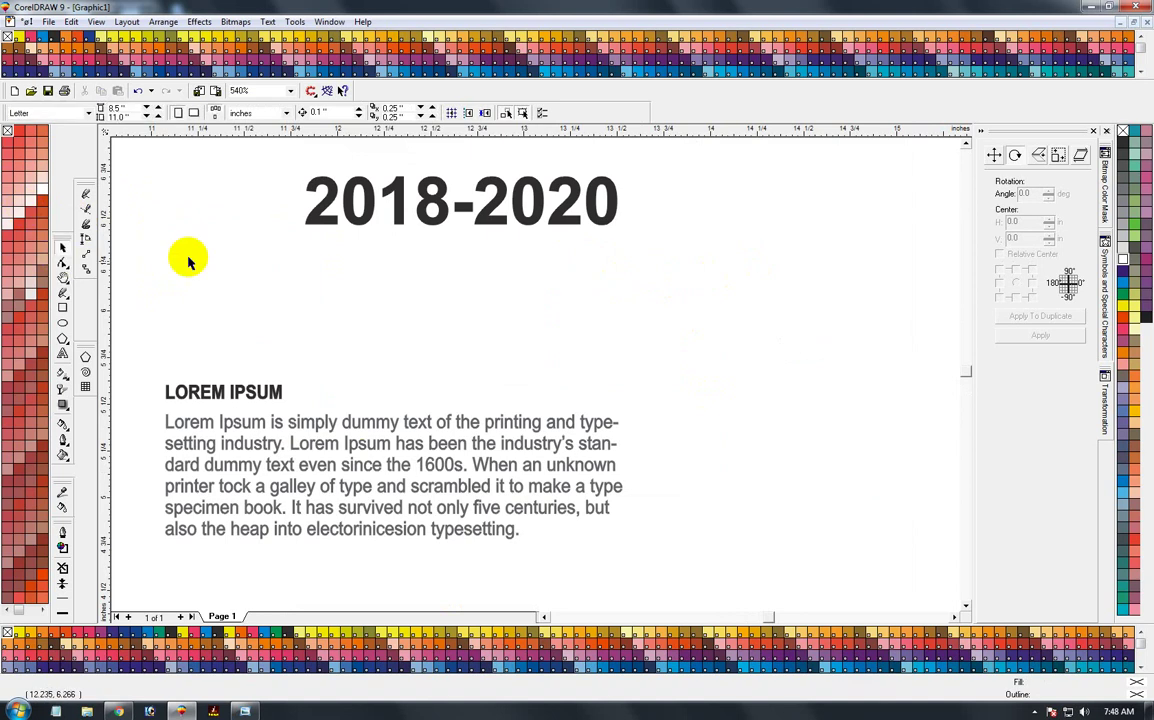
click(610, 185)
key(F4)
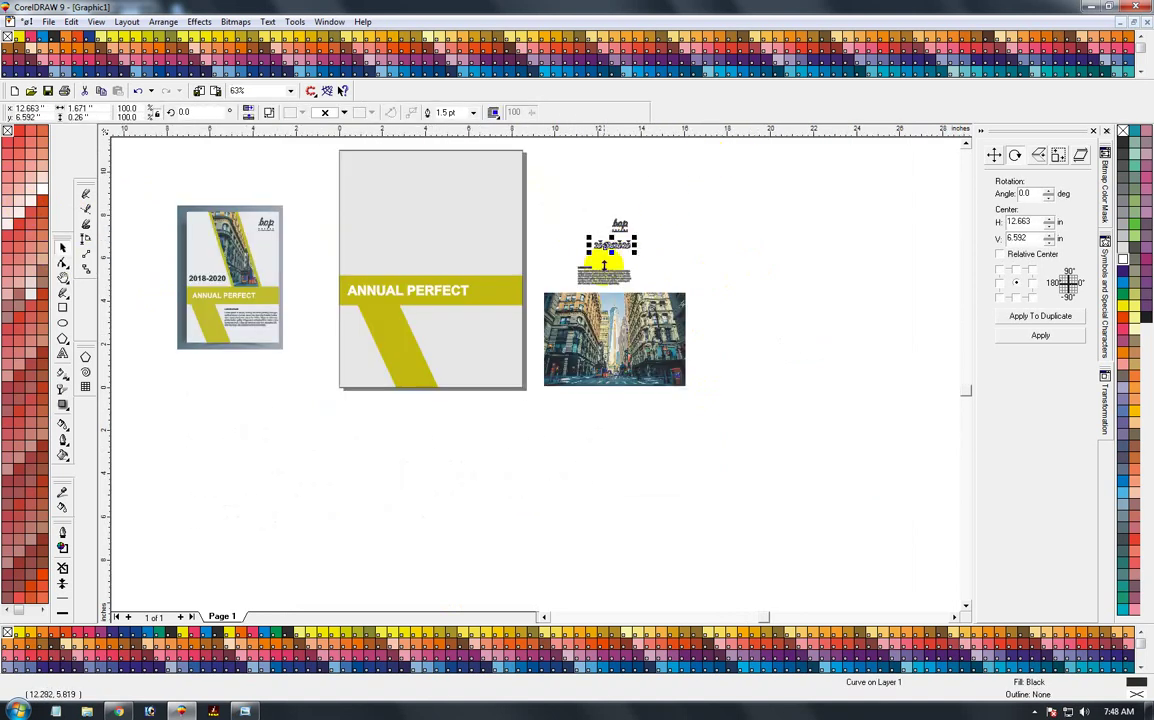
drag(600, 244, 383, 256)
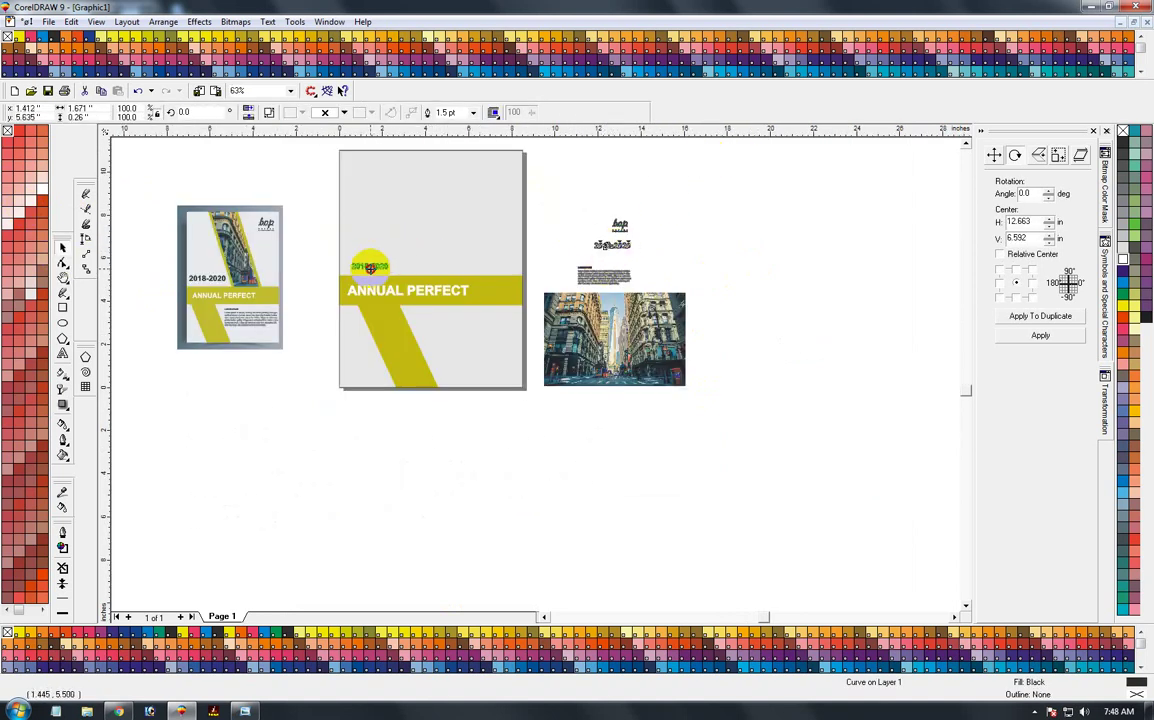
Enlarge the 2018-2020 heading, then zoom in on the cover and Lorem Ipsum text
key(z)
drag(300, 243, 454, 322)
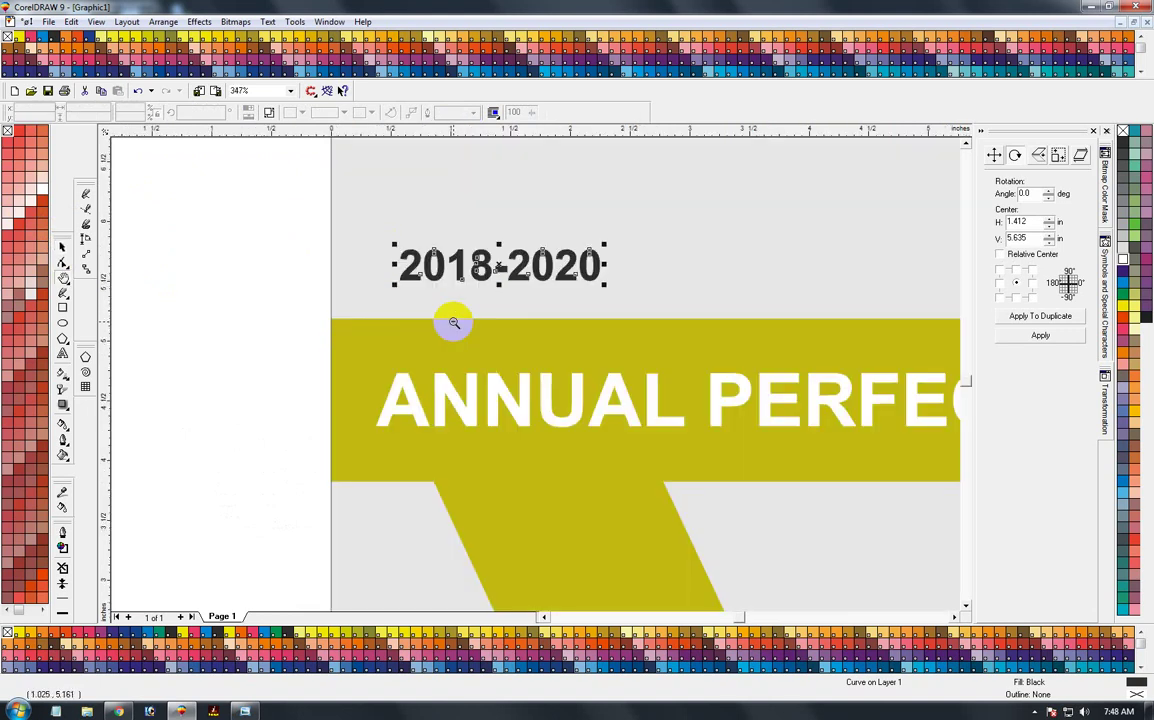
key(space)
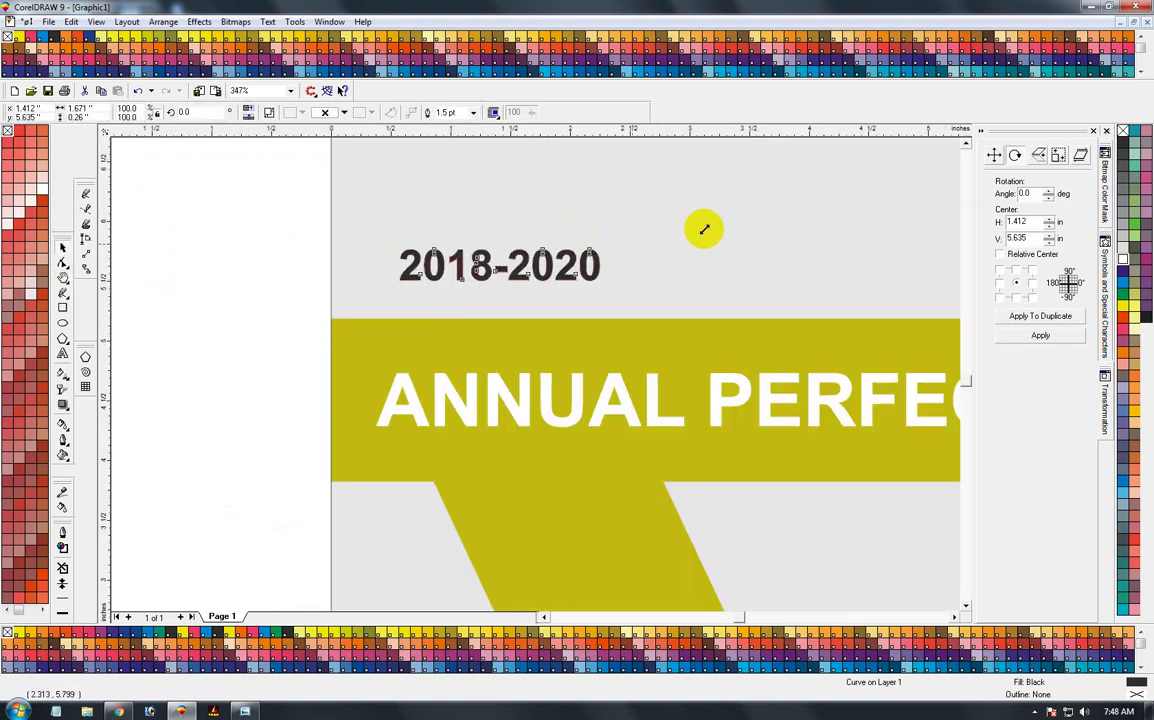
drag(704, 229, 701, 232)
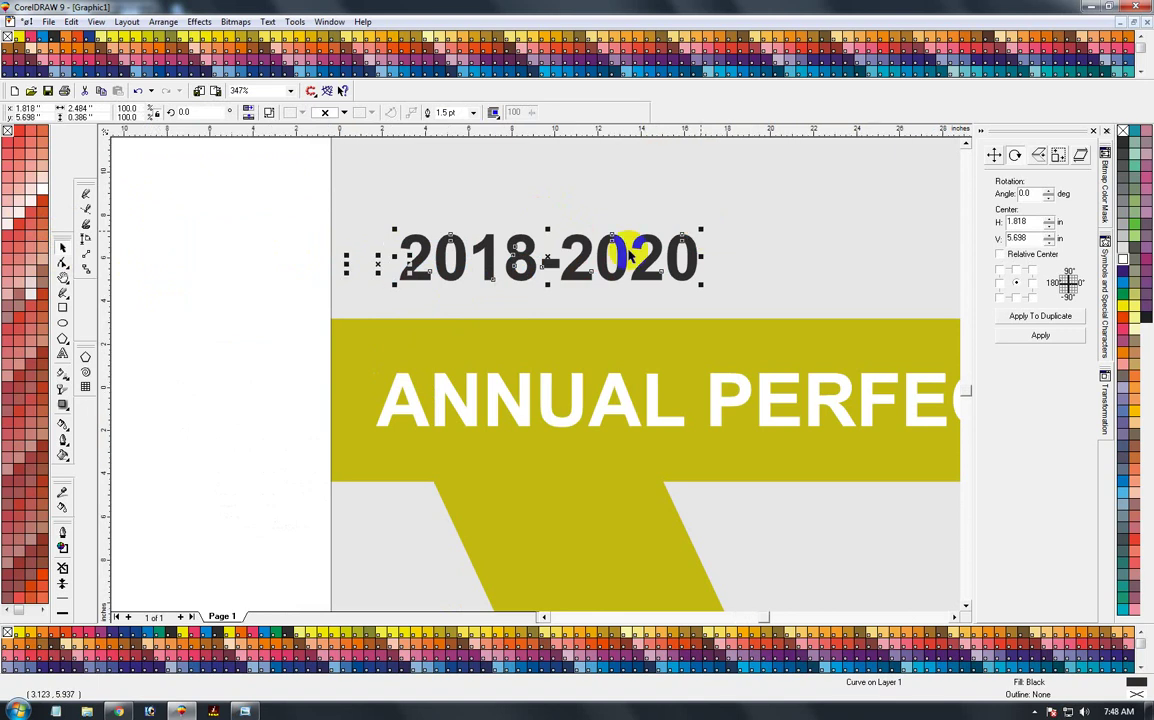
key(F3)
click(206, 386)
key(z)
drag(176, 275, 577, 405)
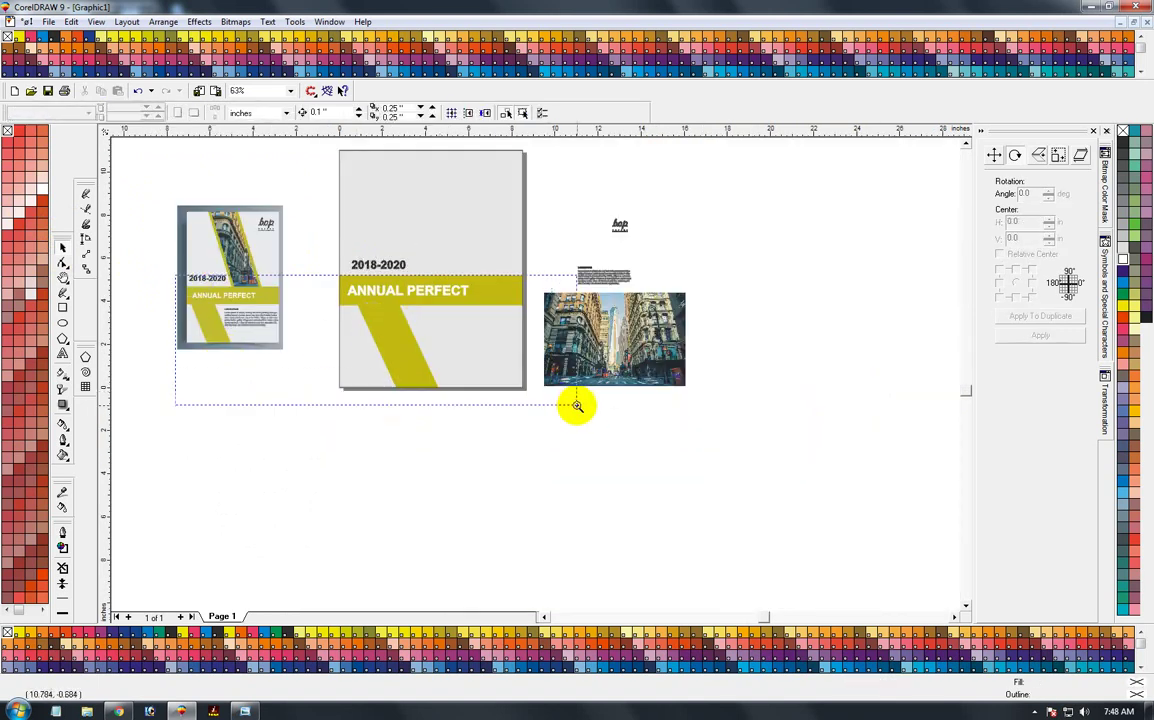
drag(178, 275, 380, 399)
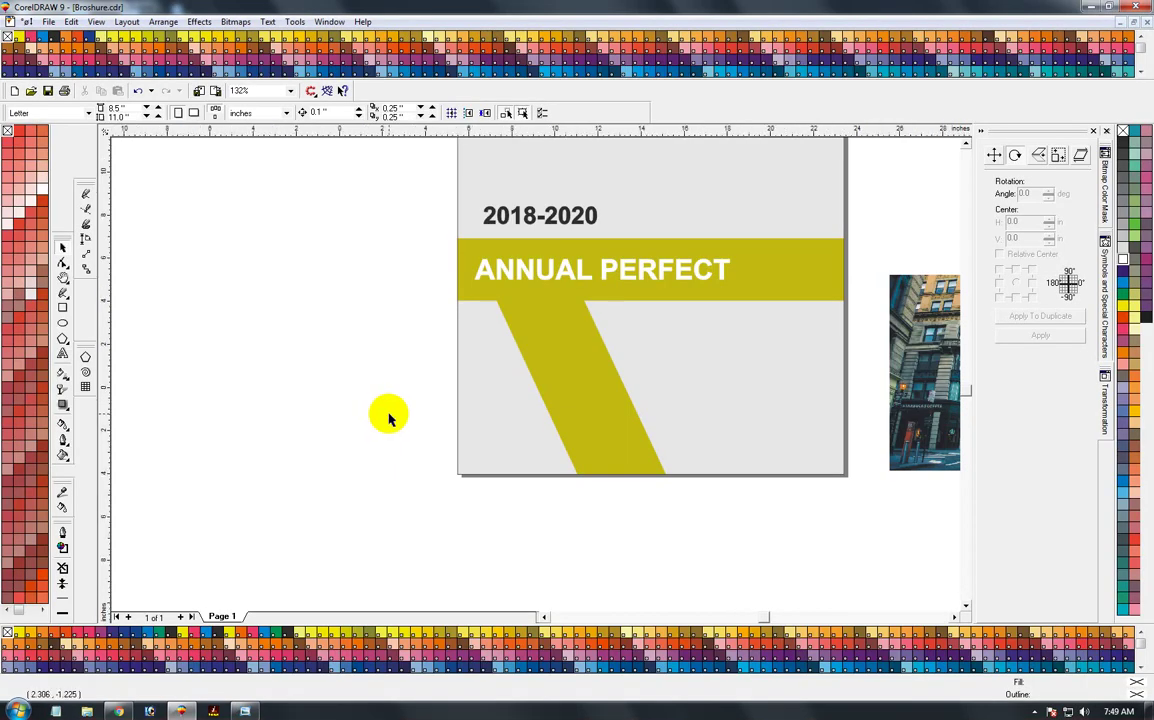
Move the Lorem Ipsum text block onto the cover below the banner and enlarge it beside the yellow stripe
key(F3)
mouse_move(580, 276)
mouse_down()
mouse_move(435, 362)
mouse_move(441, 329)
mouse_up()
mouse_move(390, 292)
mouse_down()
mouse_move(538, 431)
mouse_move(541, 451)
mouse_up()
click(62, 248)
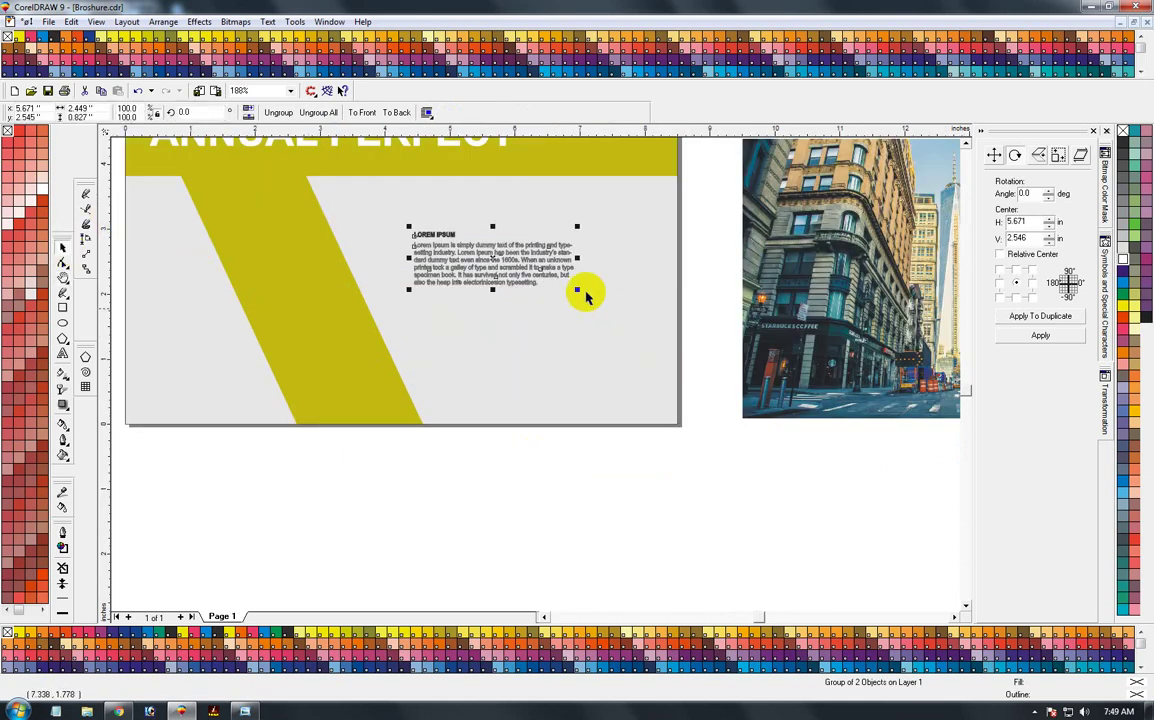
drag(576, 290, 662, 380)
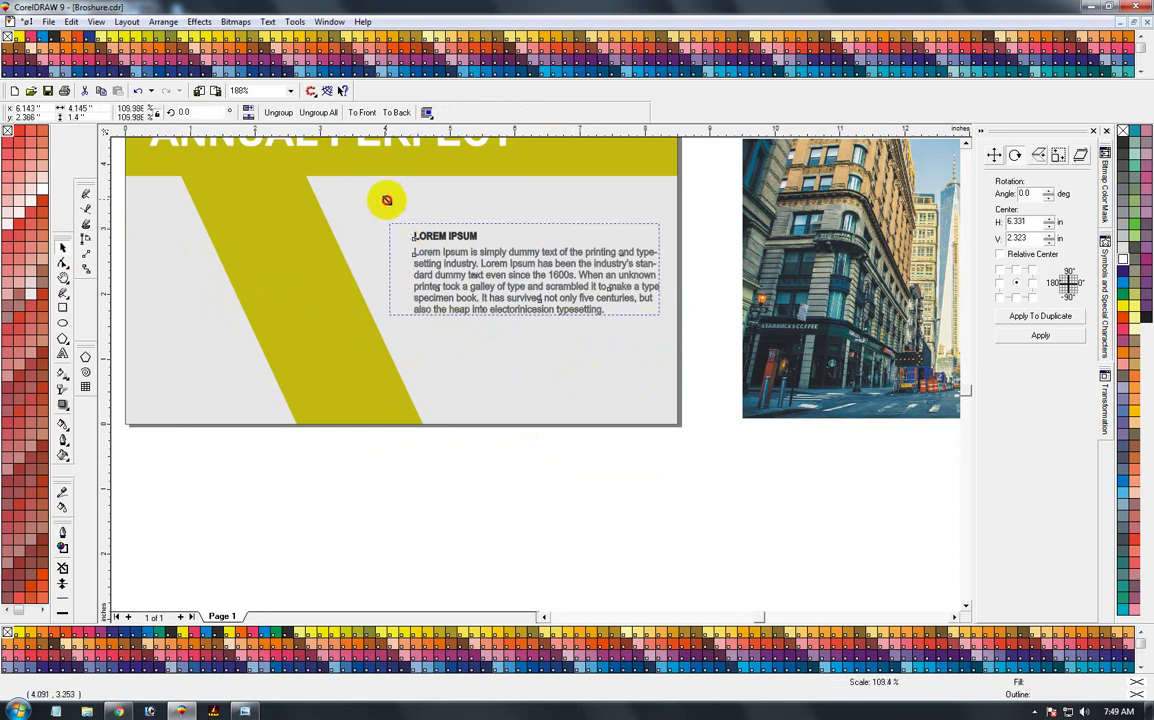
drag(410, 228, 372, 214)
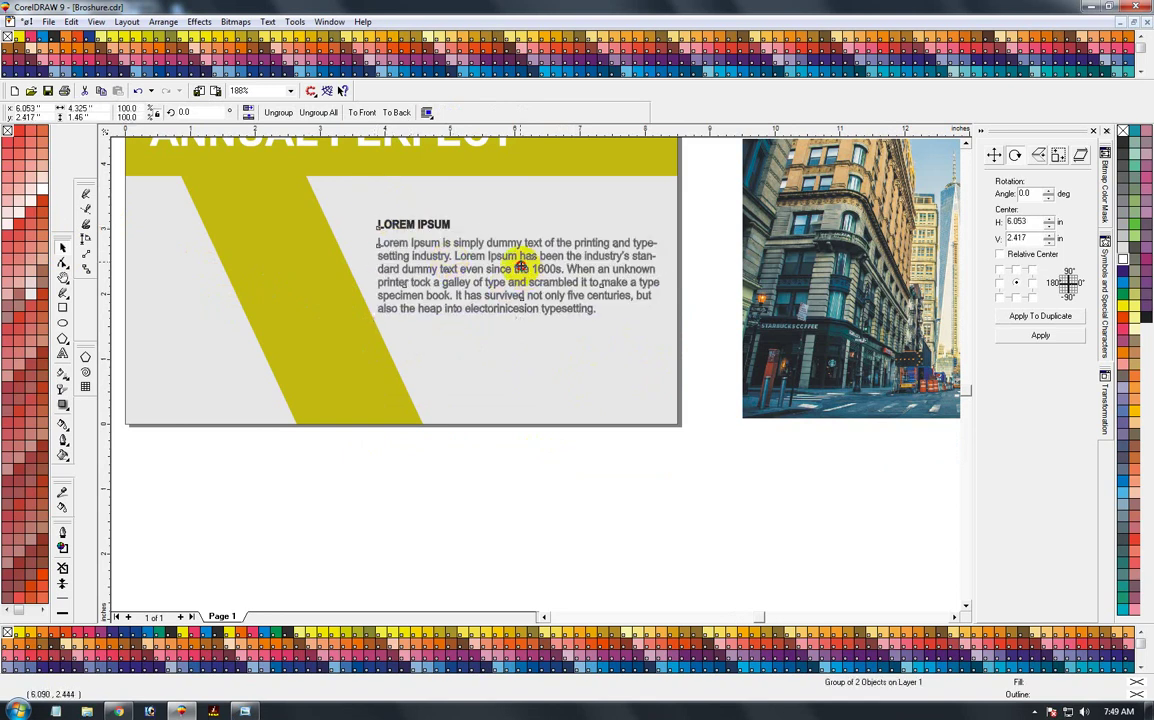
mouse_move(520, 265)
mouse_down()
mouse_move(520, 242)
mouse_move(501, 243)
mouse_up()
drag(656, 187, 670, 182)
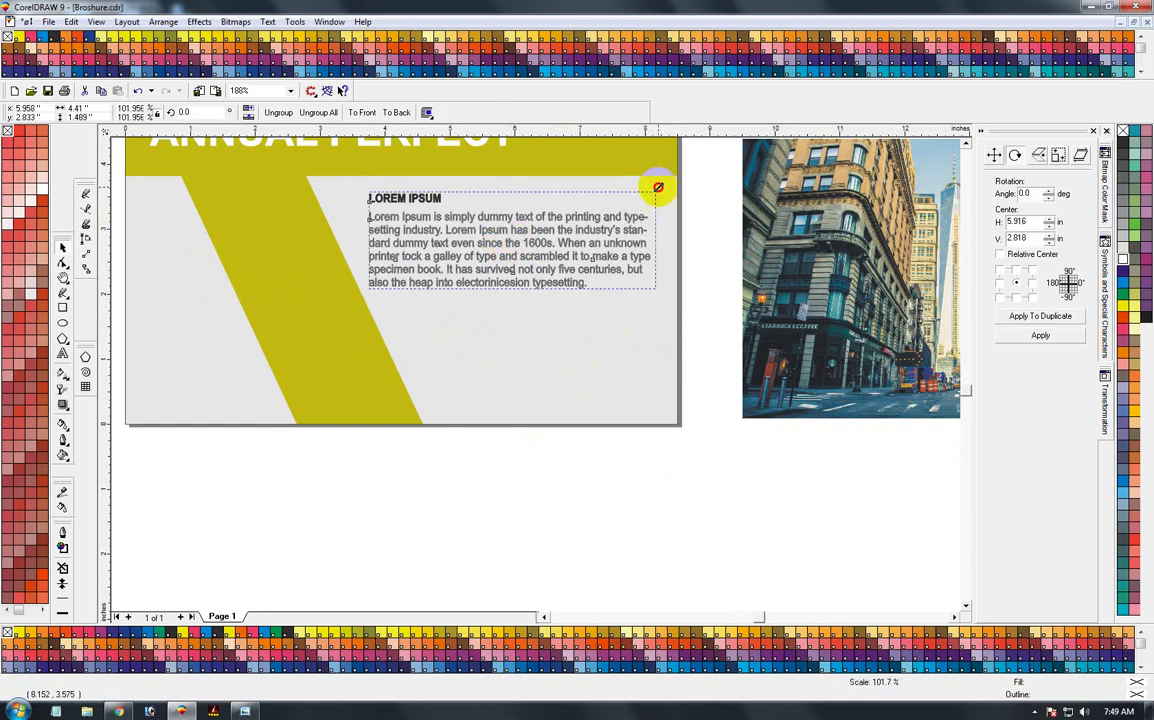
click(640, 479)
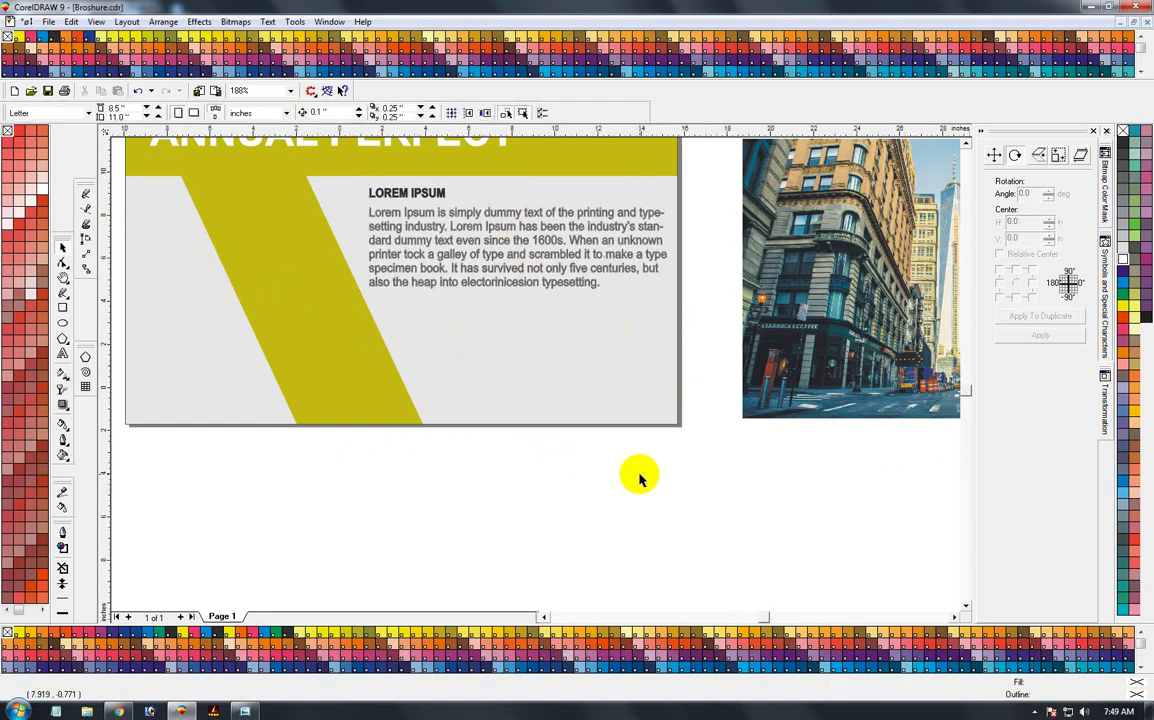
scroll(600, 460, down, 1)
scroll(500, 390, down, 1)
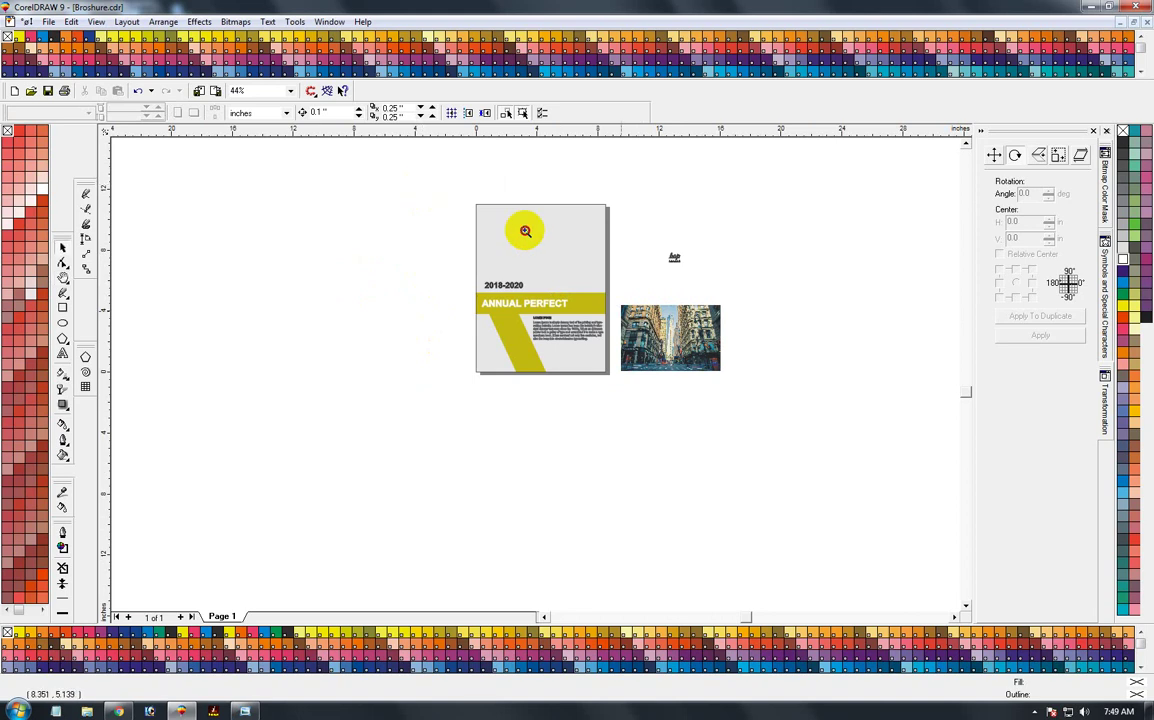
Shift the city photo up and to the right, clear of the cover, and reselect it
scroll(620, 380, up, 1)
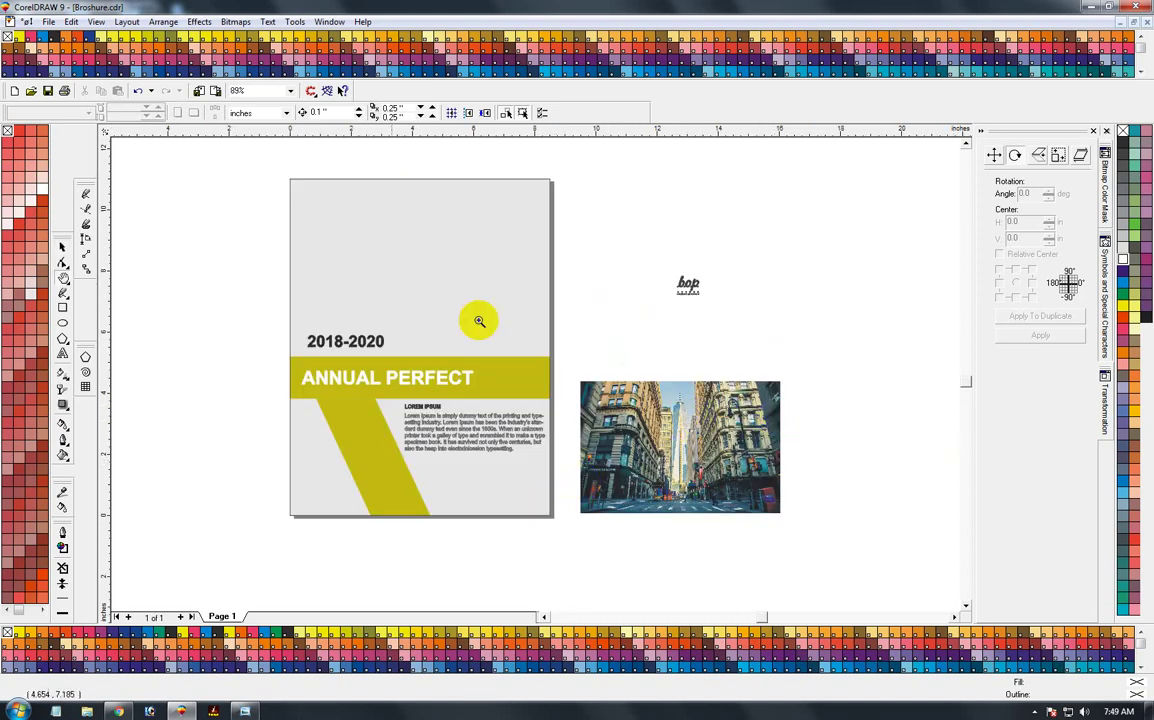
click(62, 247)
drag(675, 425, 727, 361)
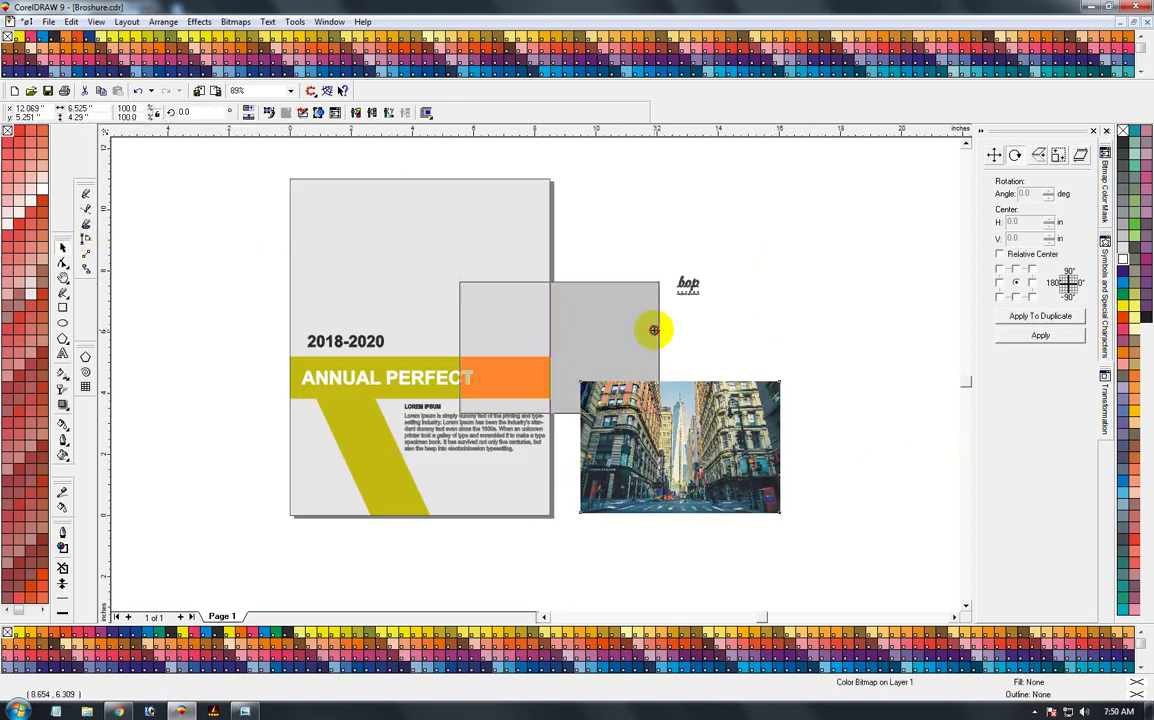
click(687, 284)
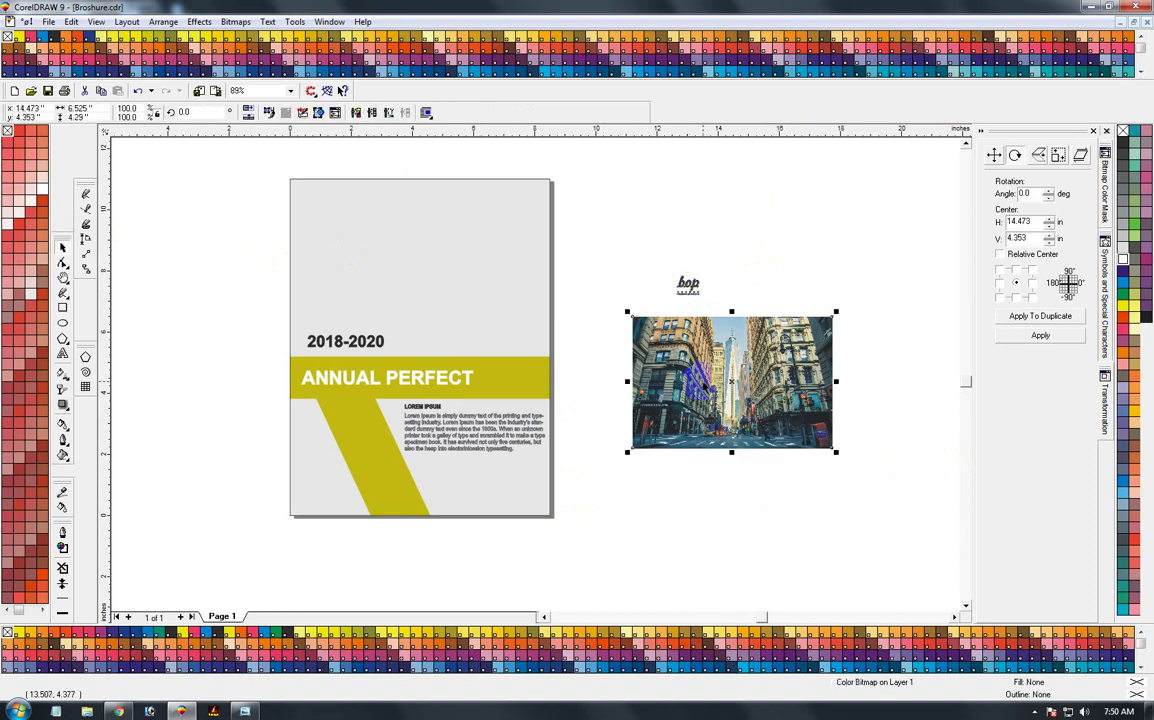
drag(660, 257, 720, 324)
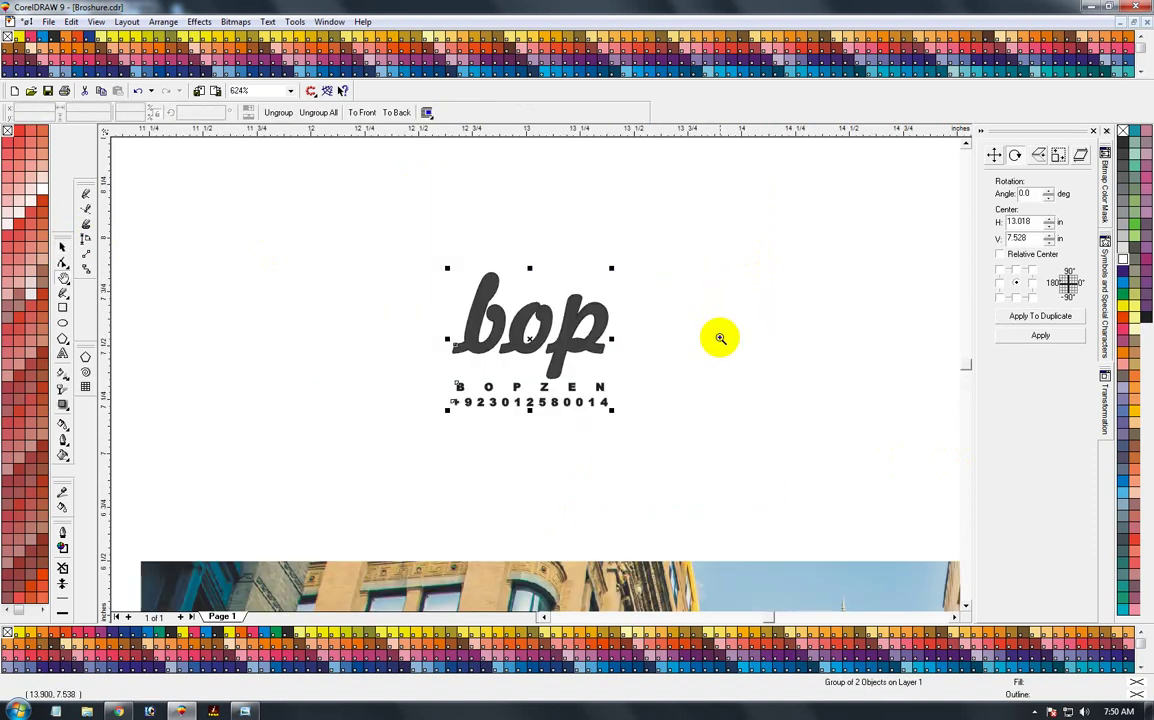
right_click(522, 325)
key(space)
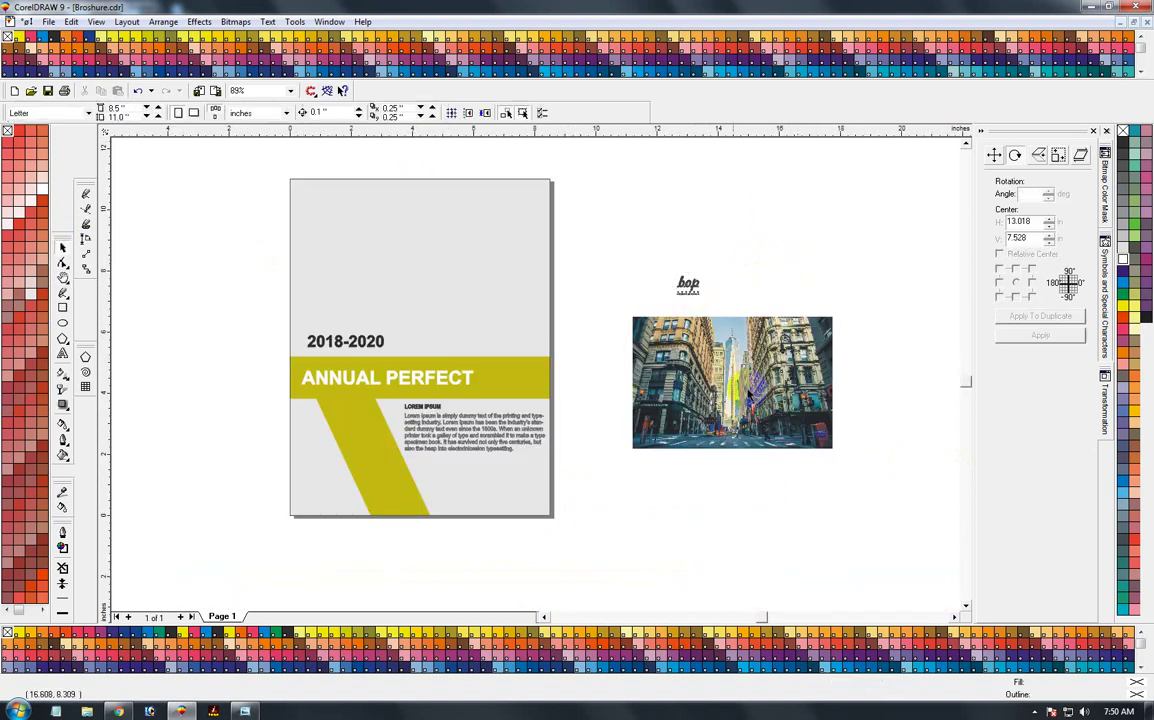
click(718, 425)
Open the cover frame's clipped contents for editing and zoom to the page and photo
click(490, 268)
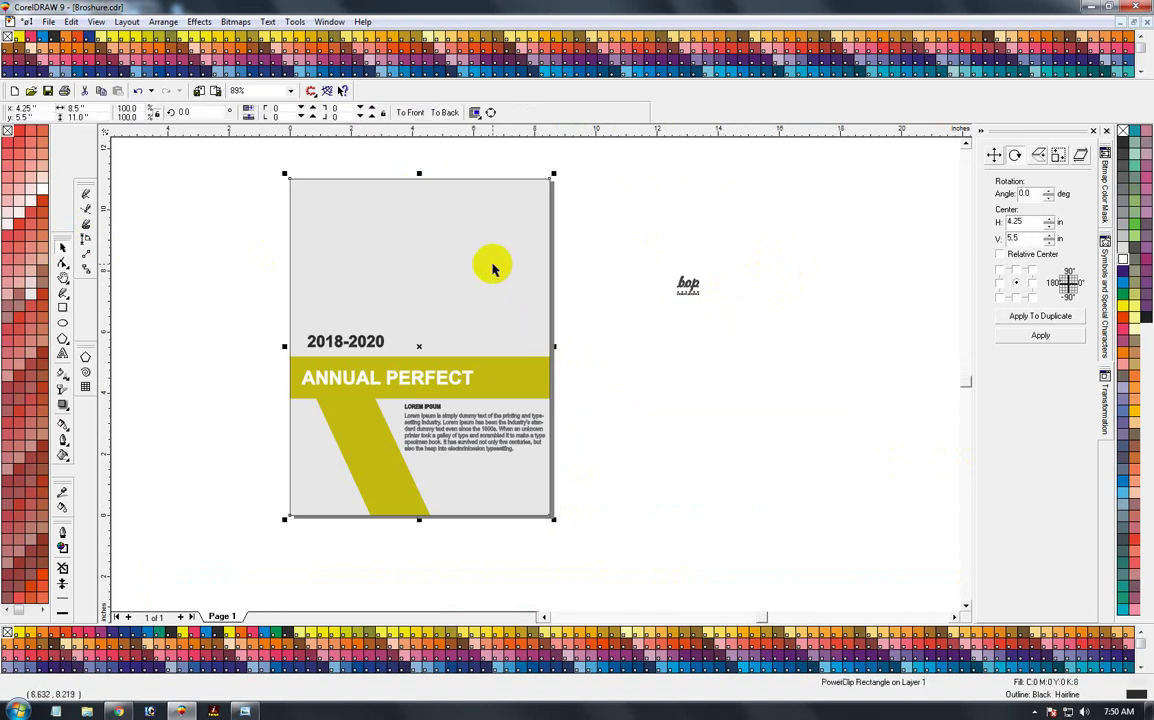
ctrl+click(495, 268)
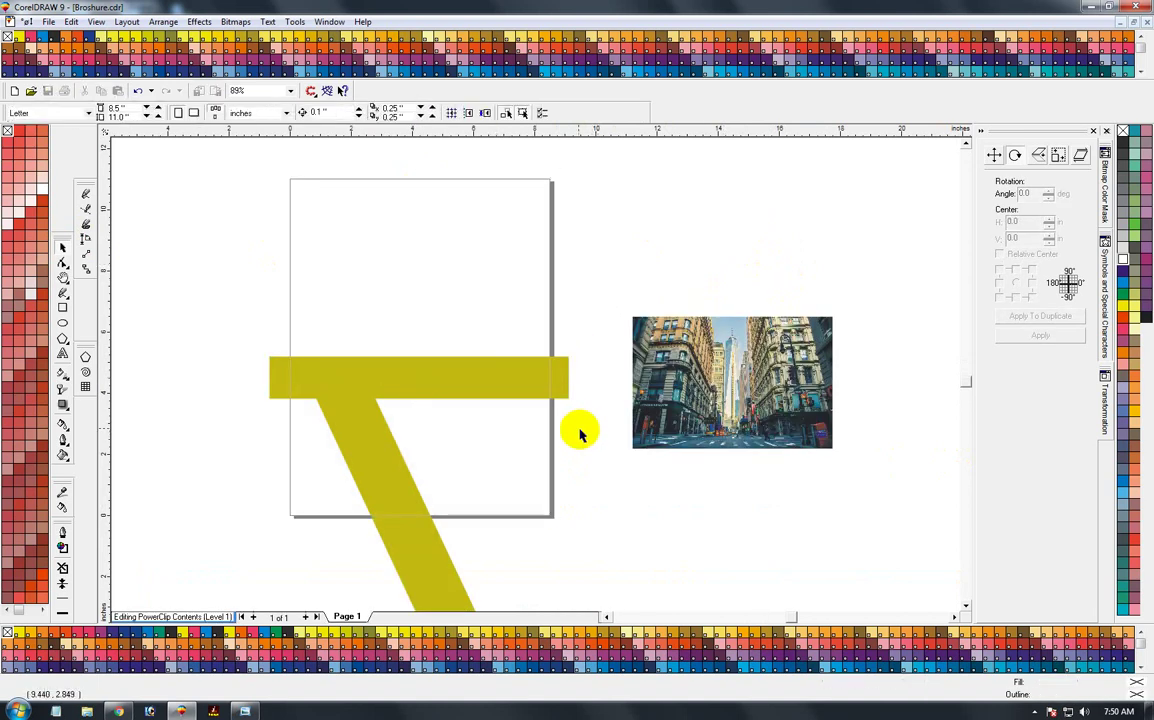
key(F3)
mouse_move(433, 198)
mouse_down()
mouse_move(716, 330)
mouse_move(700, 333)
mouse_up()
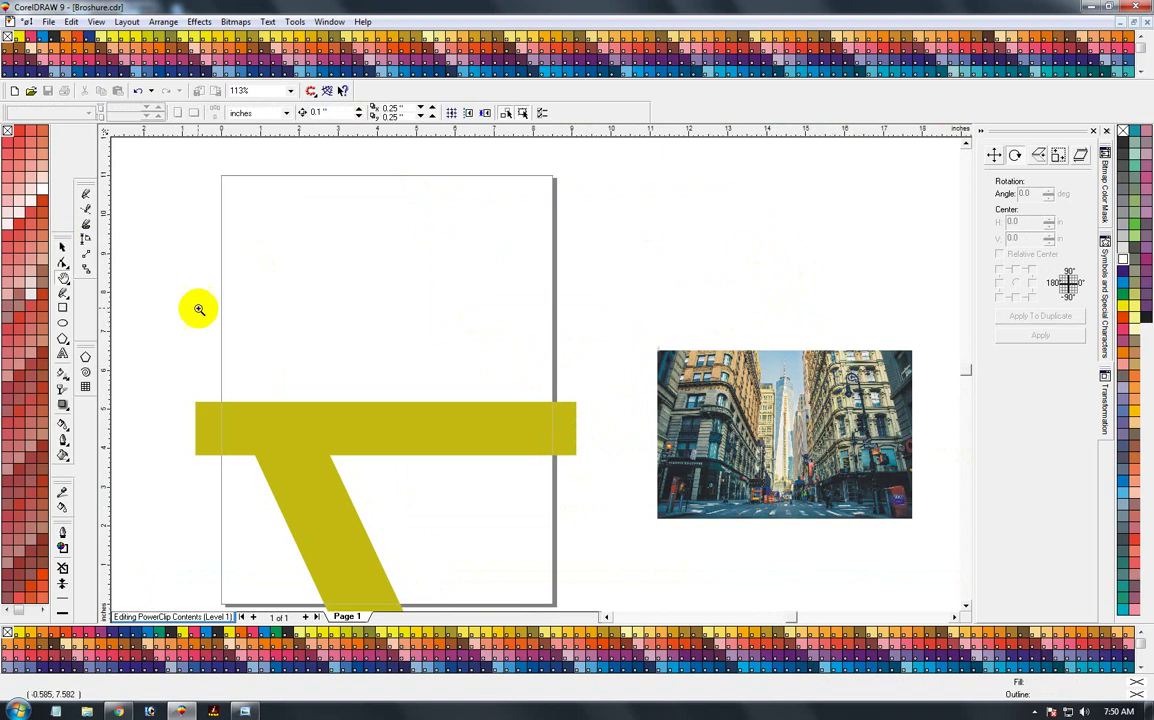
Draw a tall narrow rectangle above the yellow bar and slant its top to the left
click(62, 307)
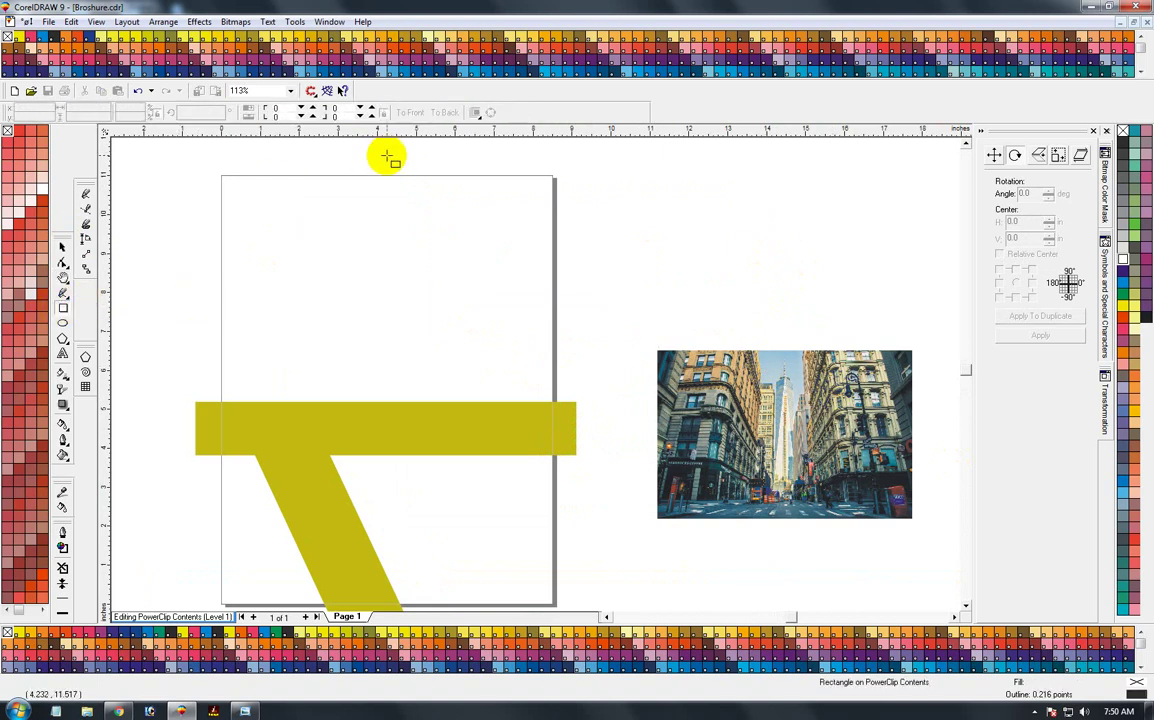
drag(386, 155, 464, 421)
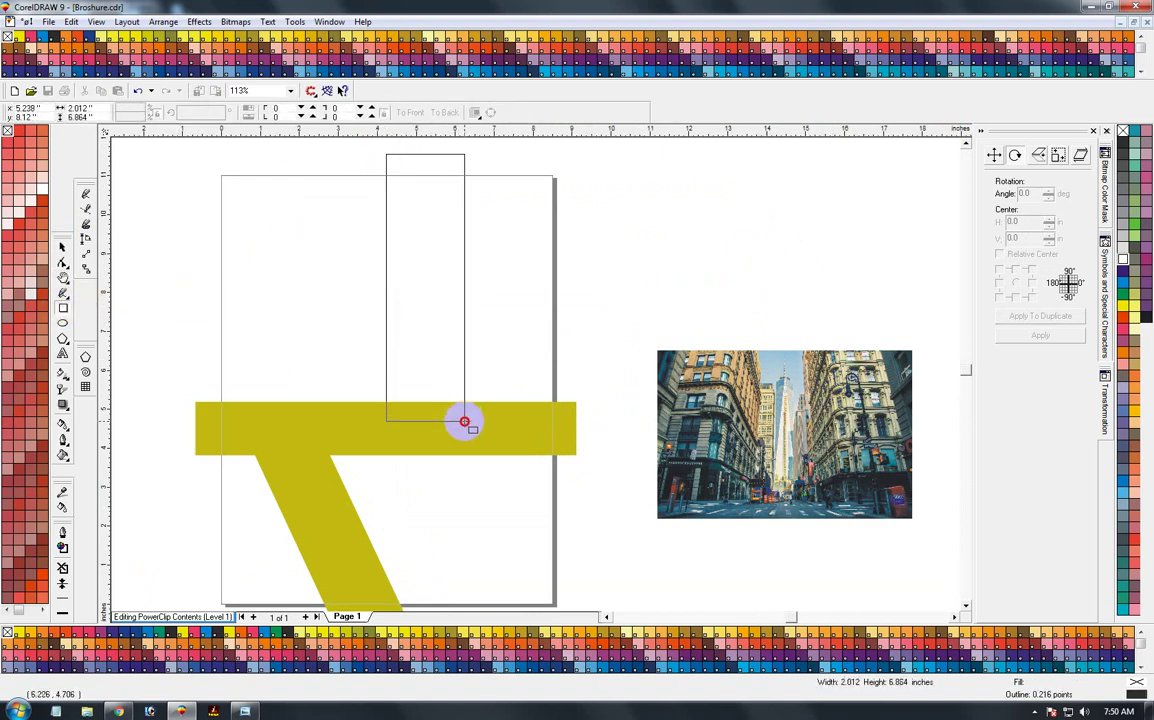
click(420, 286)
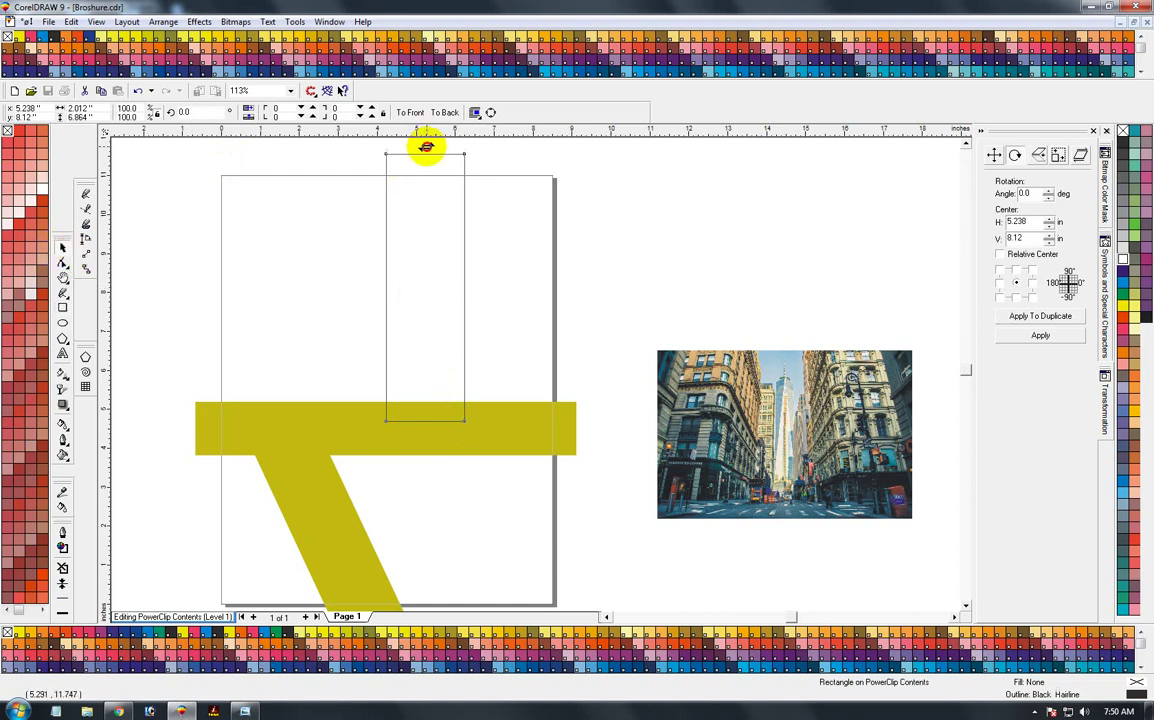
drag(426, 147, 372, 150)
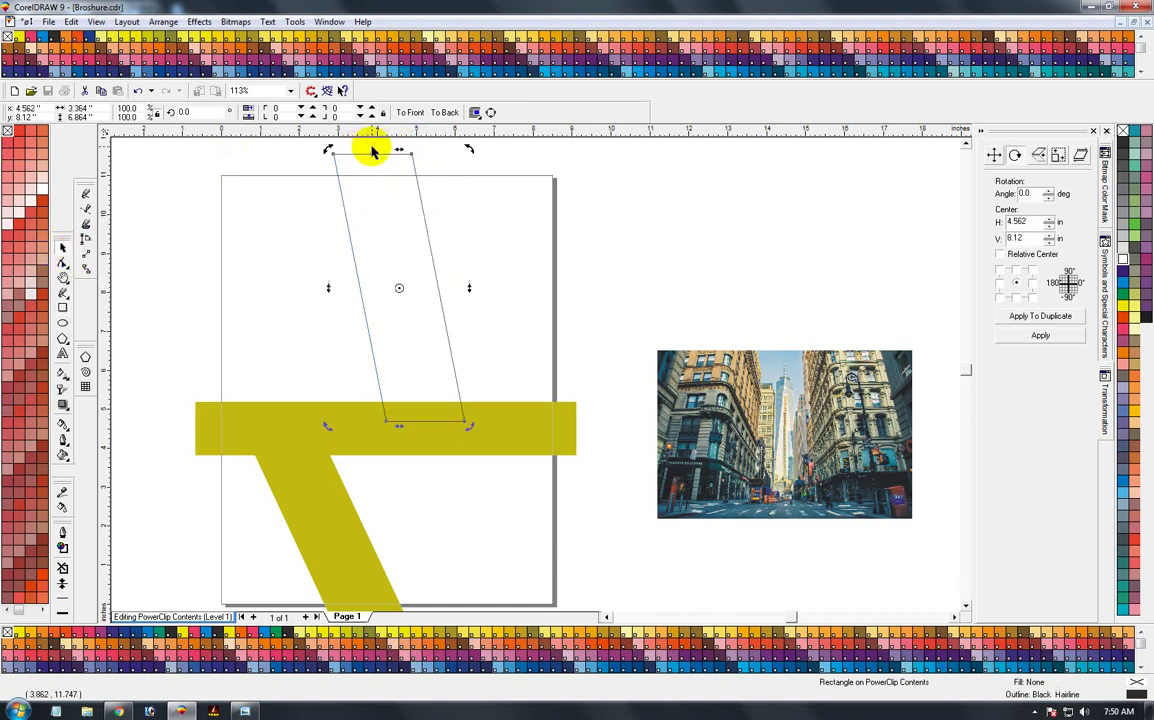
ctrl+click(620, 228)
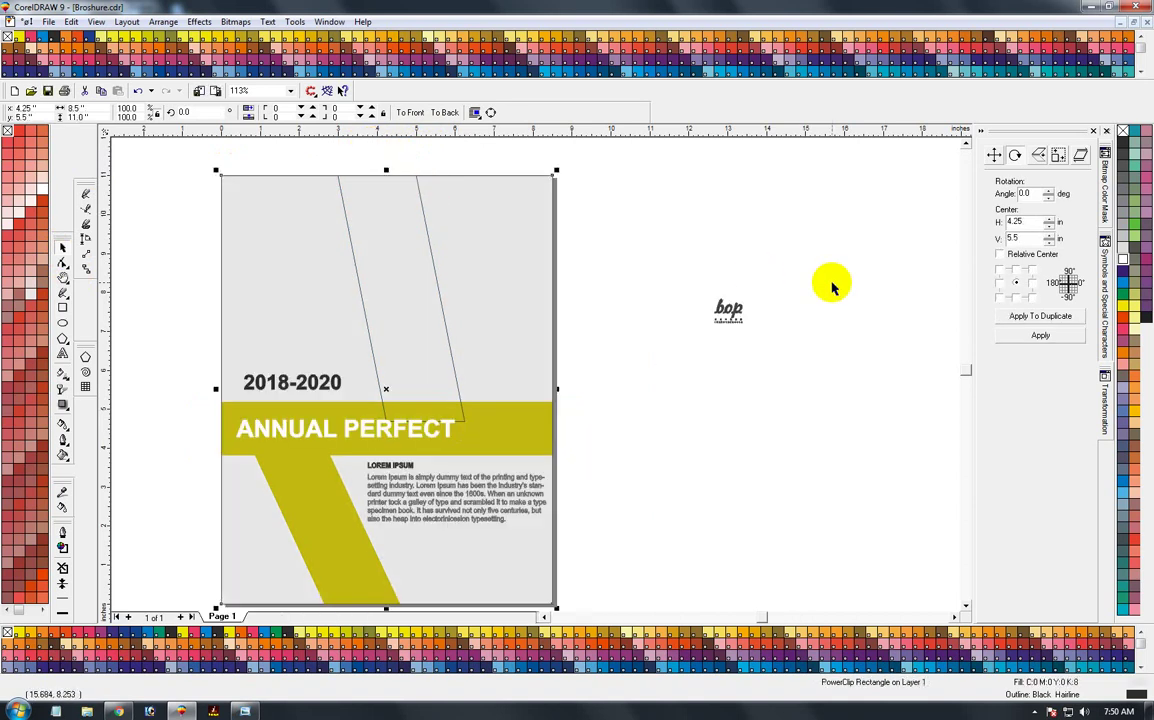
Skew the parallelogram's bottom edge right to widen it, then select it and the city photo
ctrl+click(475, 280)
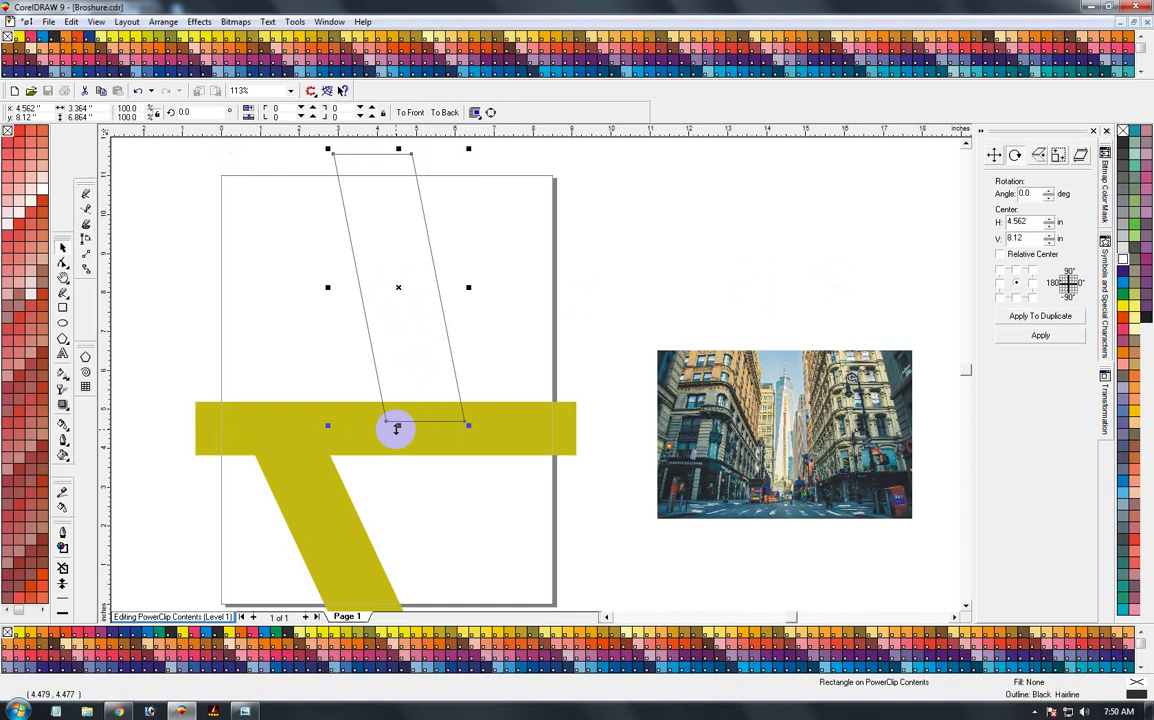
drag(399, 424, 430, 432)
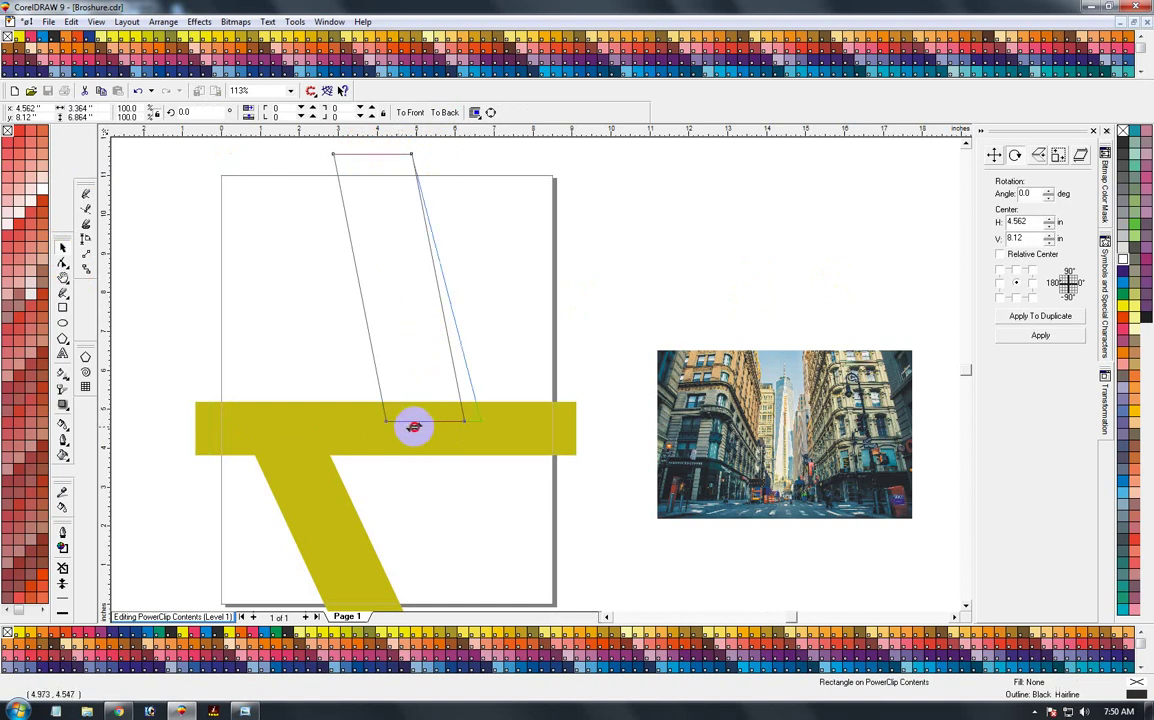
ctrl+click(430, 432)
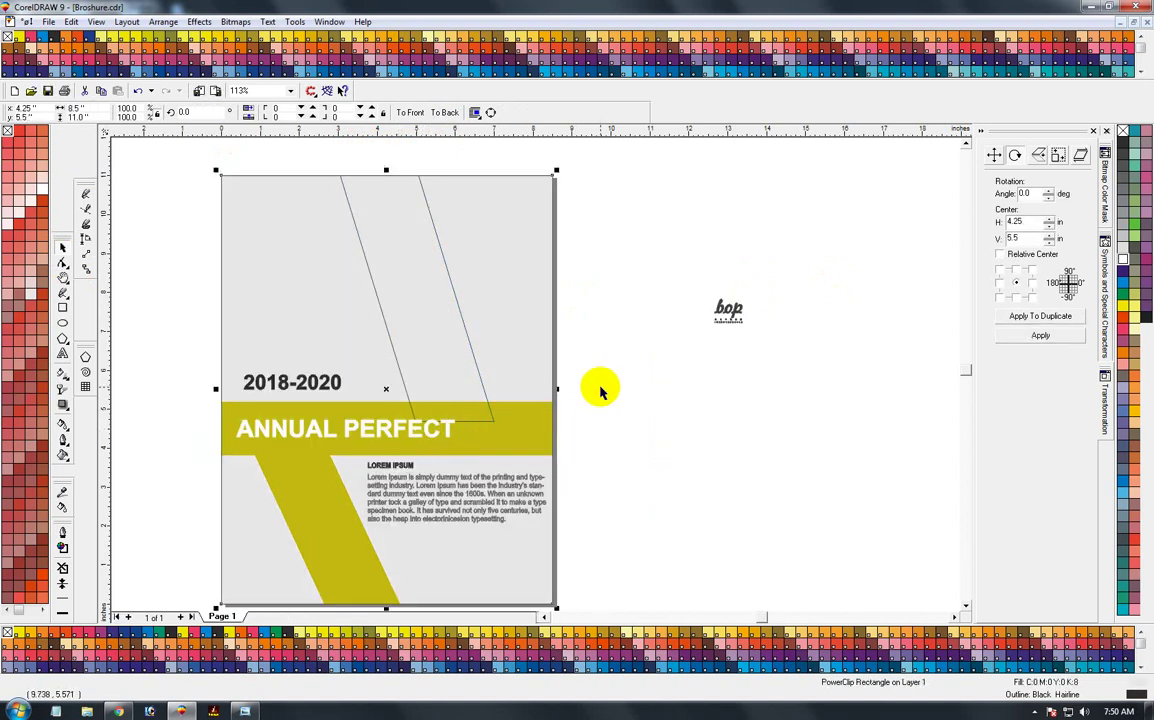
ctrl+click(416, 335)
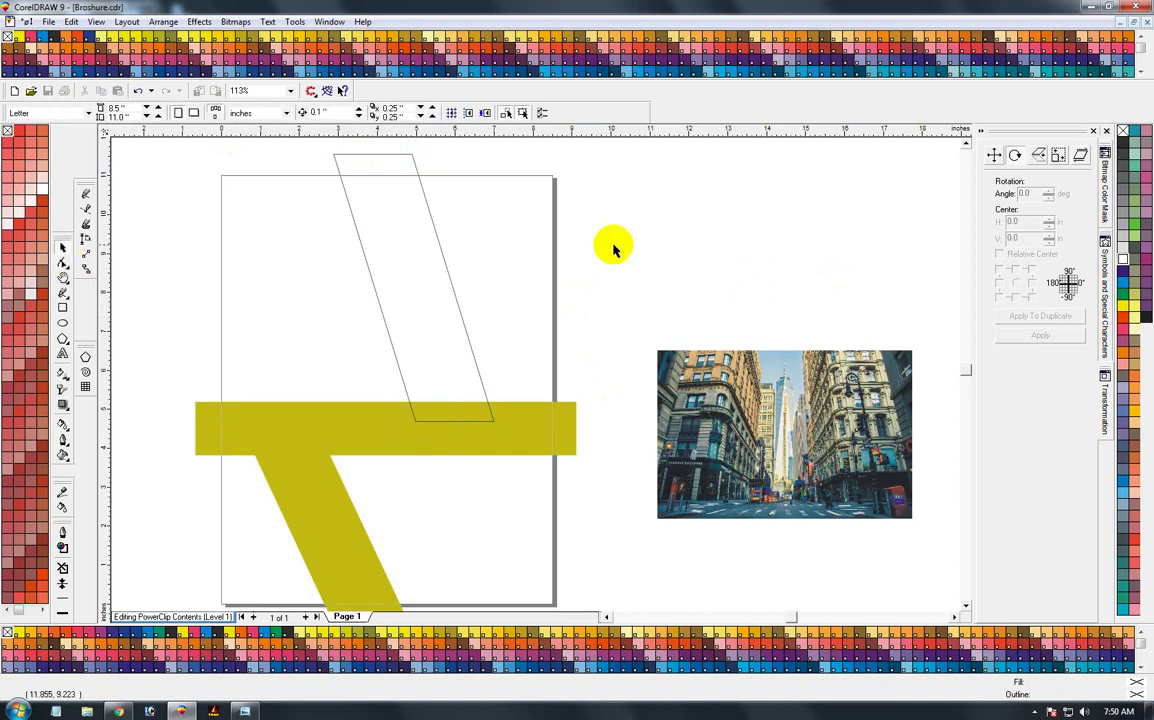
click(364, 260)
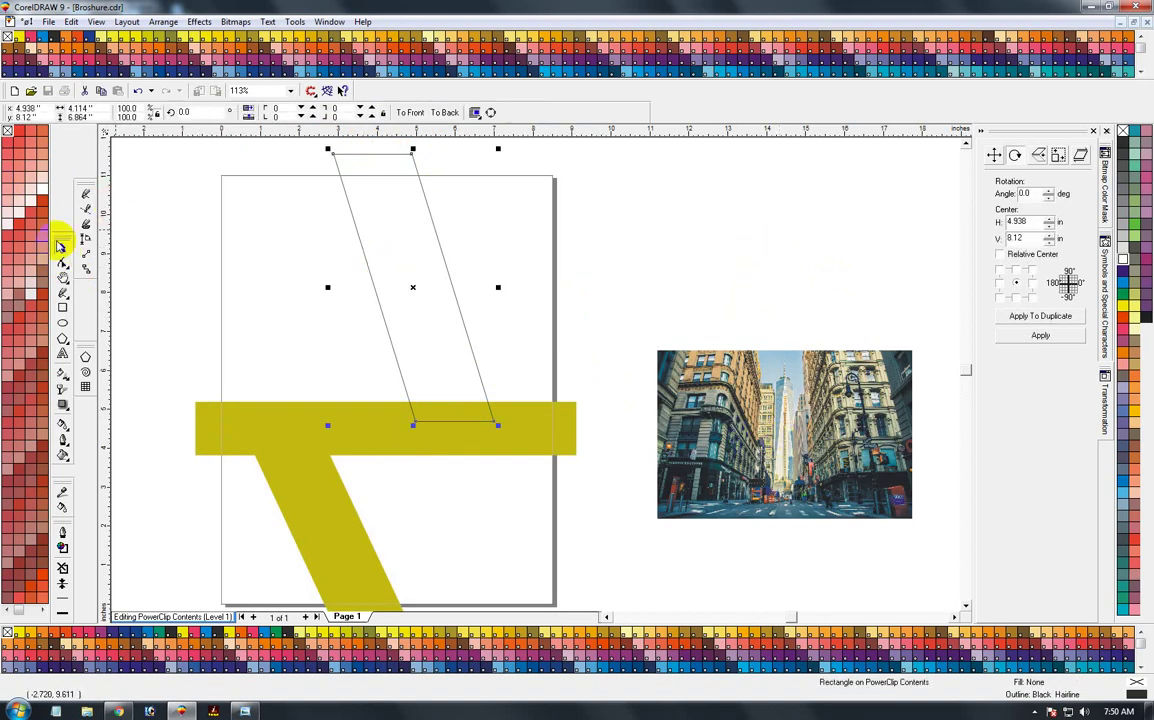
click(774, 400)
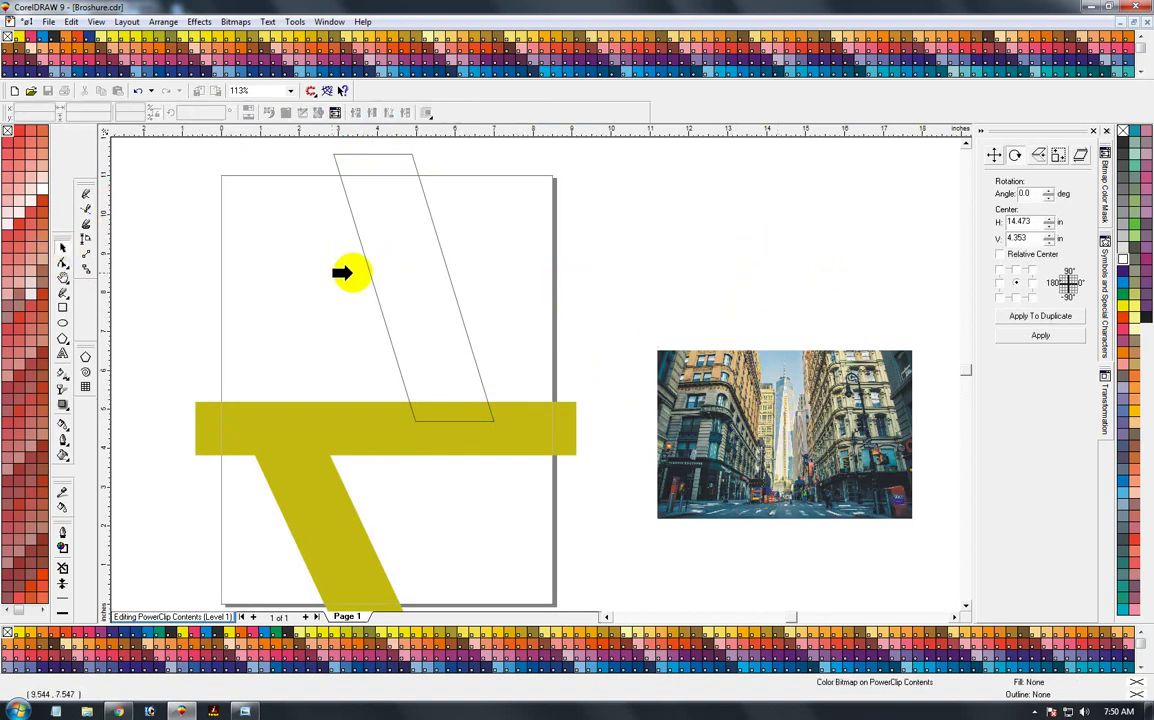
Place the city photo inside the slanted parallelogram frame as a PowerClip
click(424, 311)
click(629, 389)
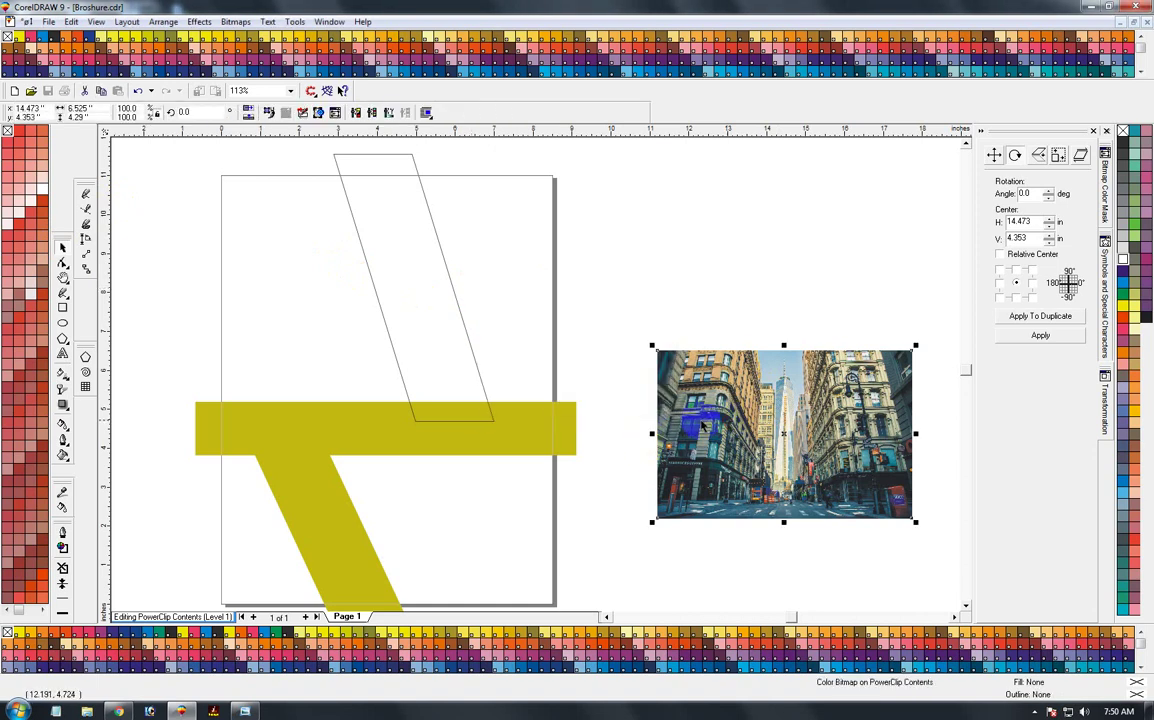
click(412, 276)
ctrl+click(407, 276)
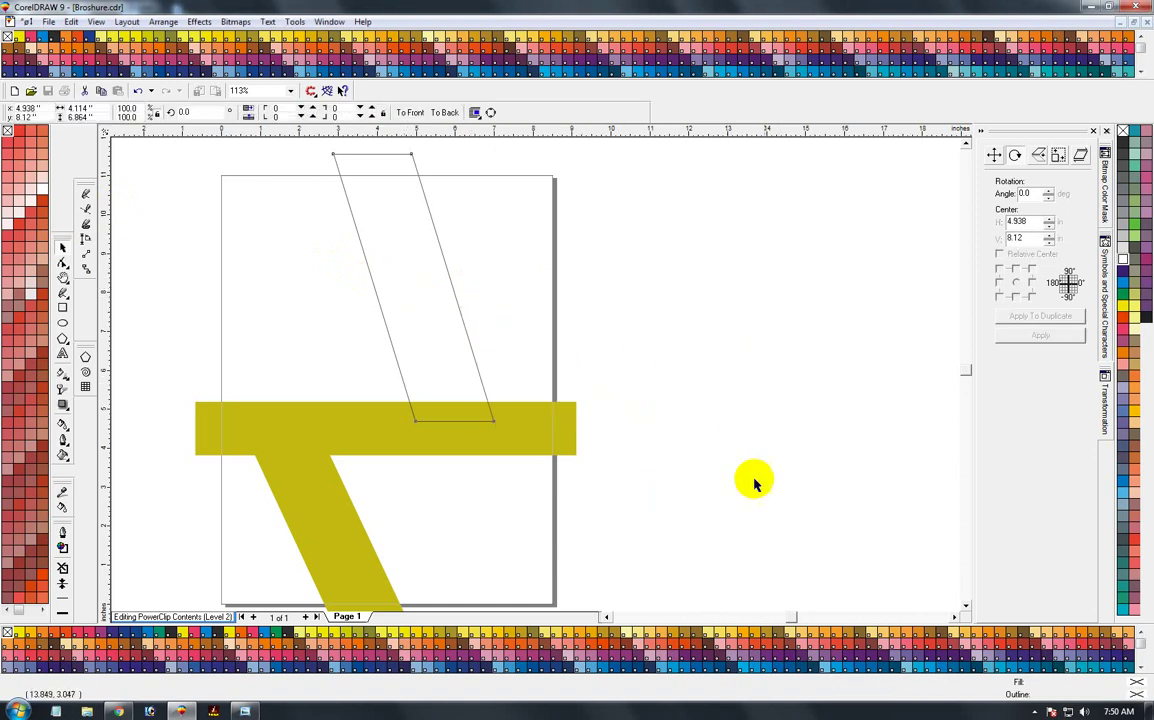
Enlarge and shift the photo inside the frame so the buildings show, then finish editing
drag(797, 490, 515, 401)
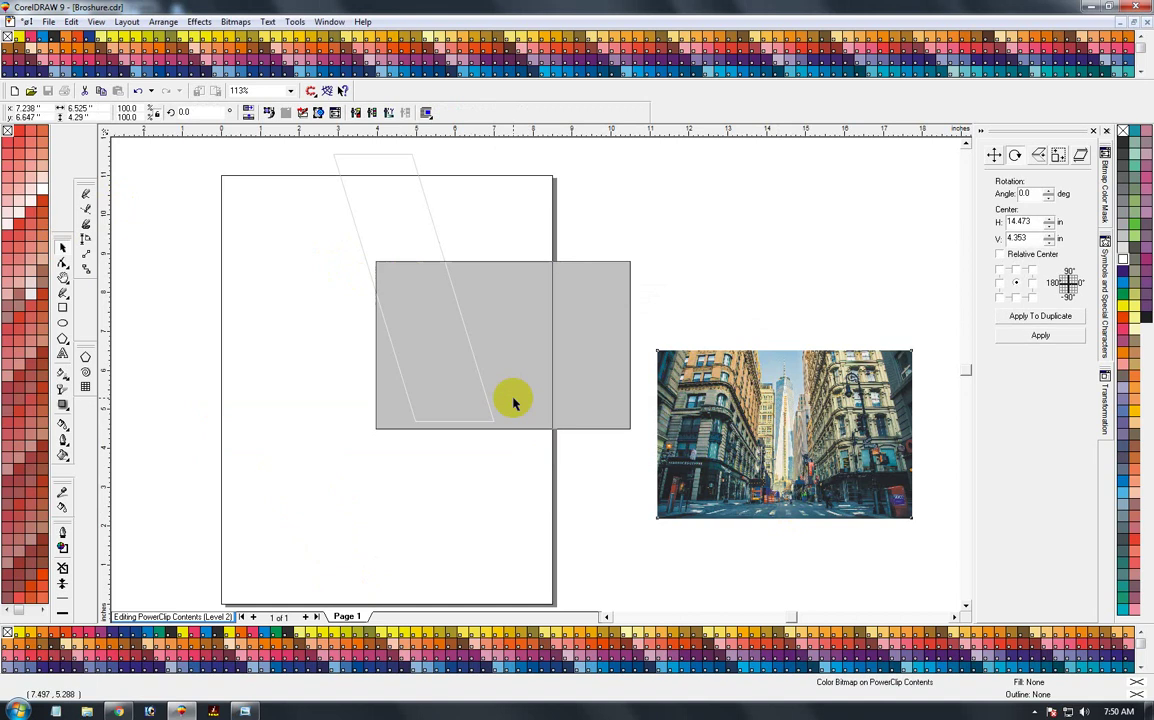
drag(372, 257, 203, 147)
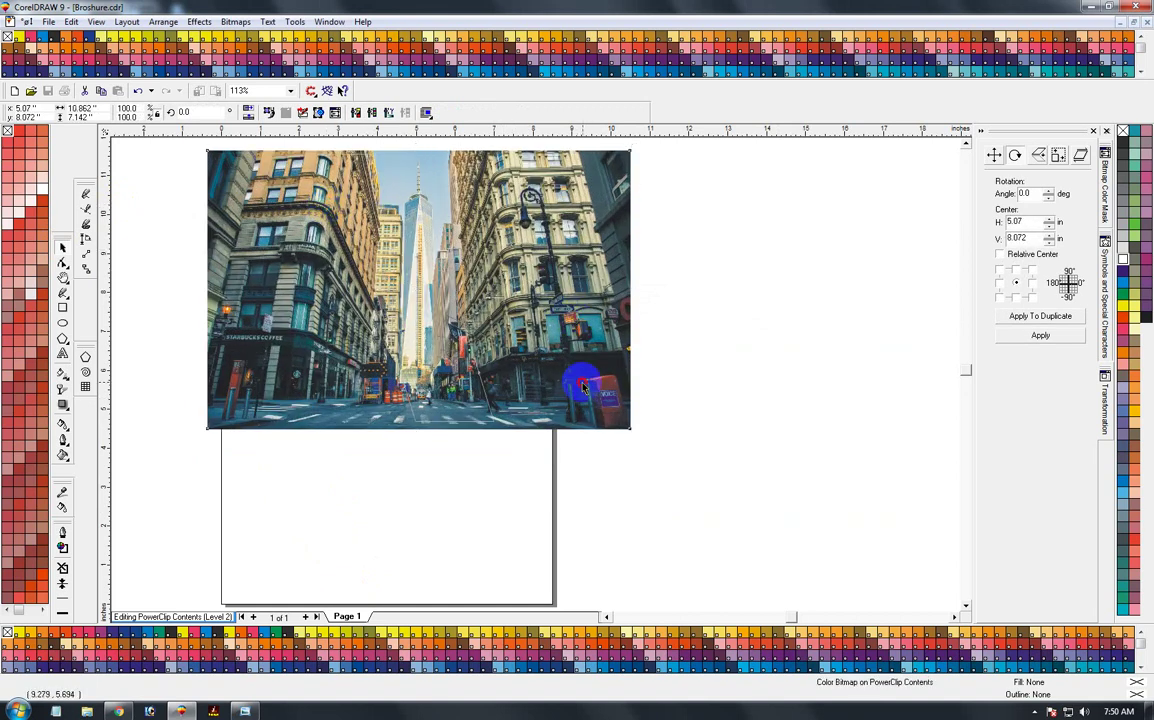
drag(583, 388, 553, 396)
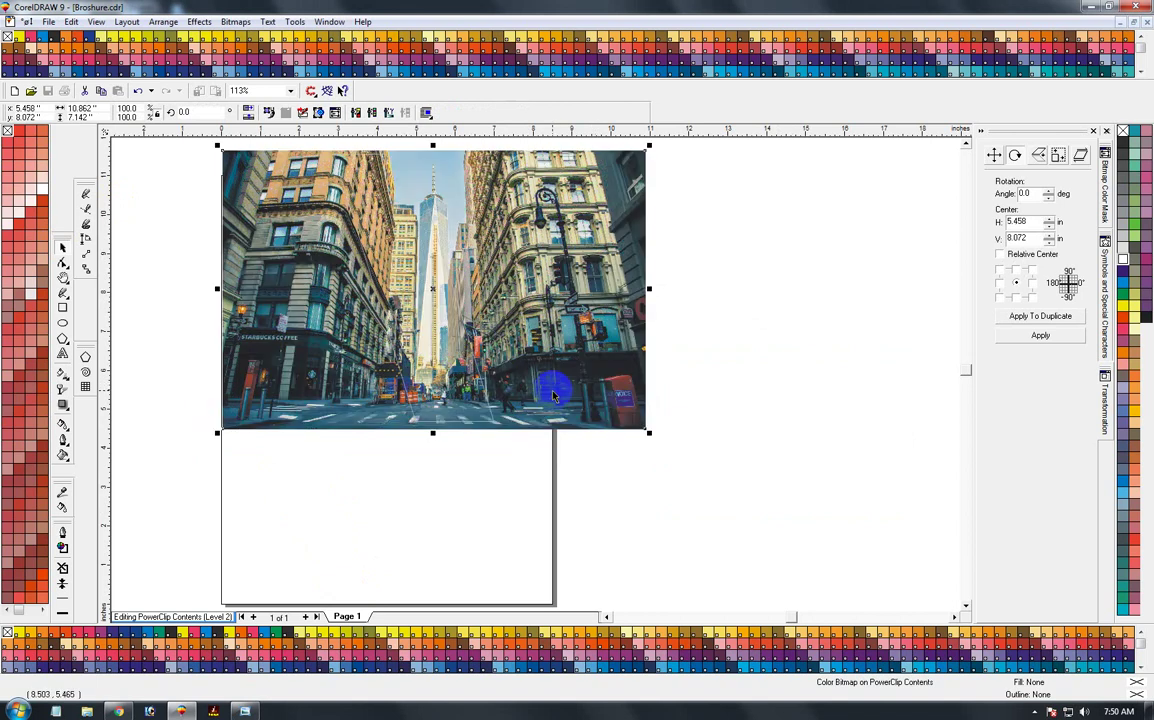
key(Right)
key(Right)
key(Right)
key(Right)
key(Right)
key(Right)
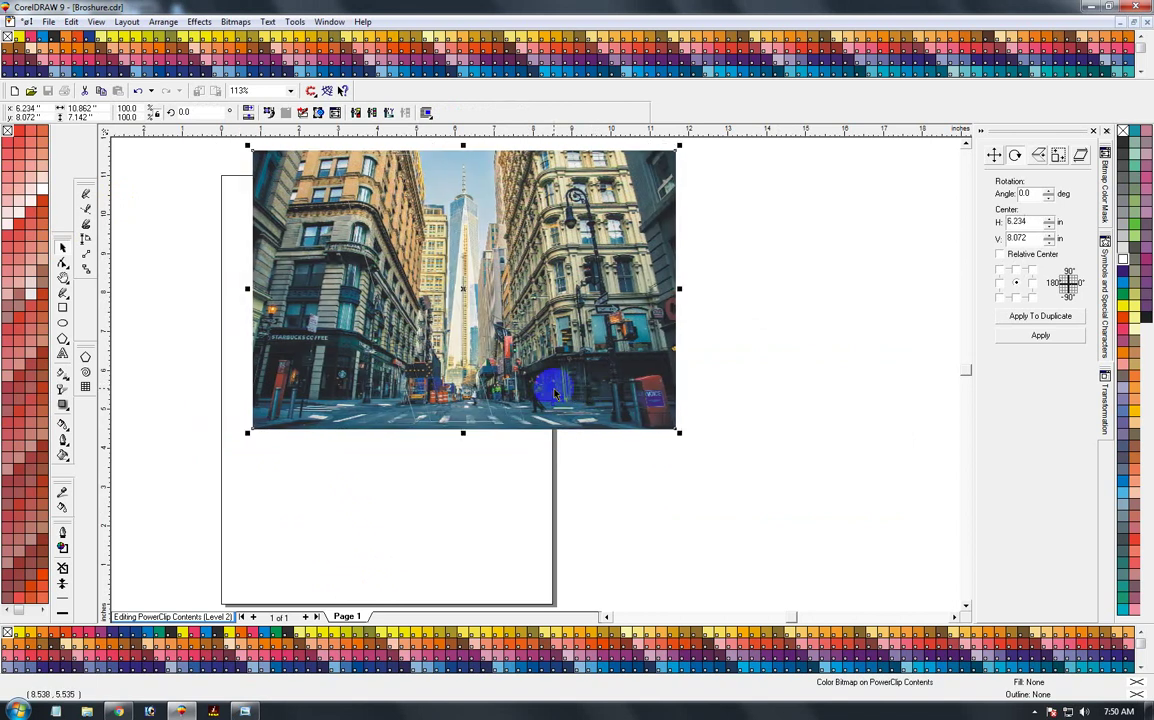
ctrl+click(556, 392)
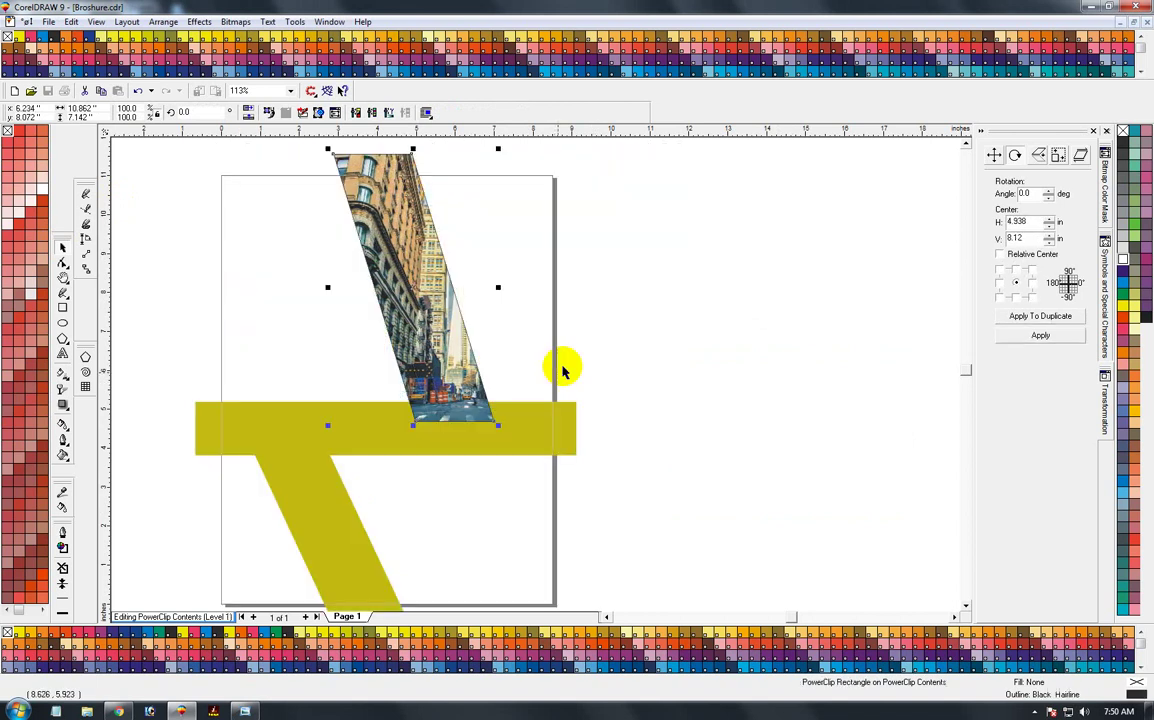
click(566, 380)
click(476, 370)
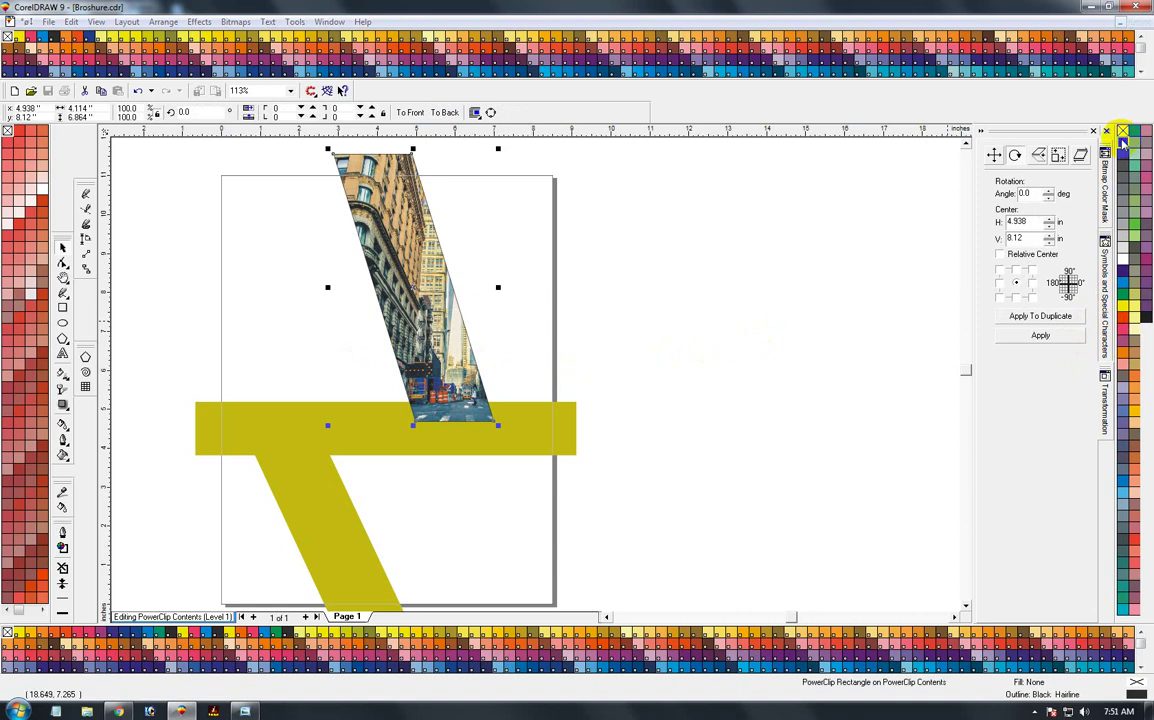
Give the parallelogram a 20 pt outline with round corners and caps, behind fill, scaled with image
key(F12)
text(10)
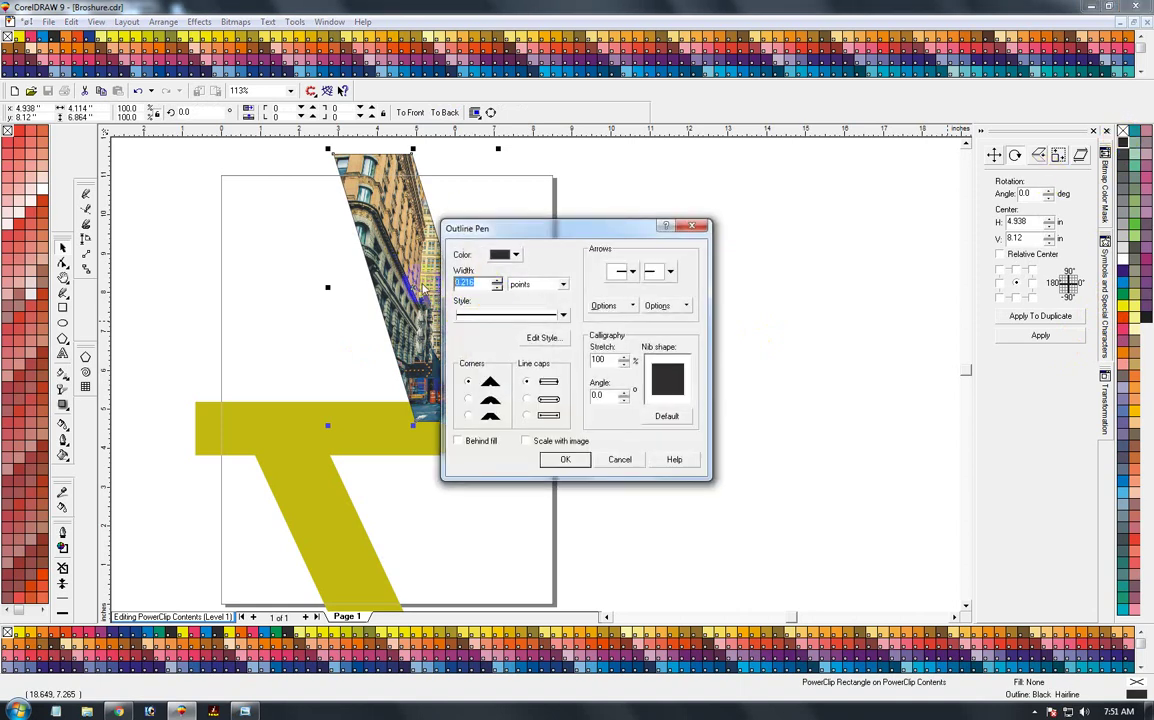
click(467, 399)
click(527, 399)
click(458, 441)
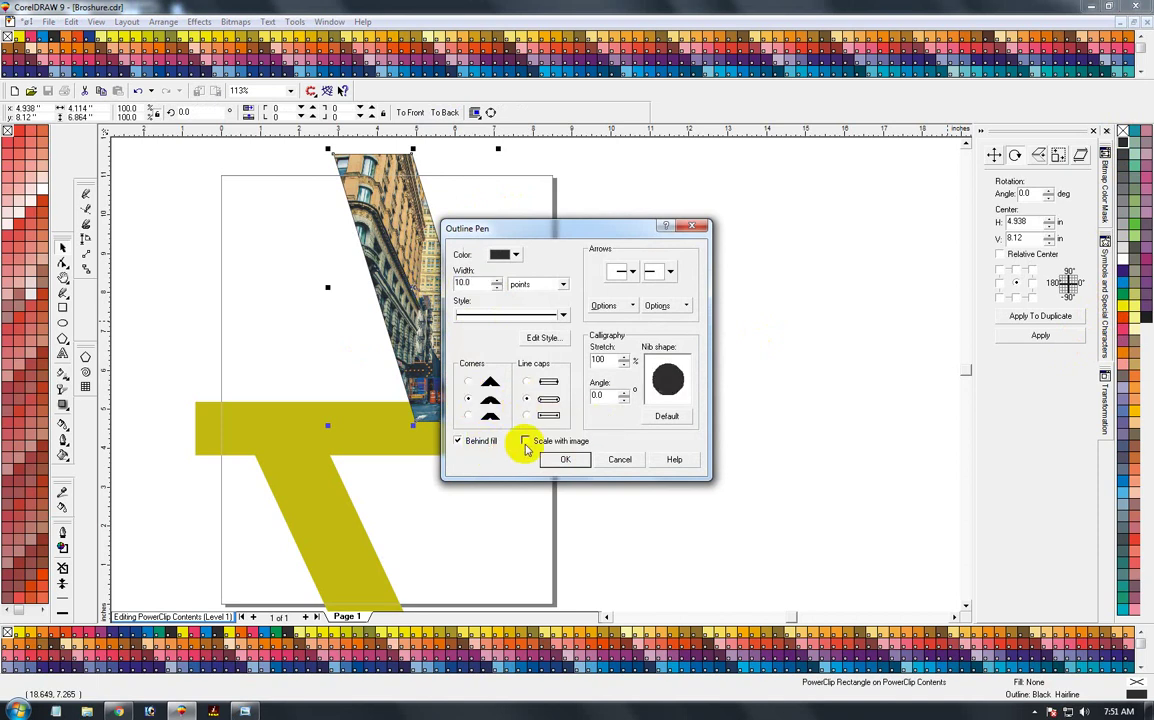
click(526, 441)
click(577, 460)
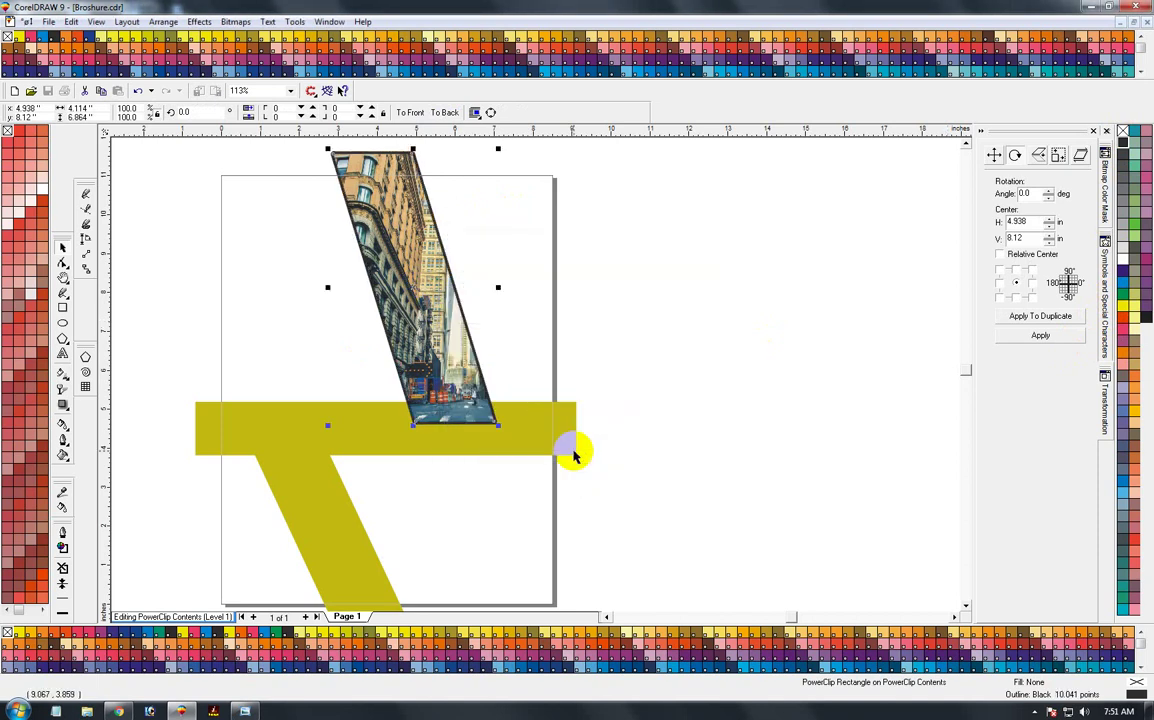
key(F12)
text(20)
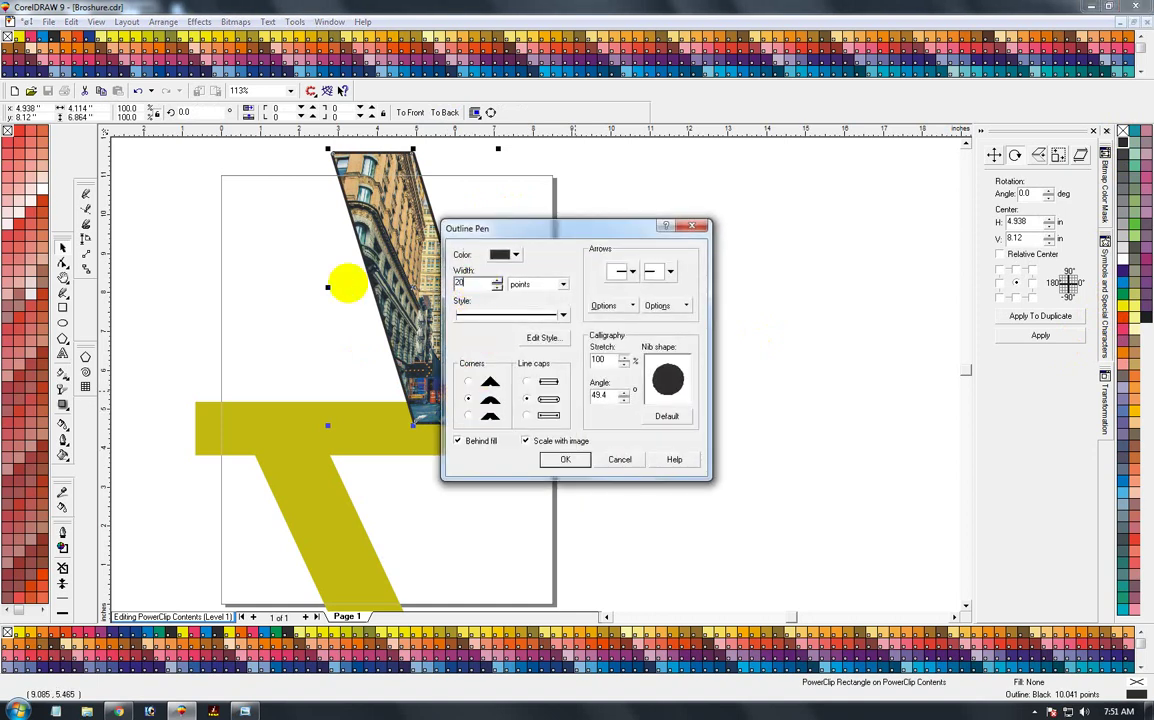
key(Return)
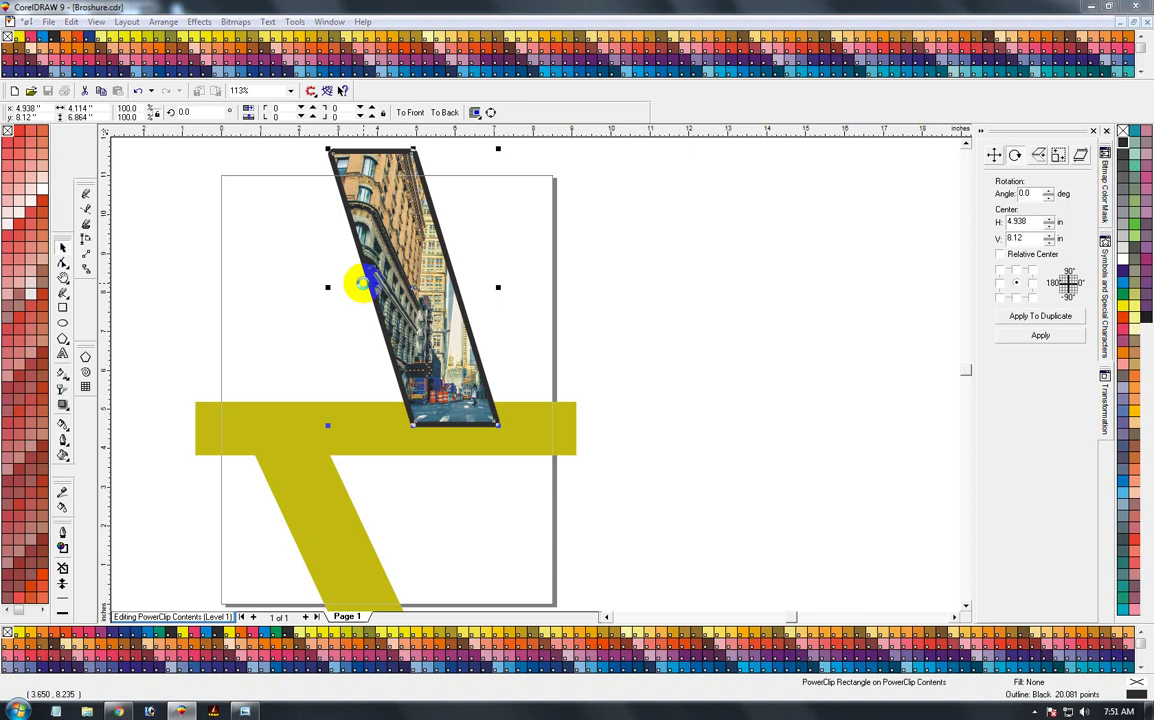
Colour the border C:20 M:20 Y:100 K:0 to match the yellow bars
key(F12)
click(519, 258)
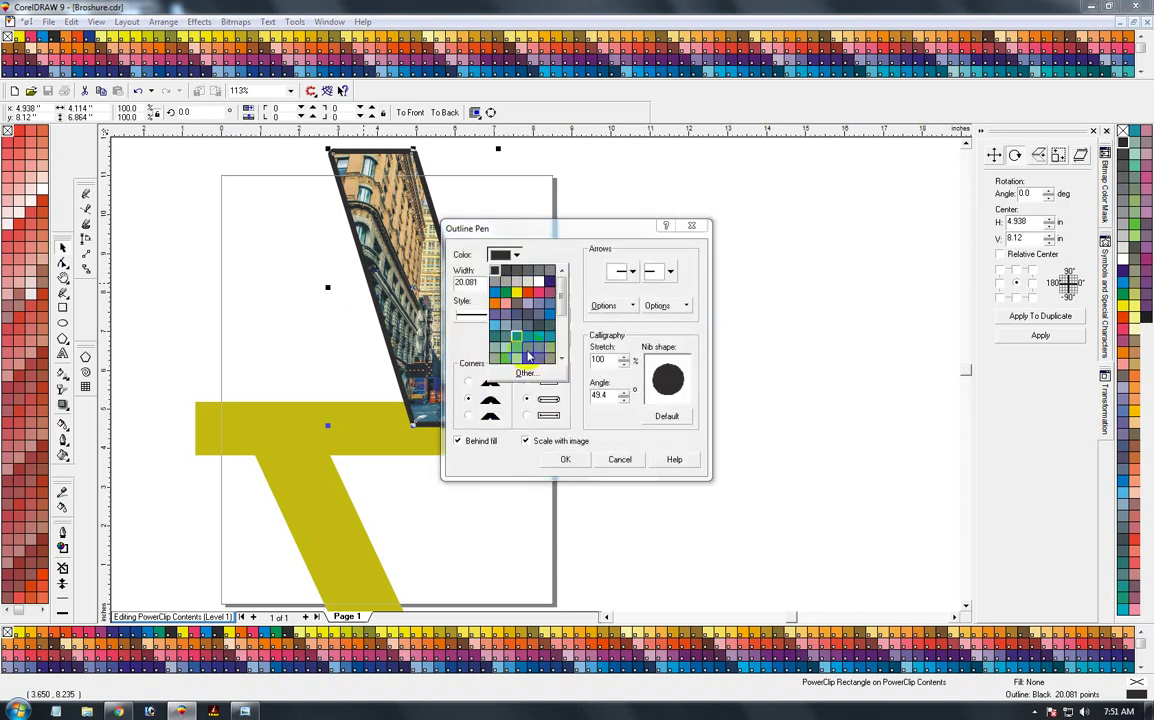
click(535, 378)
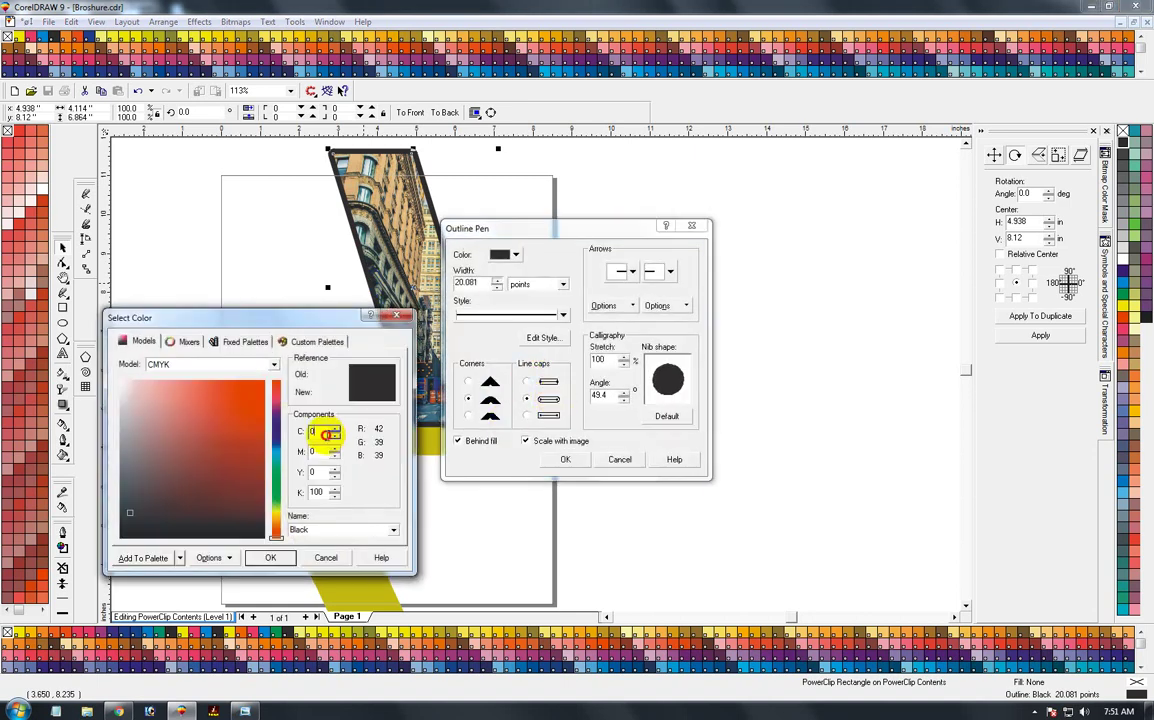
text(20)
key(Tab)
text(2)
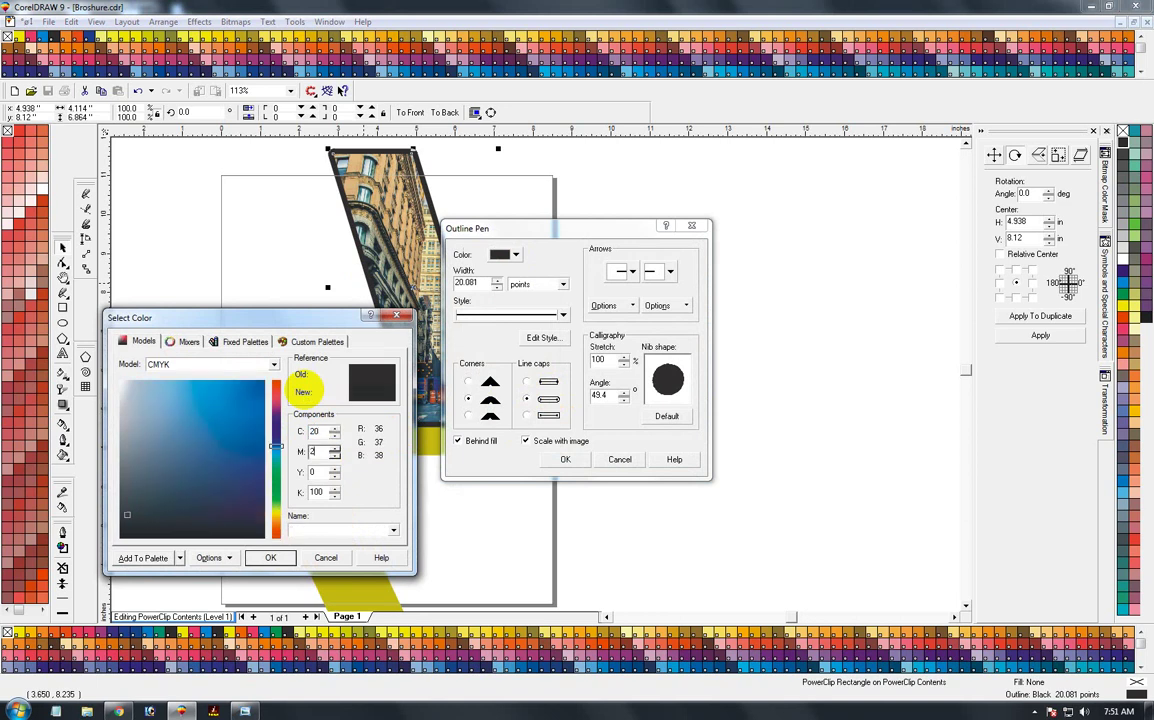
key(Tab)
text(1)
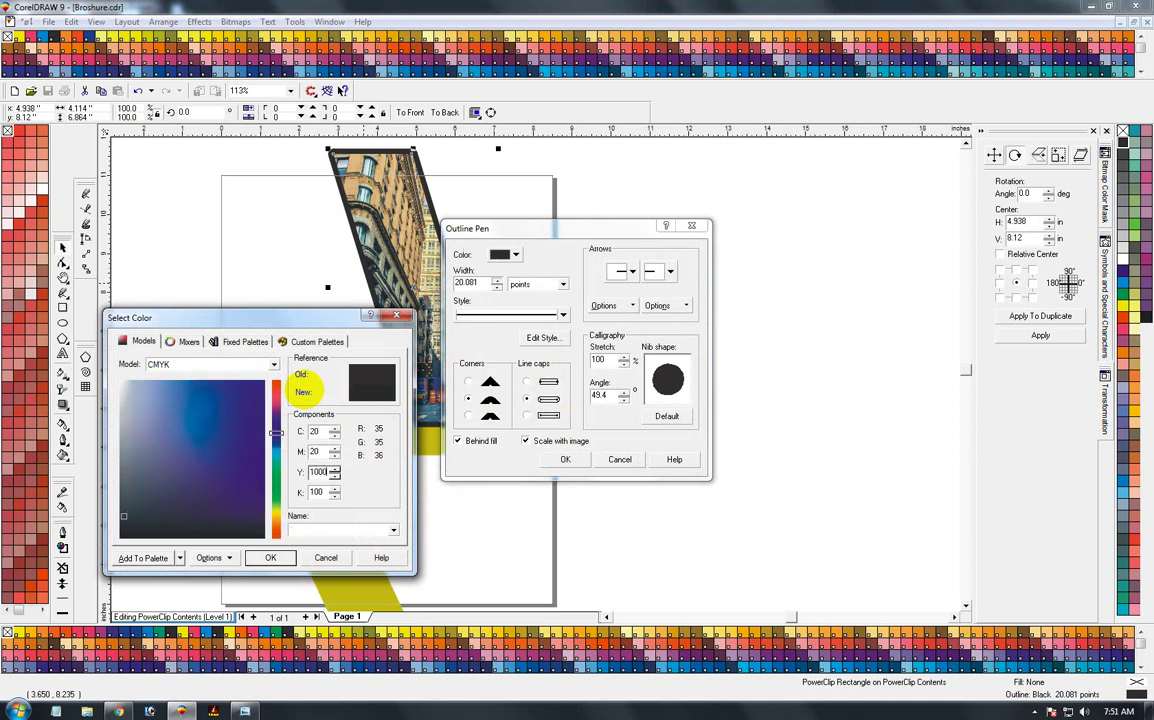
key(Tab)
text(0)
key(Return)
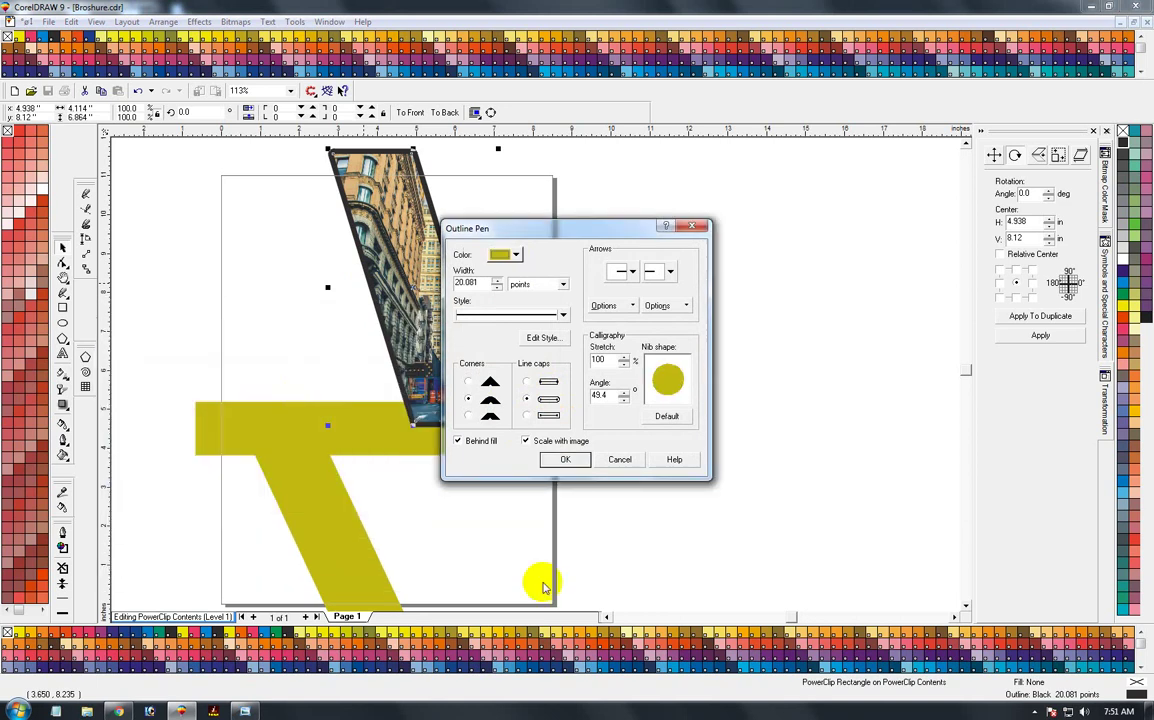
click(570, 458)
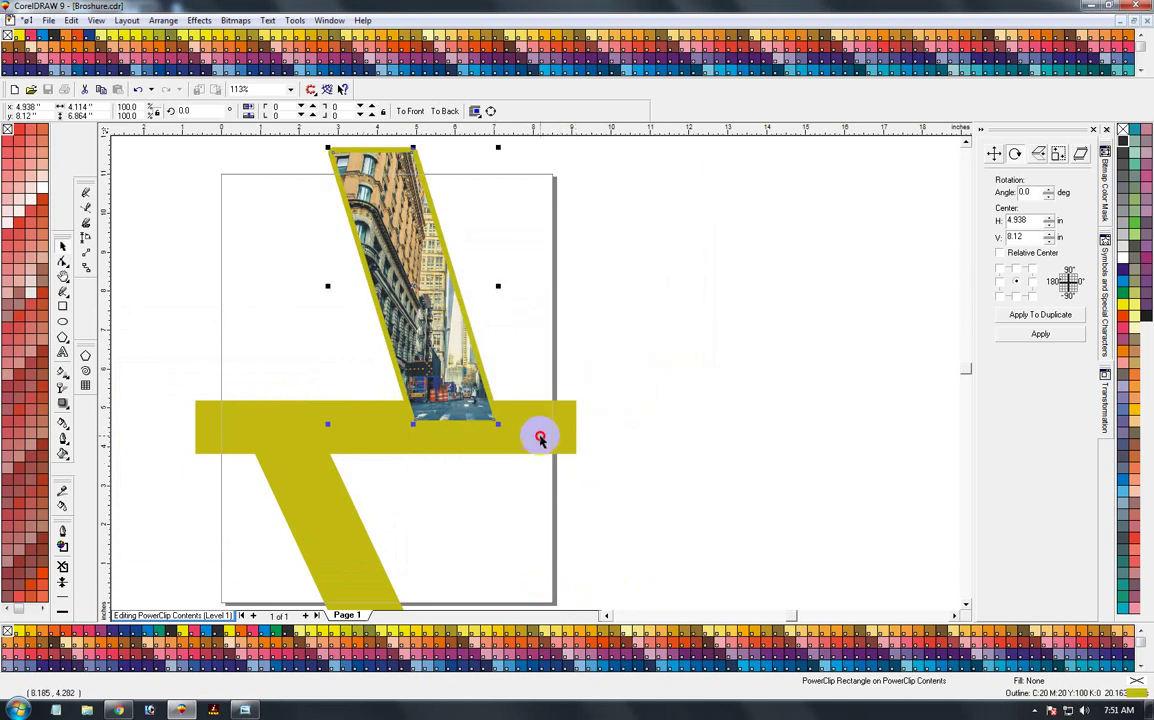
click(540, 440)
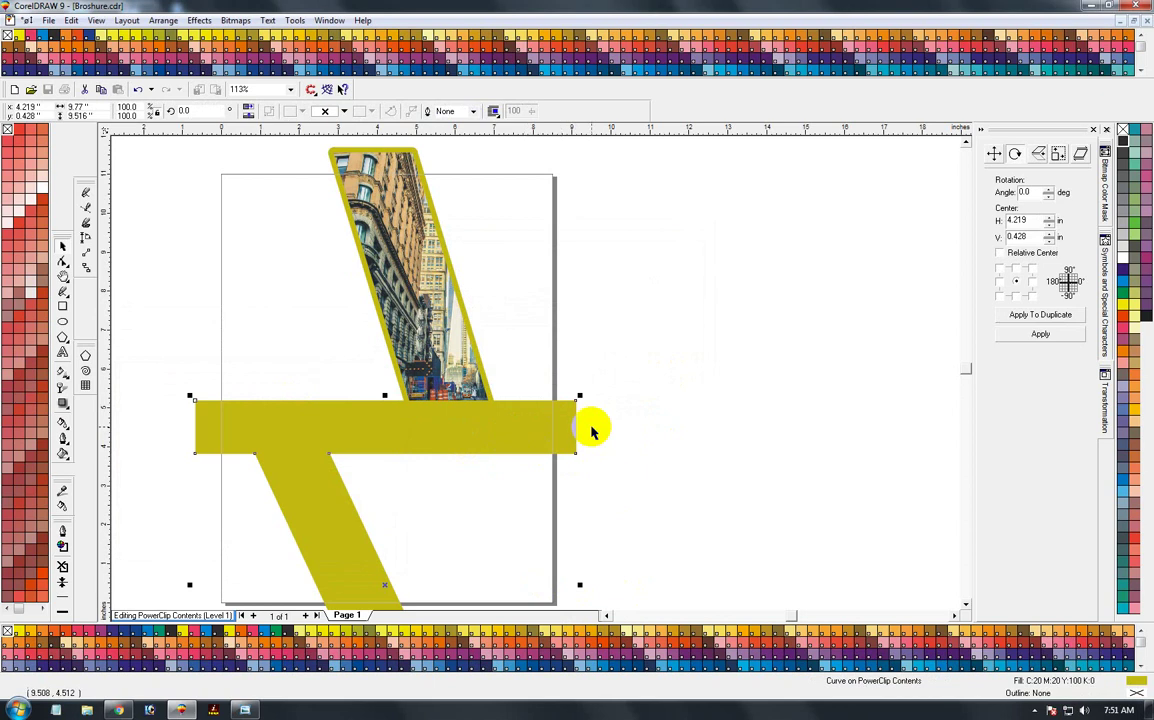
Finish editing the PowerClip contents and zoom in on the cover and the bop logo
key(F3)
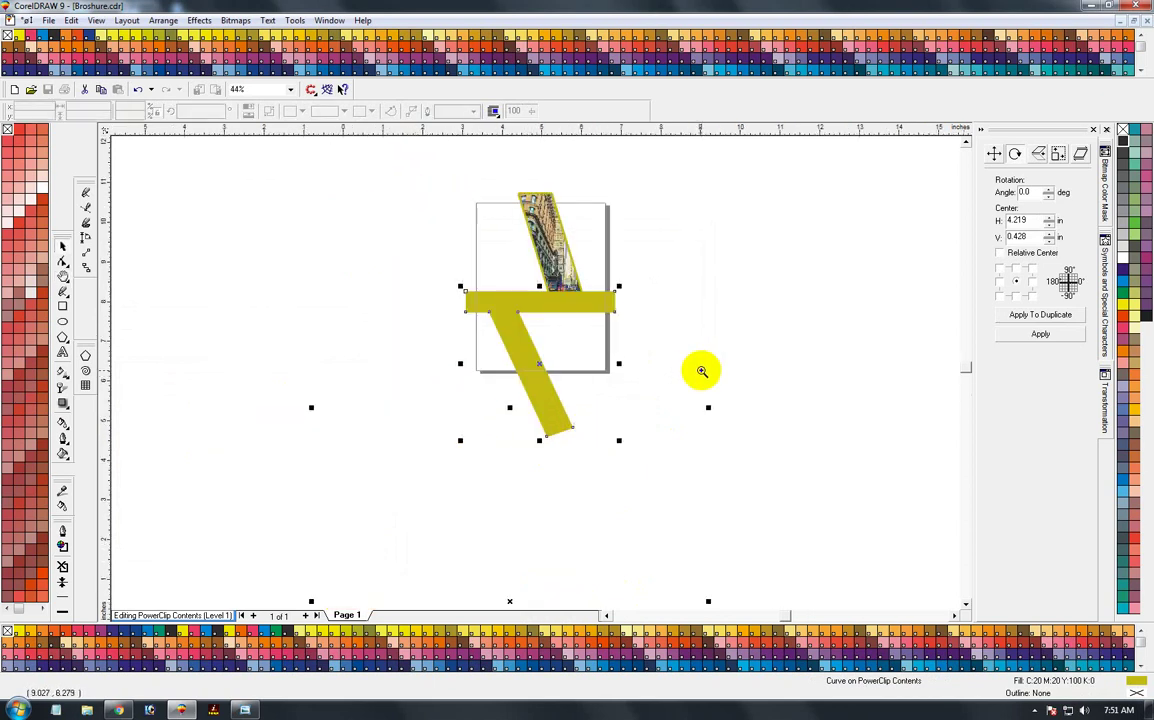
click(697, 375)
key(F3)
ctrl+click(698, 375)
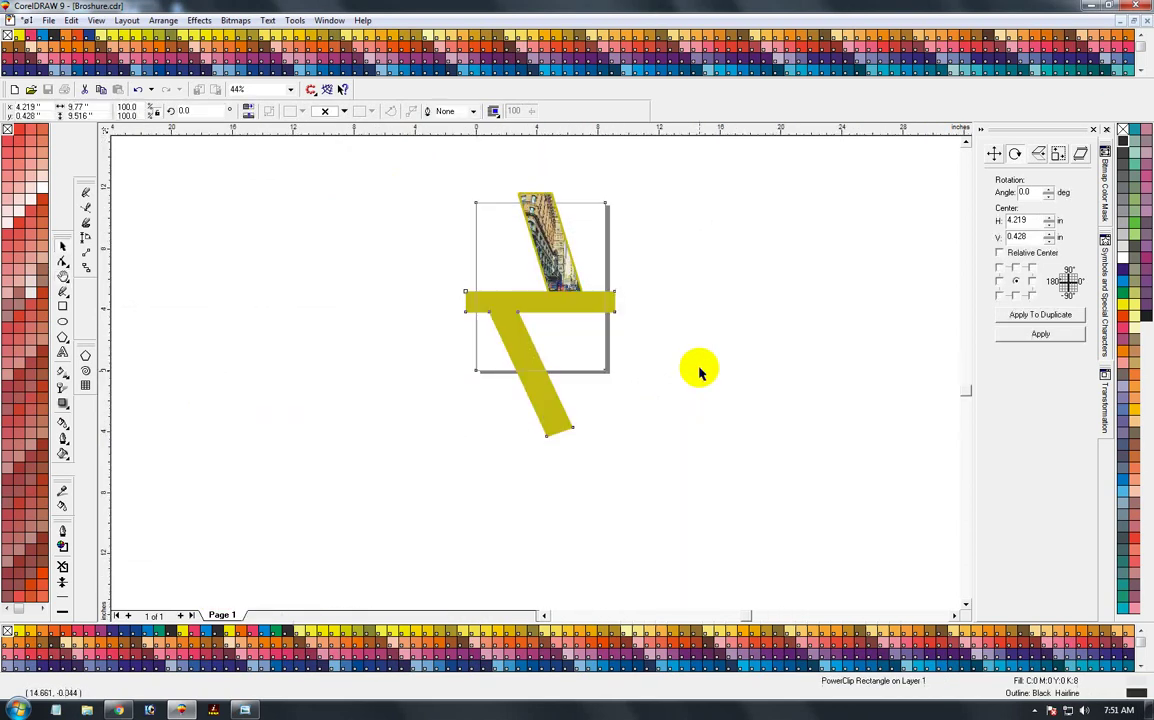
key(Escape)
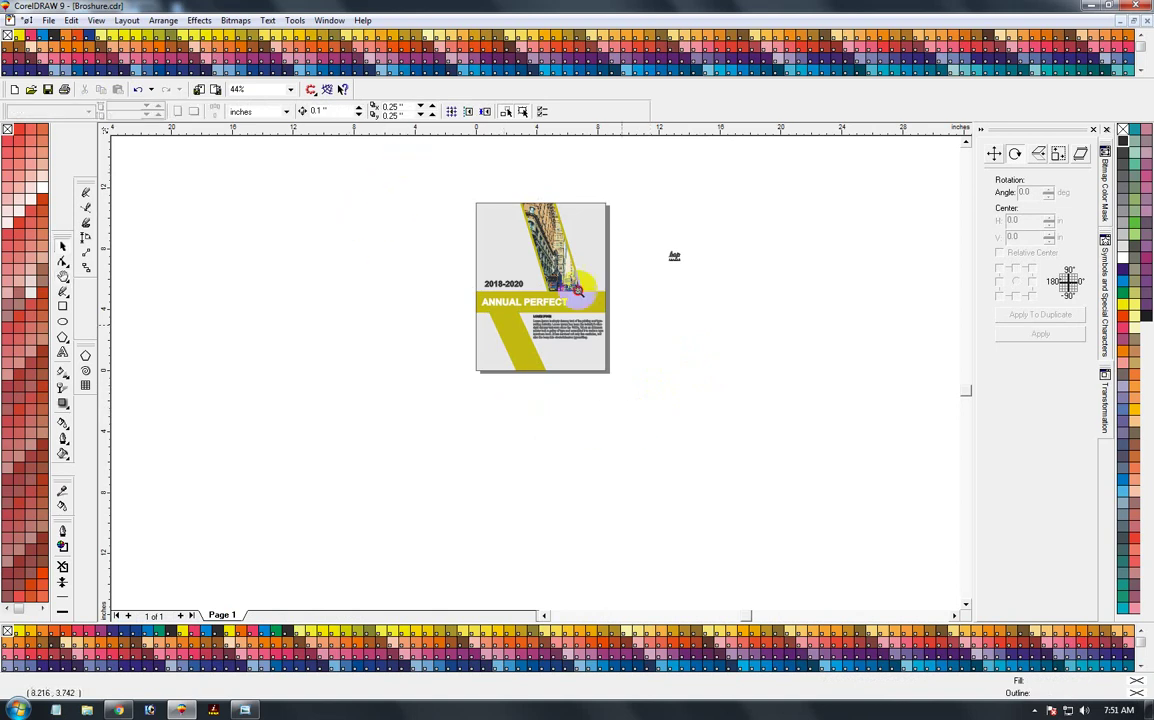
click(568, 285)
drag(514, 166, 741, 411)
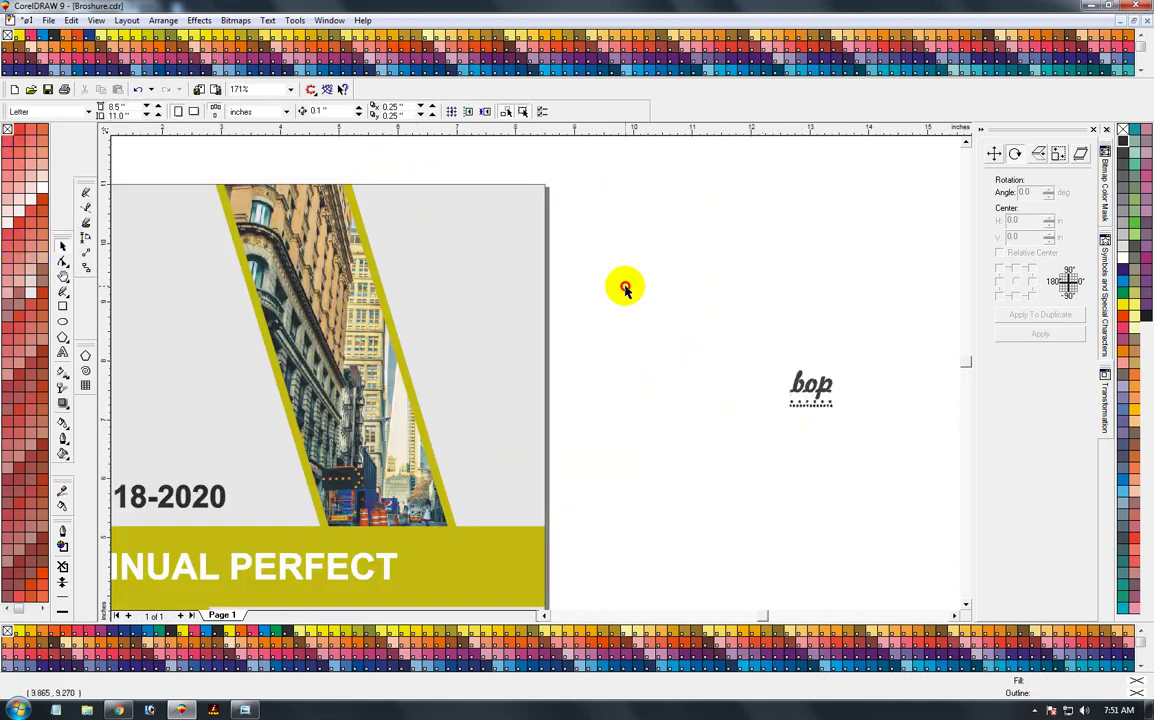
Move the bop logo onto the cover's upper right, enlarge it and raise it slightly
click(800, 388)
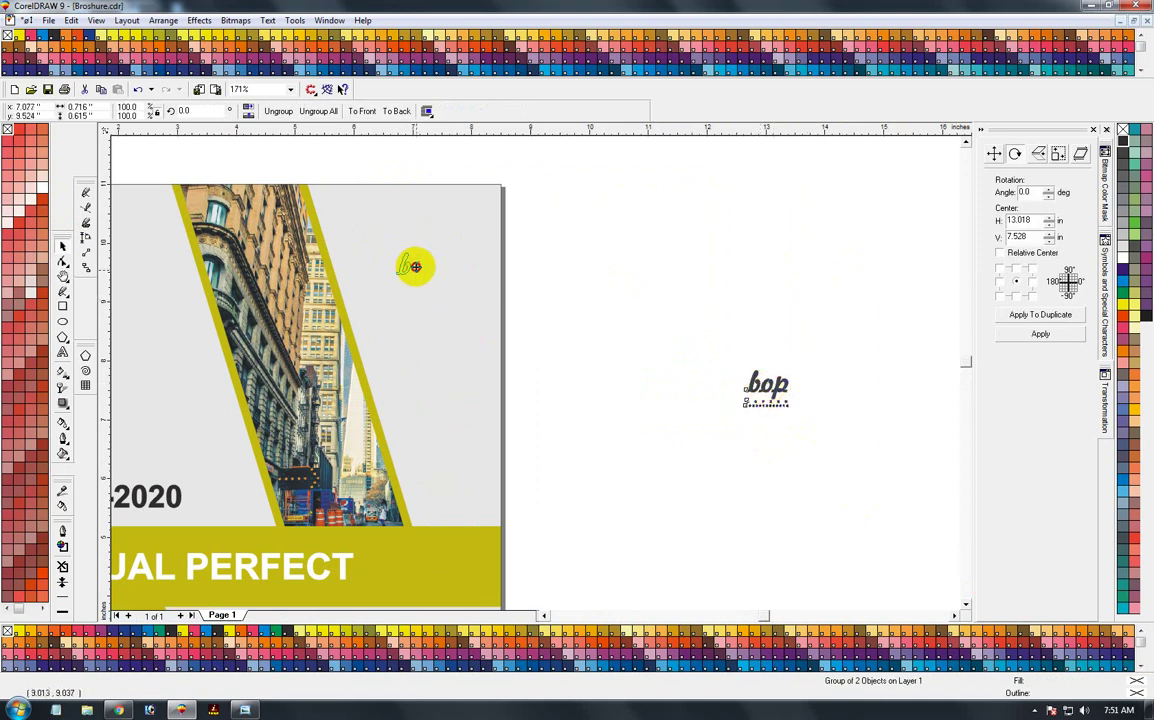
drag(766, 388, 409, 250)
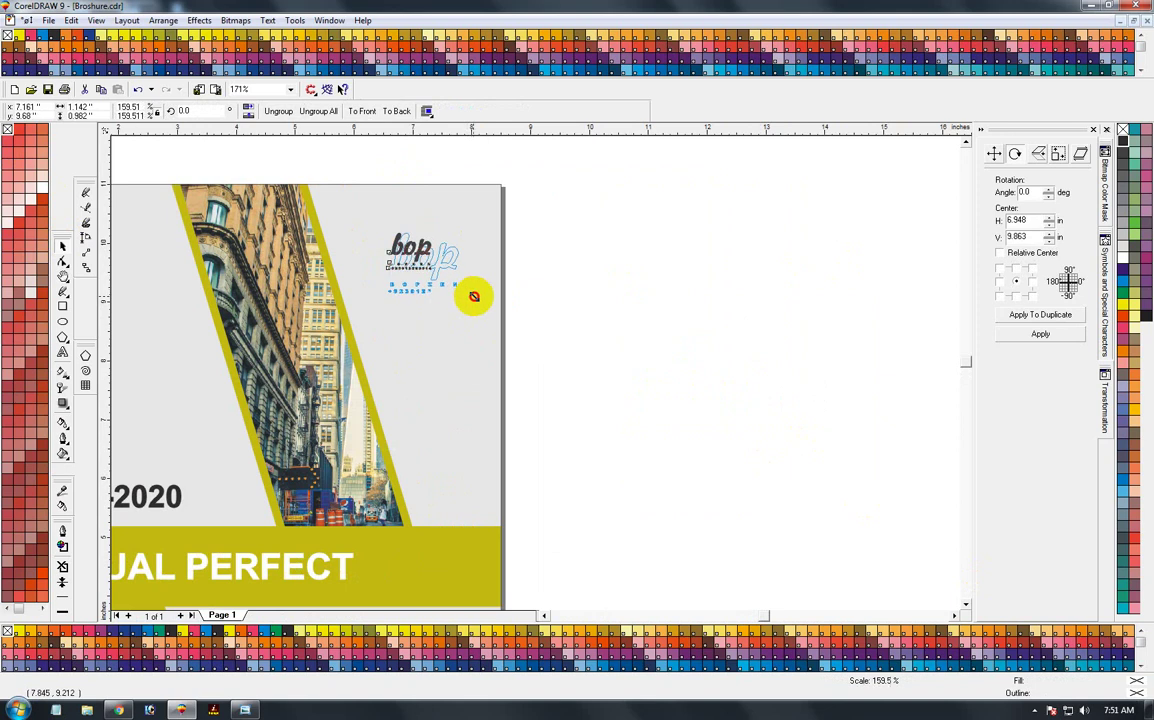
drag(437, 272, 468, 301)
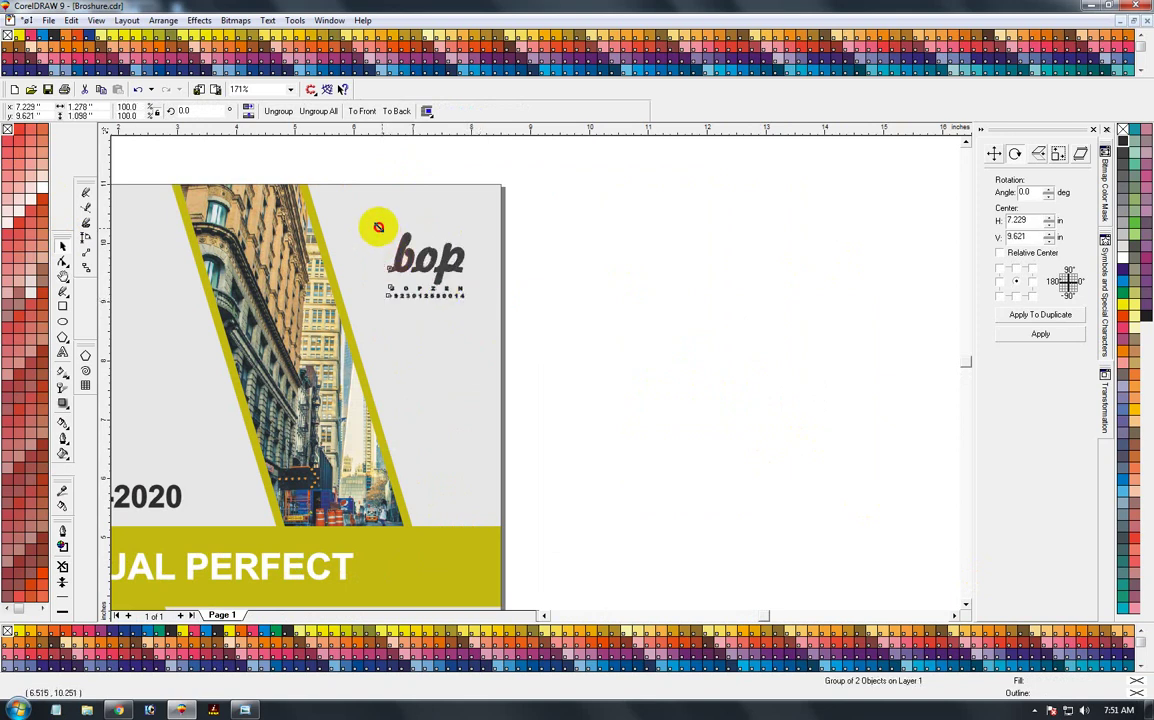
mouse_move(372, 225)
mouse_down()
mouse_move(454, 238)
mouse_move(472, 220)
mouse_up()
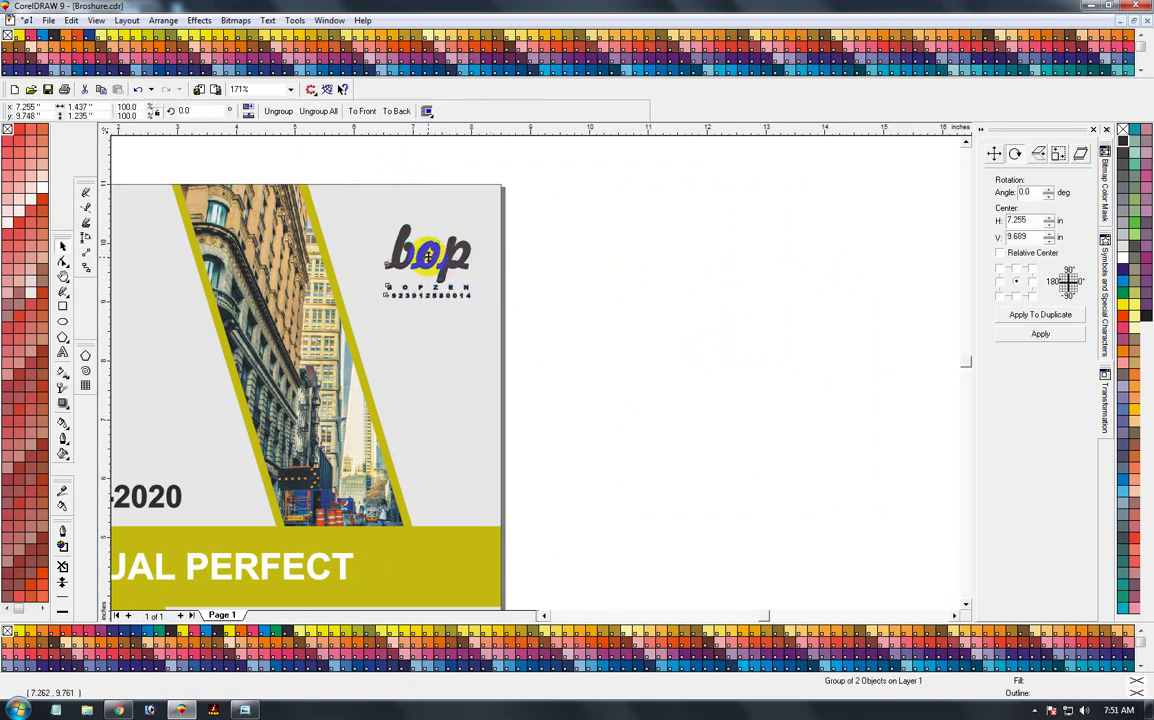
drag(427, 255, 429, 251)
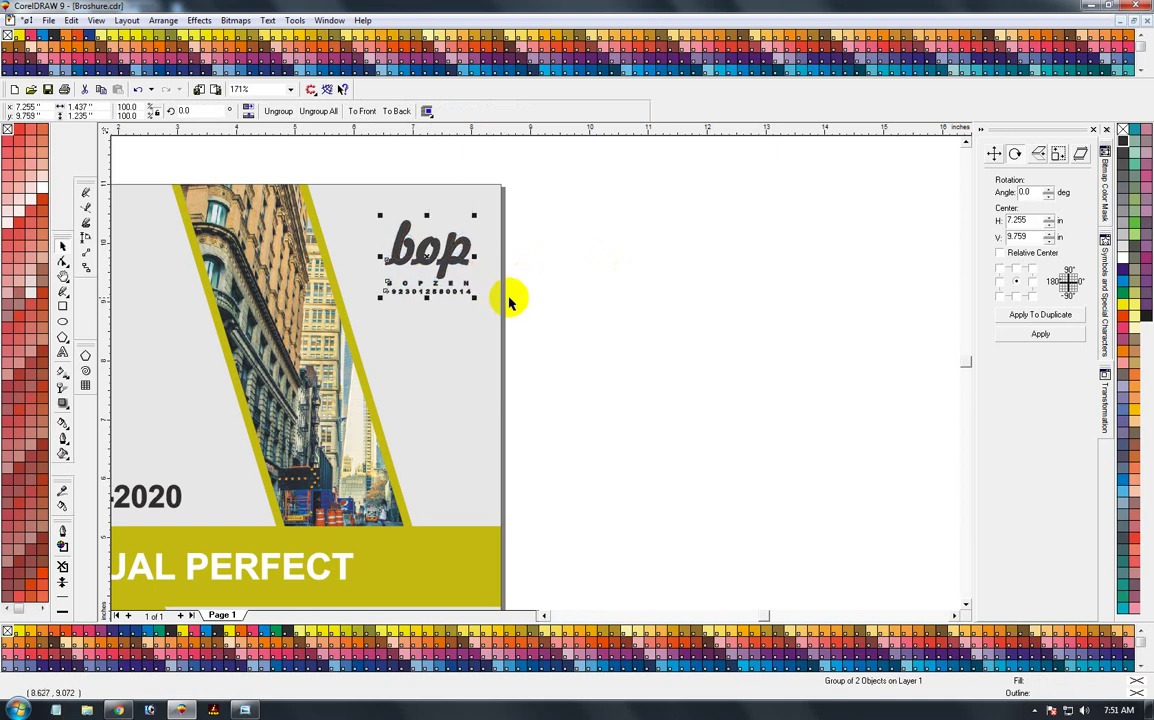
Zoom in on the ANNUAL PERFECT band and enlarge the 2018-2020 year text
click(569, 309)
key(F3)
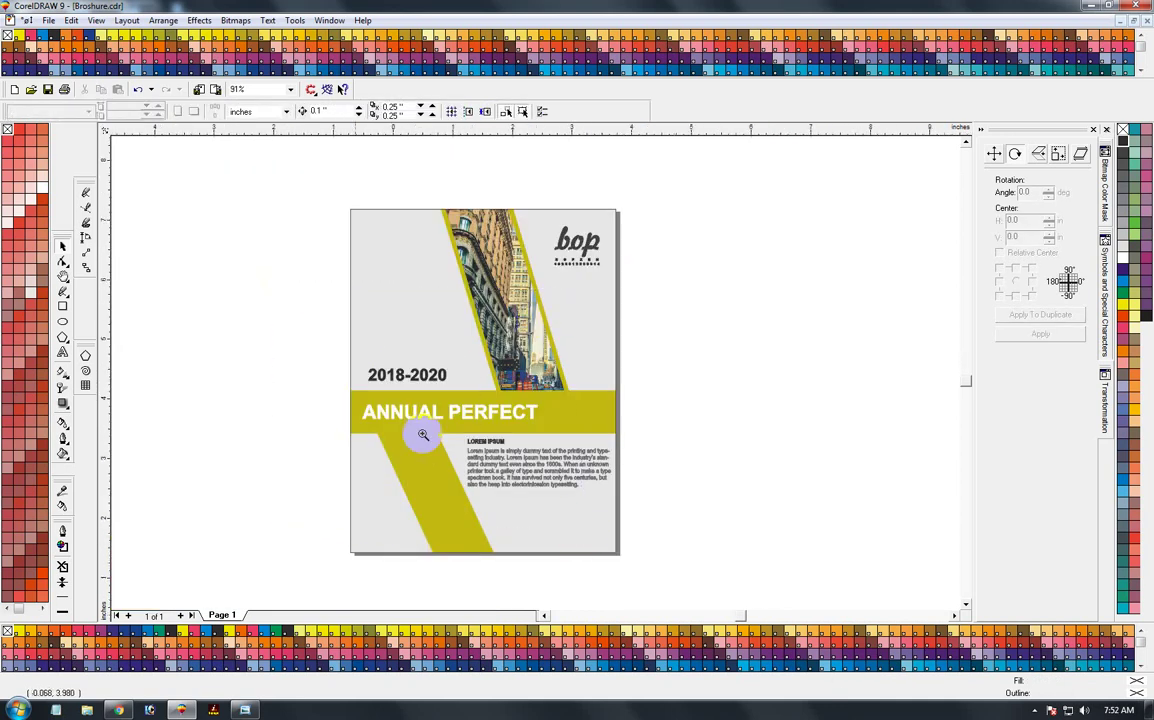
click(414, 426)
click(60, 248)
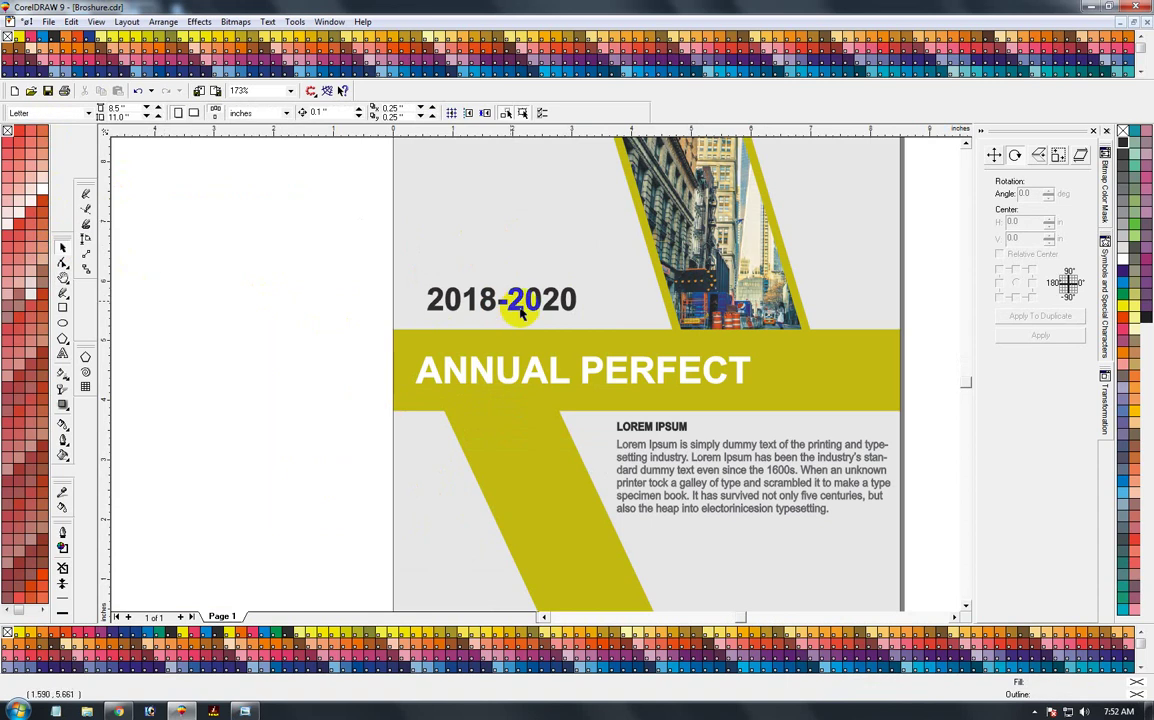
click(515, 300)
drag(580, 284, 659, 268)
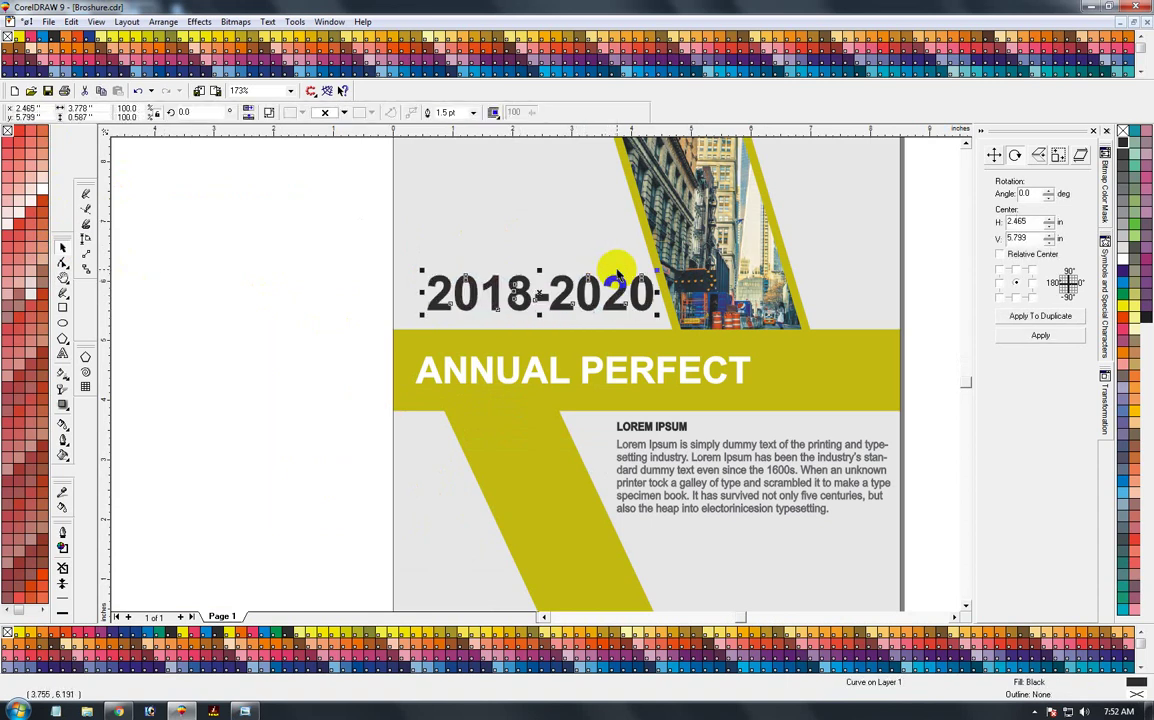
click(535, 335)
Enlarge and widen the ANNUAL PERFECT headline across the olive band
click(590, 358)
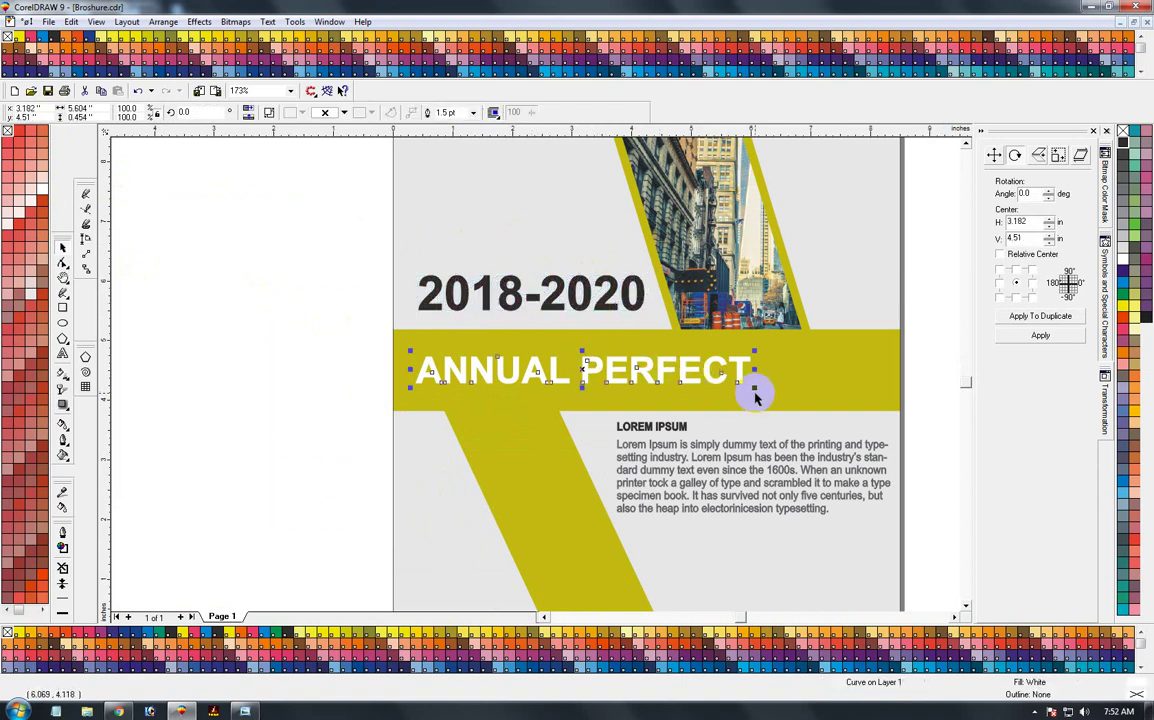
drag(755, 386, 762, 391)
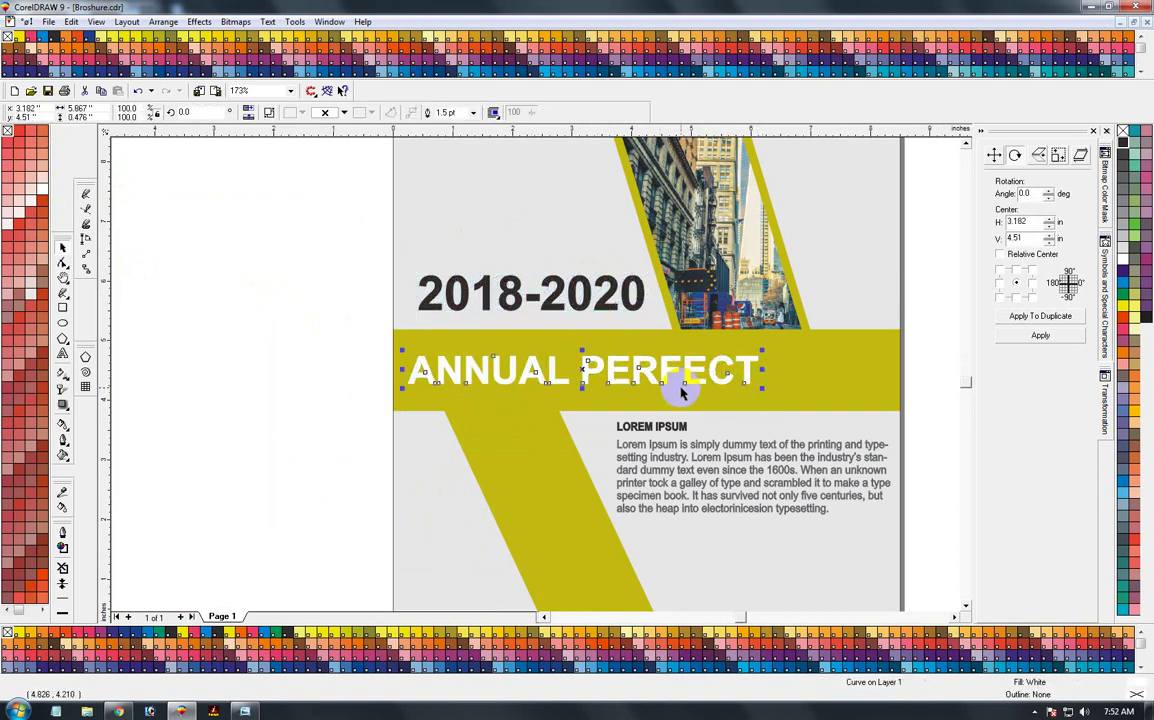
mouse_move(676, 393)
mouse_down()
mouse_move(572, 380)
mouse_move(592, 368)
mouse_up()
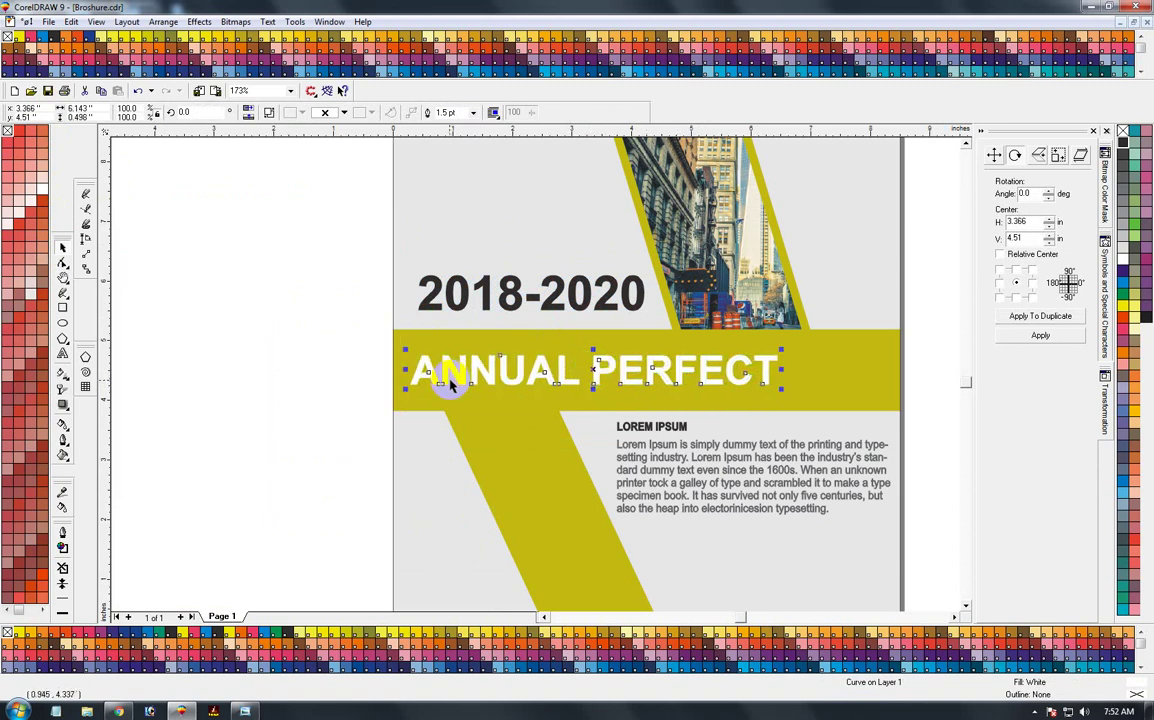
scroll(443, 381, down, 2)
click(263, 416)
Marquee-select the five cover objects and group them with Ctrl+G
scroll(582, 361, down, 2)
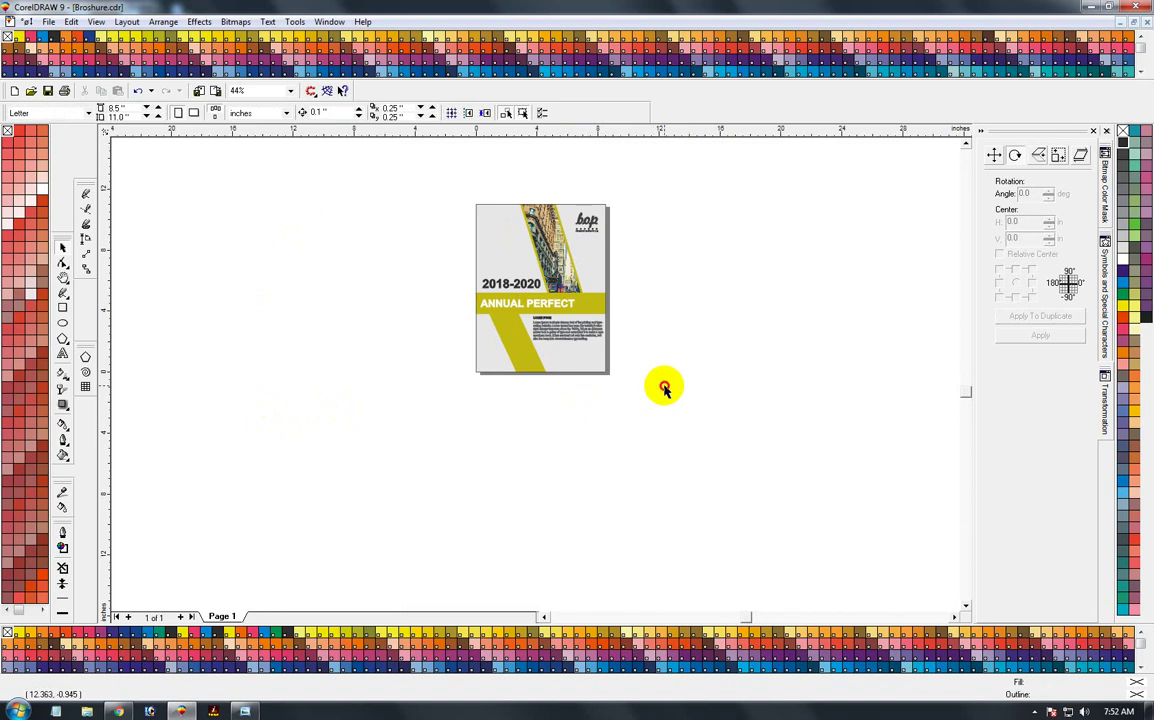
click(482, 237)
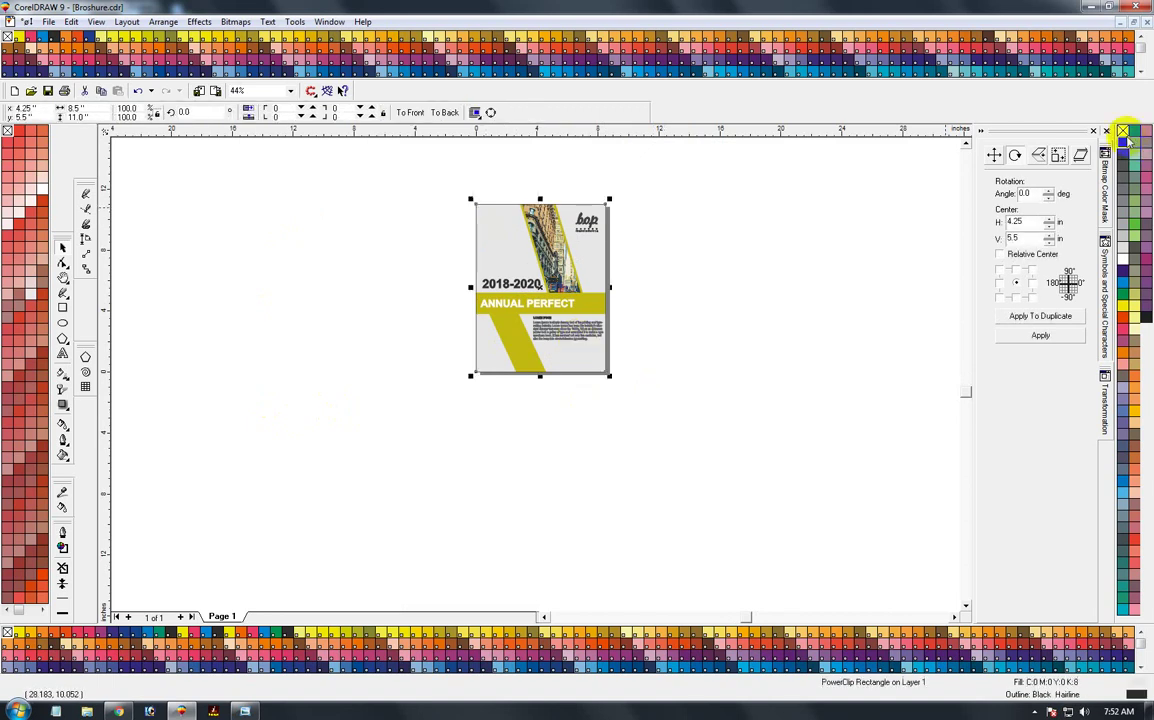
drag(433, 175, 675, 457)
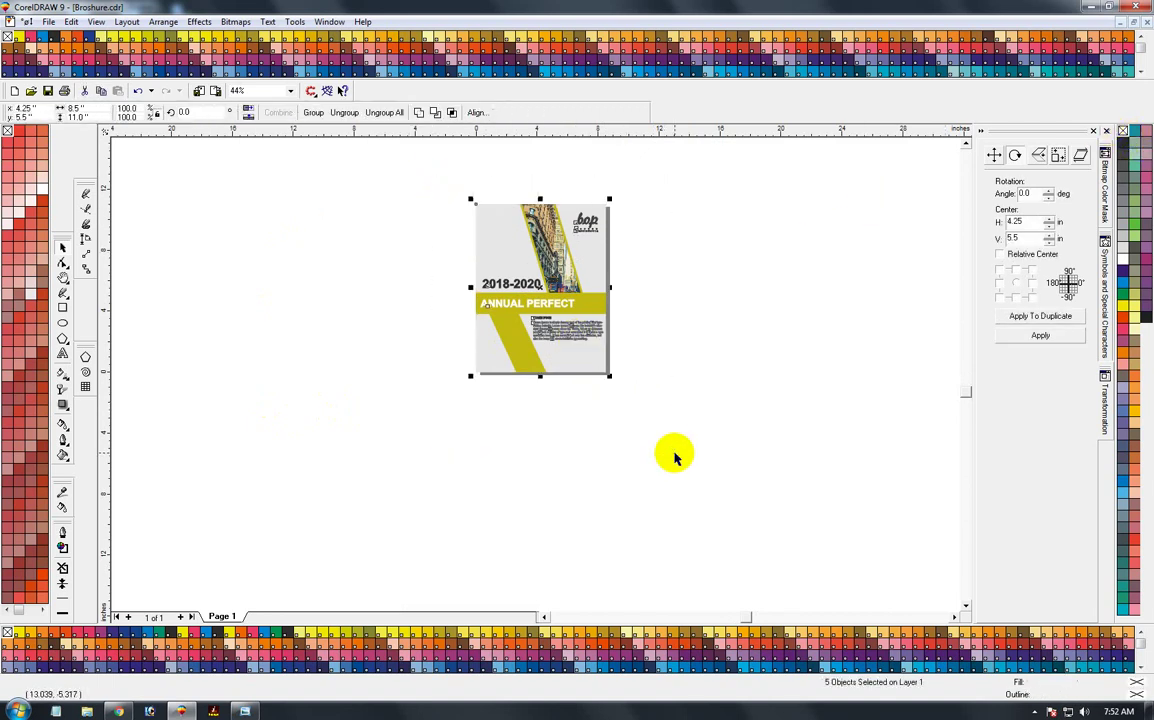
key(ctrl+g)
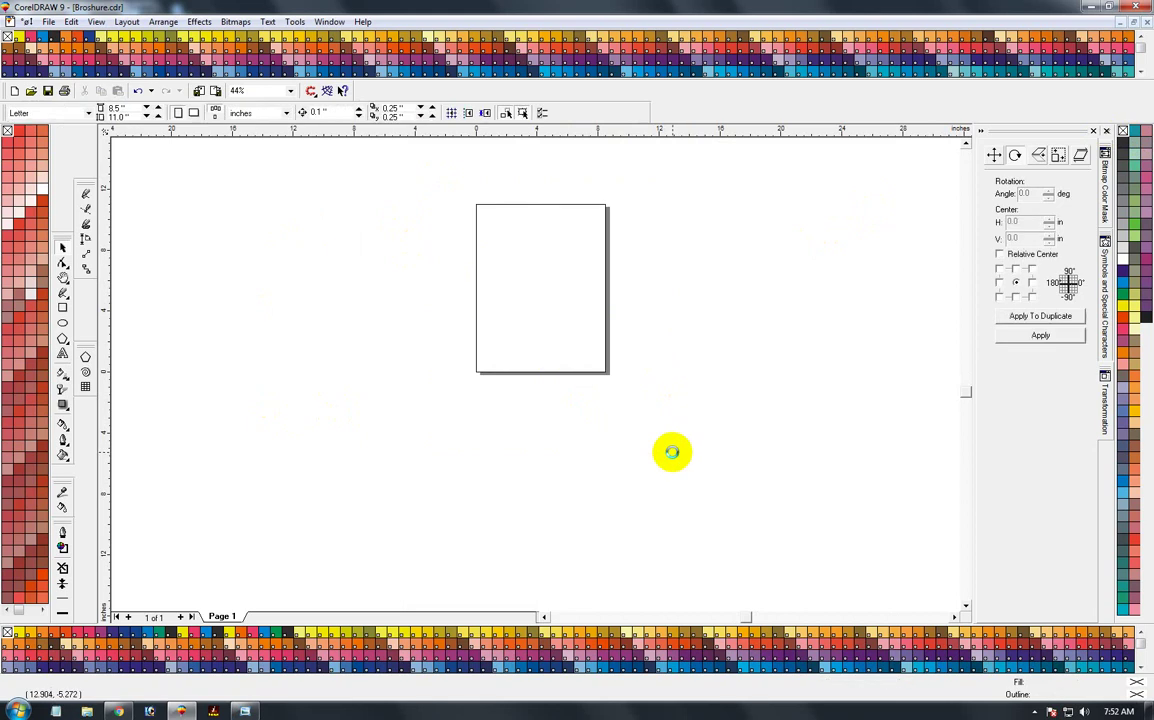
scroll(453, 366, down, 2)
scroll(510, 320, up, 1)
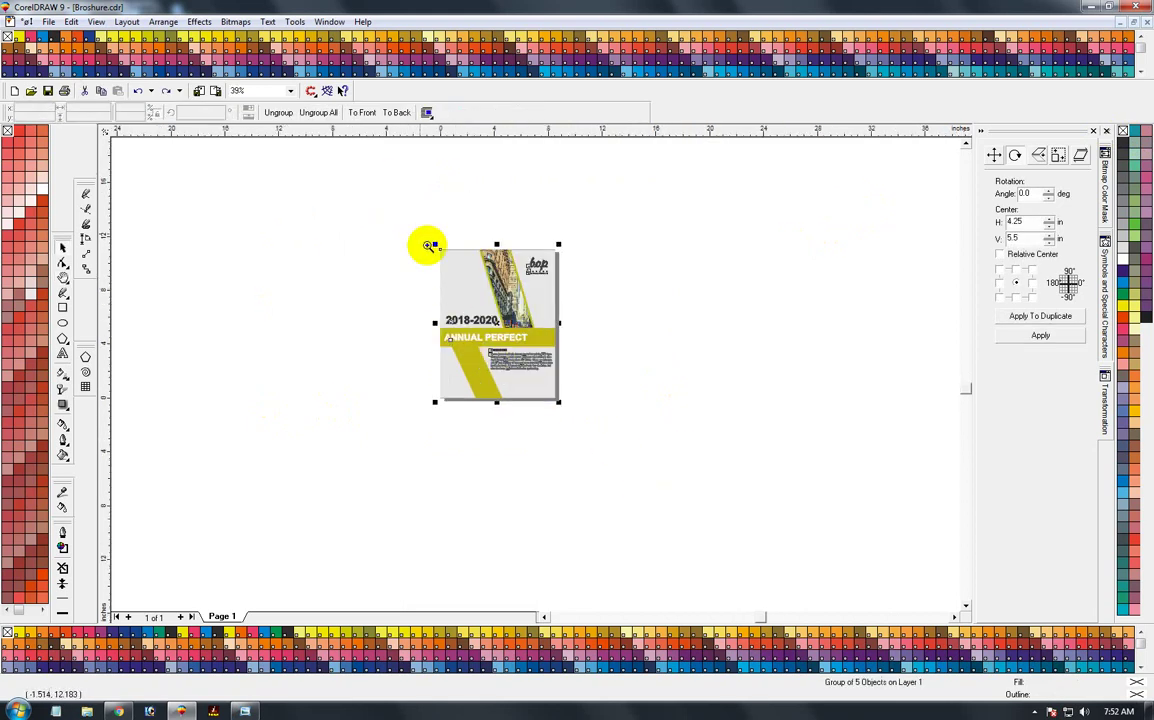
scroll(645, 457, up, 1)
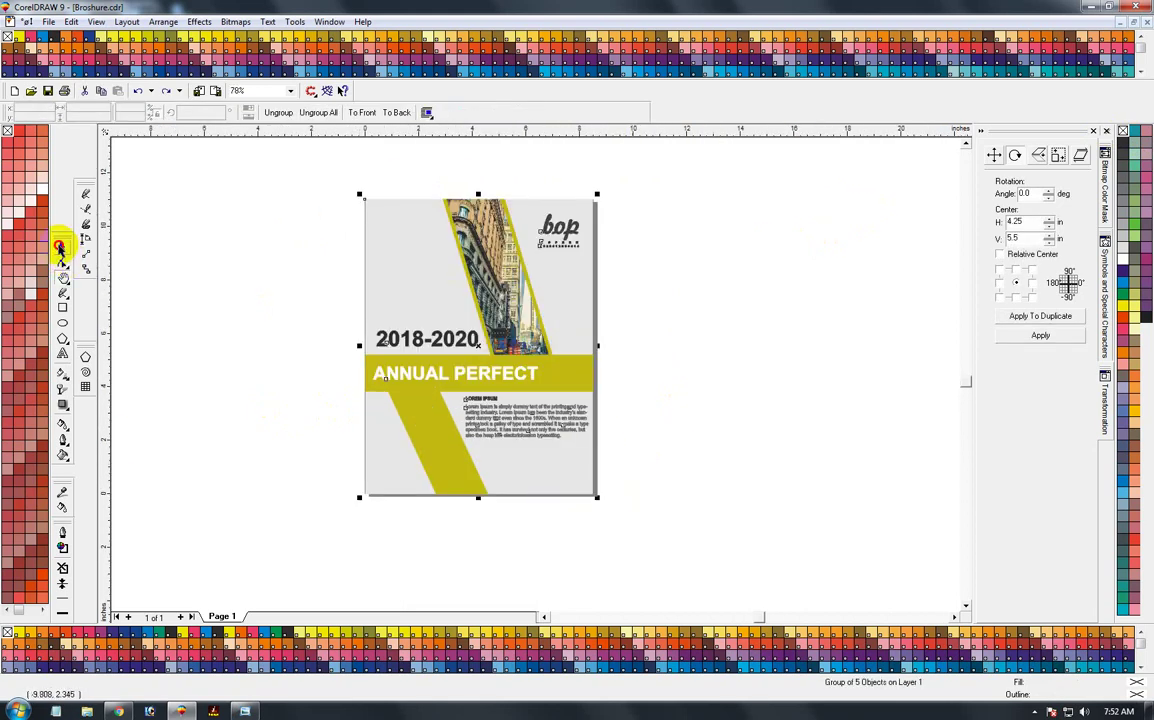
Switch the page to landscape 11 × 8.5 in and shrink the cover to about 67% on it
click(60, 245)
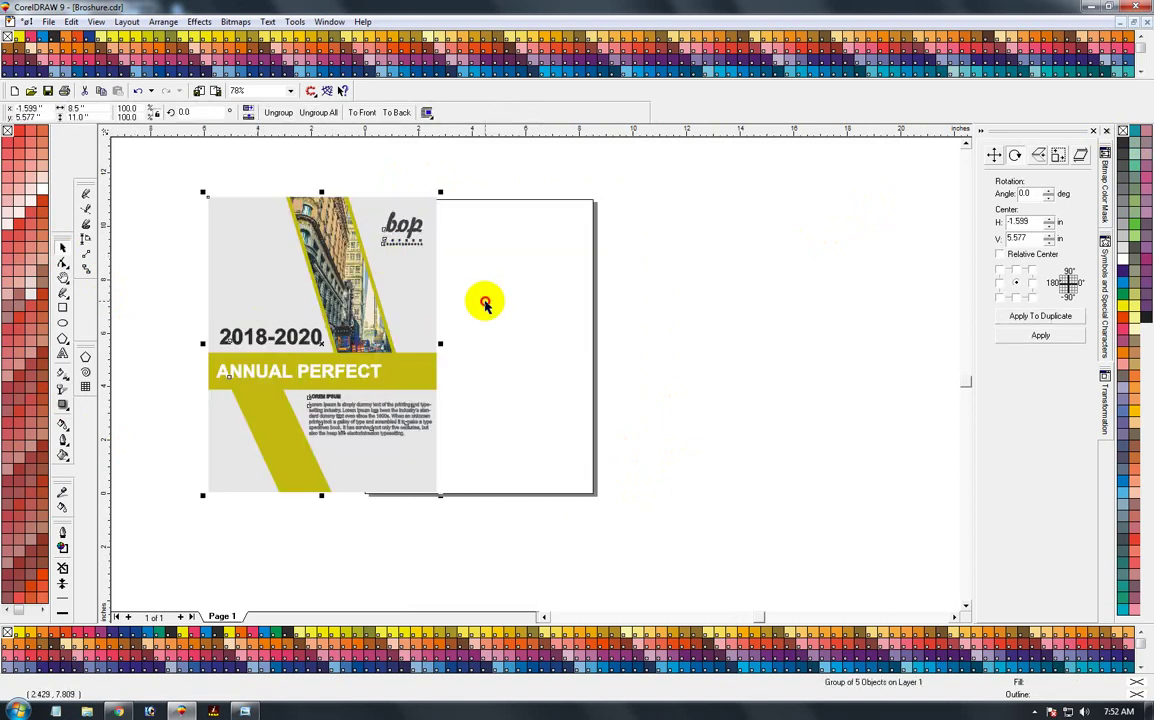
click(484, 304)
click(116, 107)
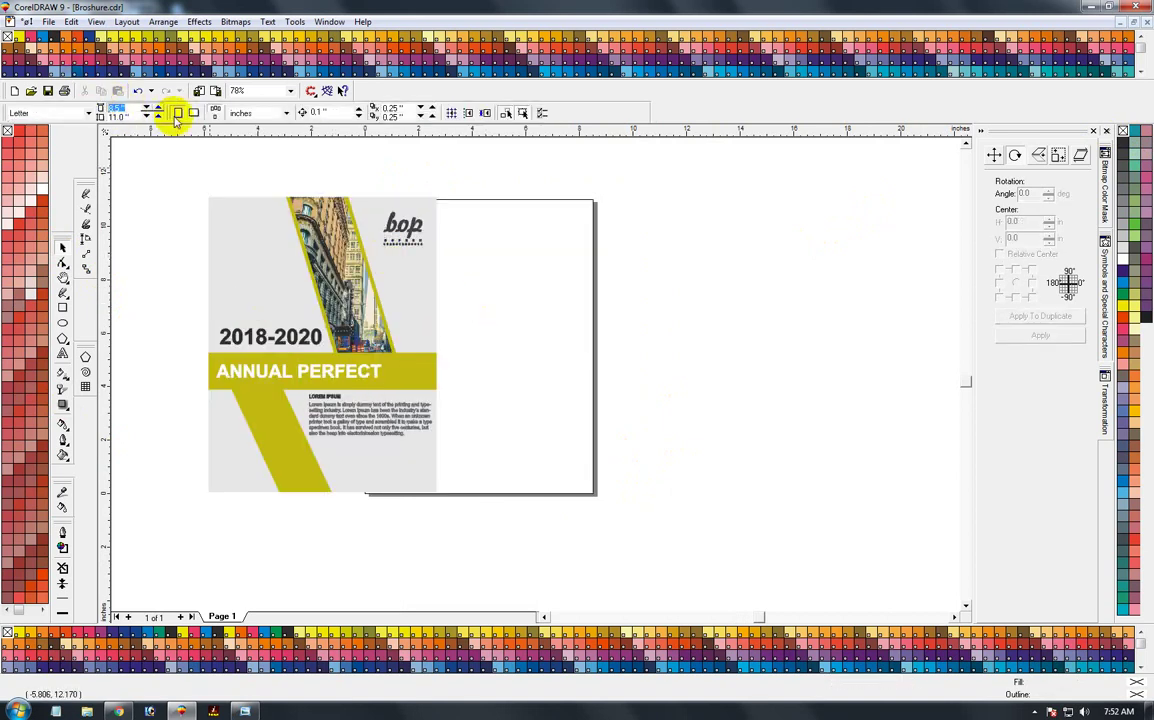
key(F4)
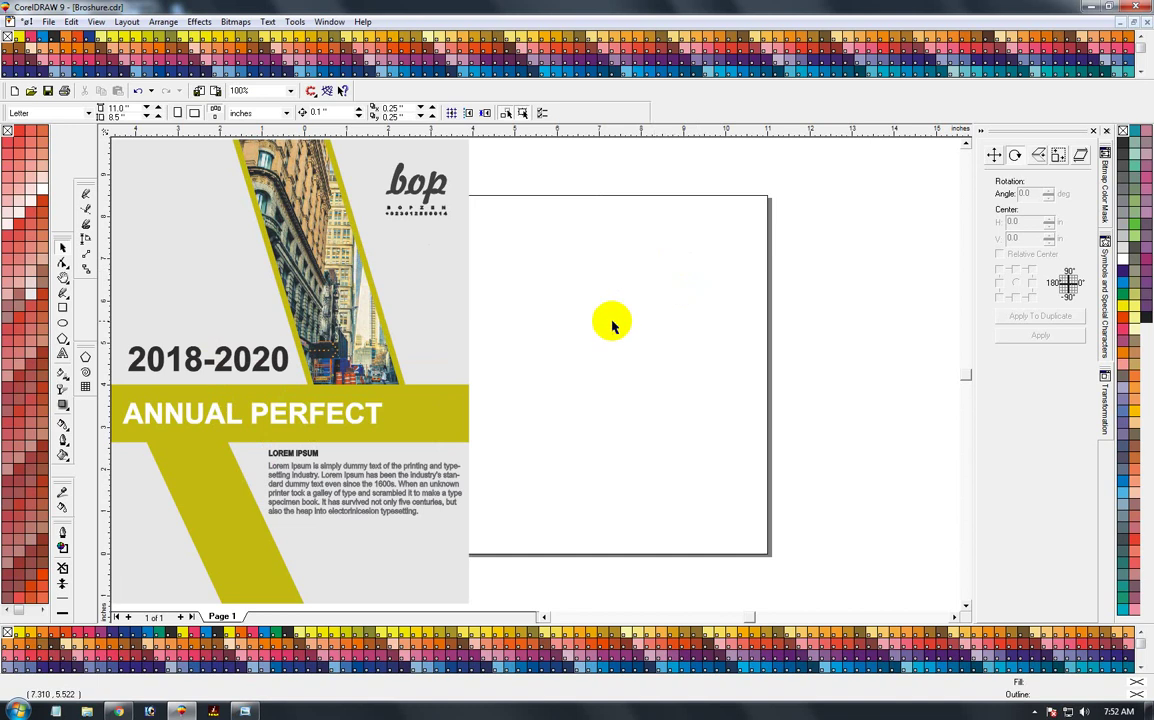
click(400, 290)
drag(427, 290, 489, 293)
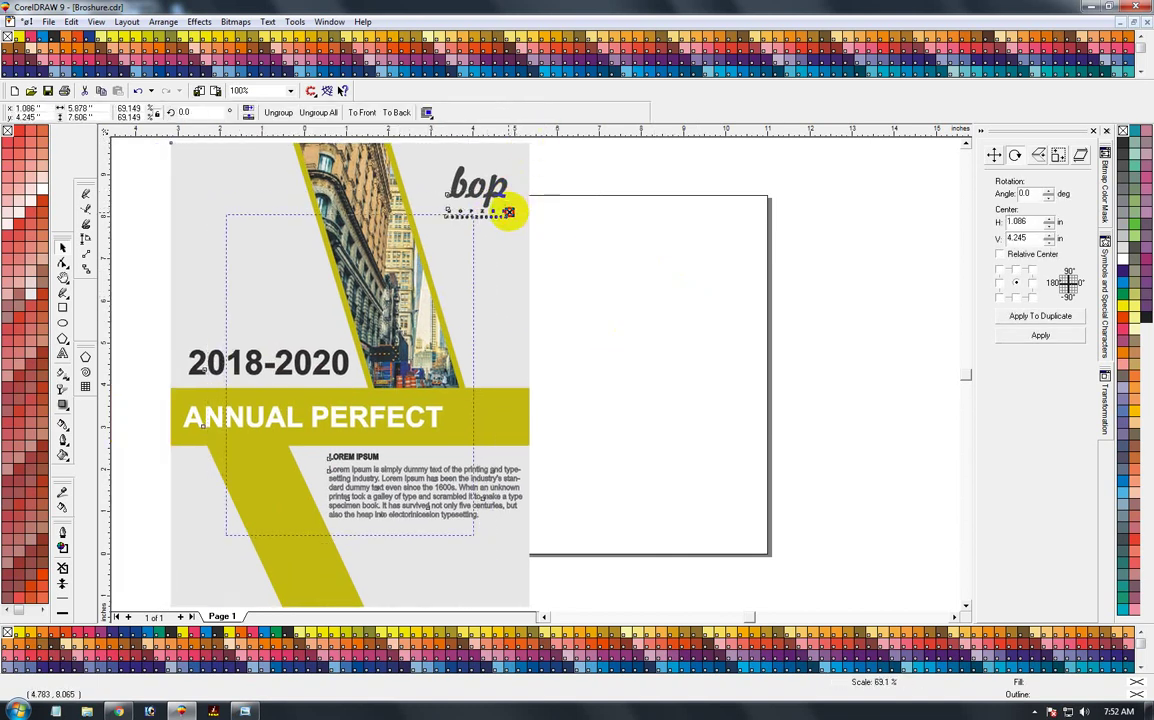
drag(532, 141, 471, 217)
Centre the cover, then add a page-sized 11 × 8.5 in rectangle with a grey-to-white fountain fill
drag(465, 364, 611, 354)
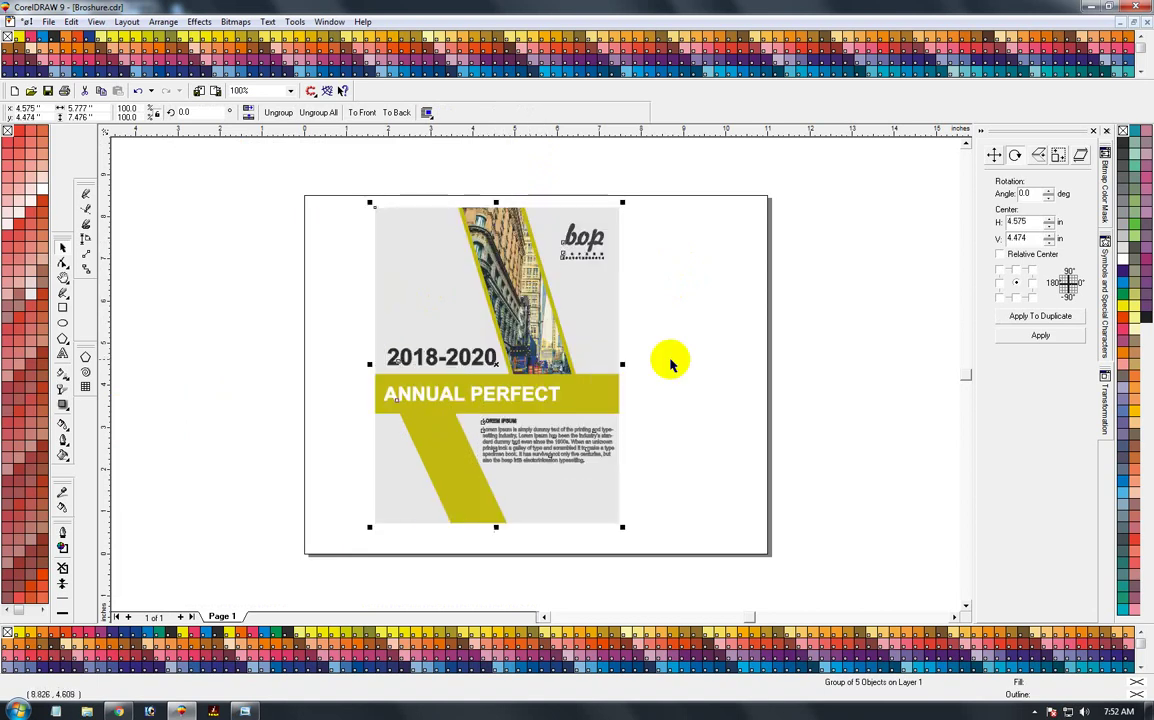
click(681, 388)
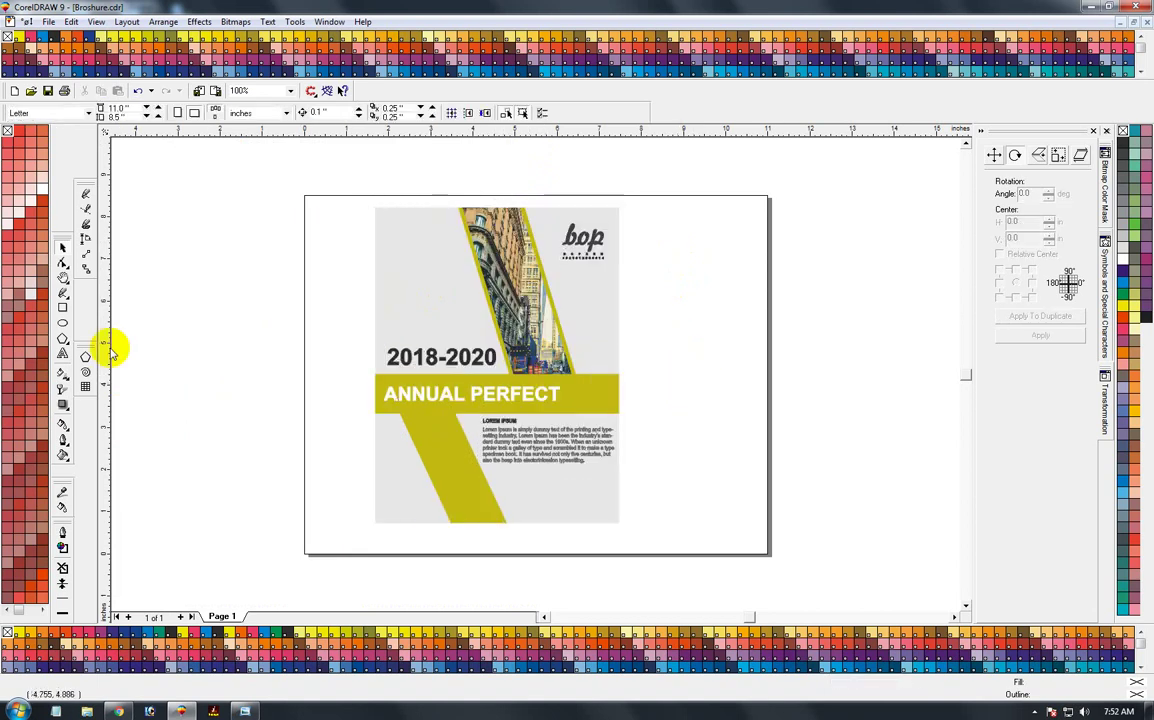
double_click(64, 306)
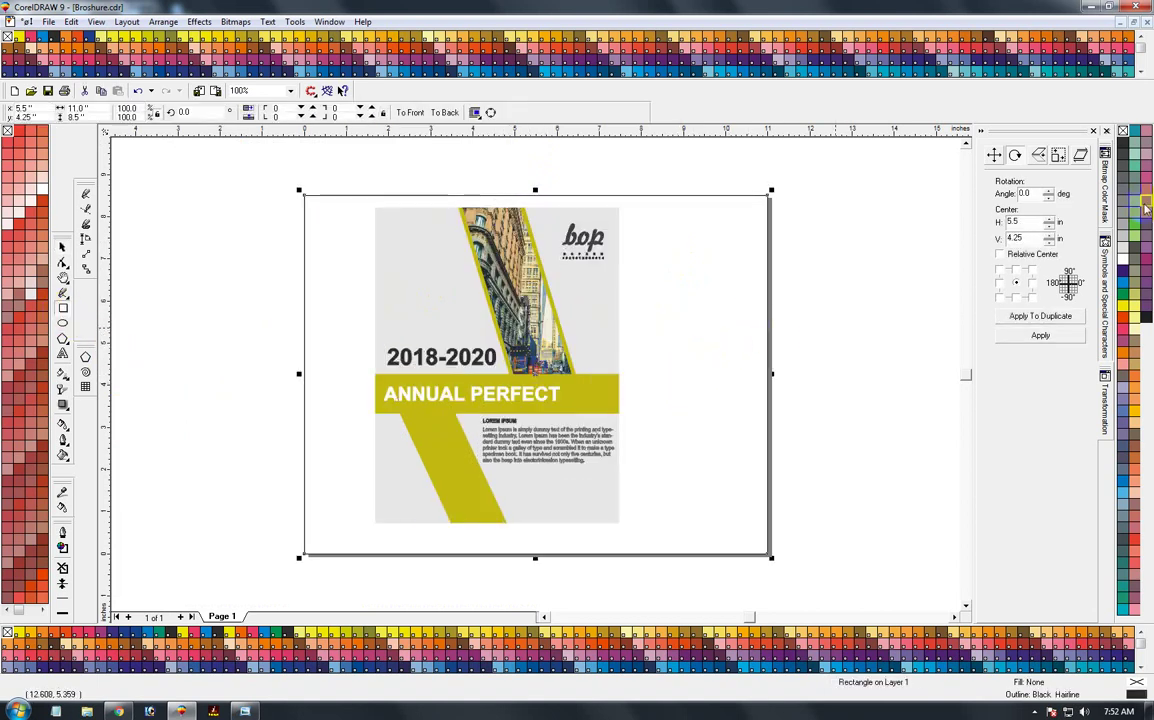
key(F11)
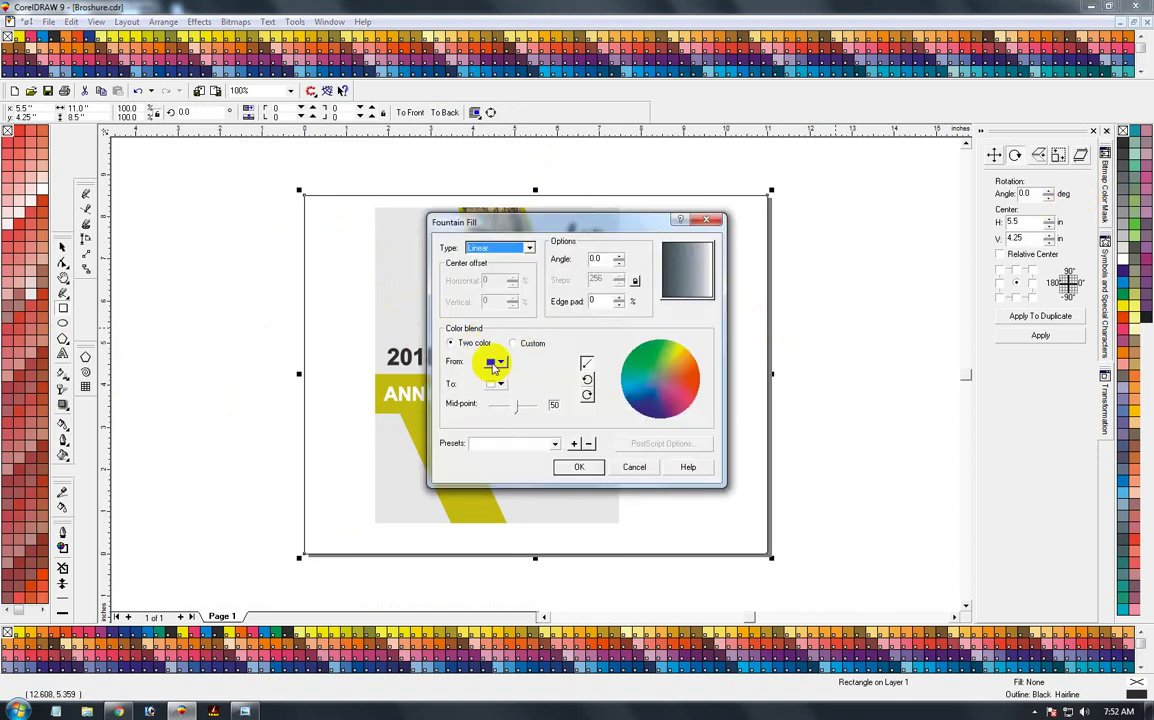
click(492, 366)
click(520, 376)
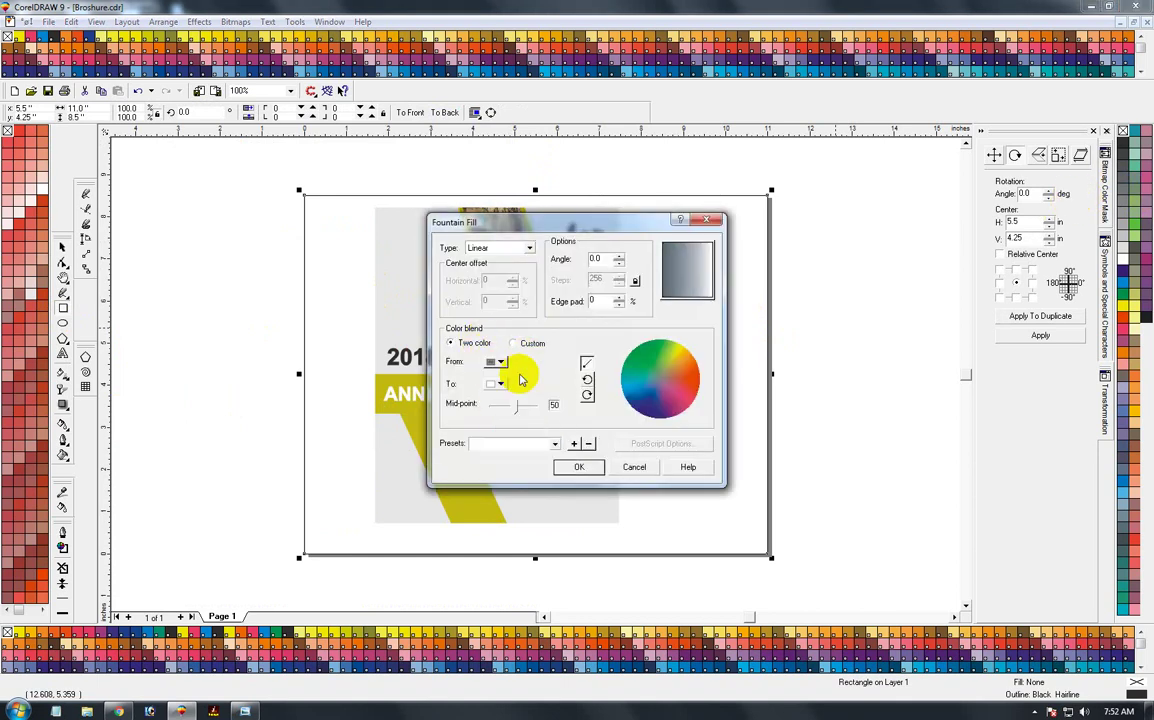
click(568, 467)
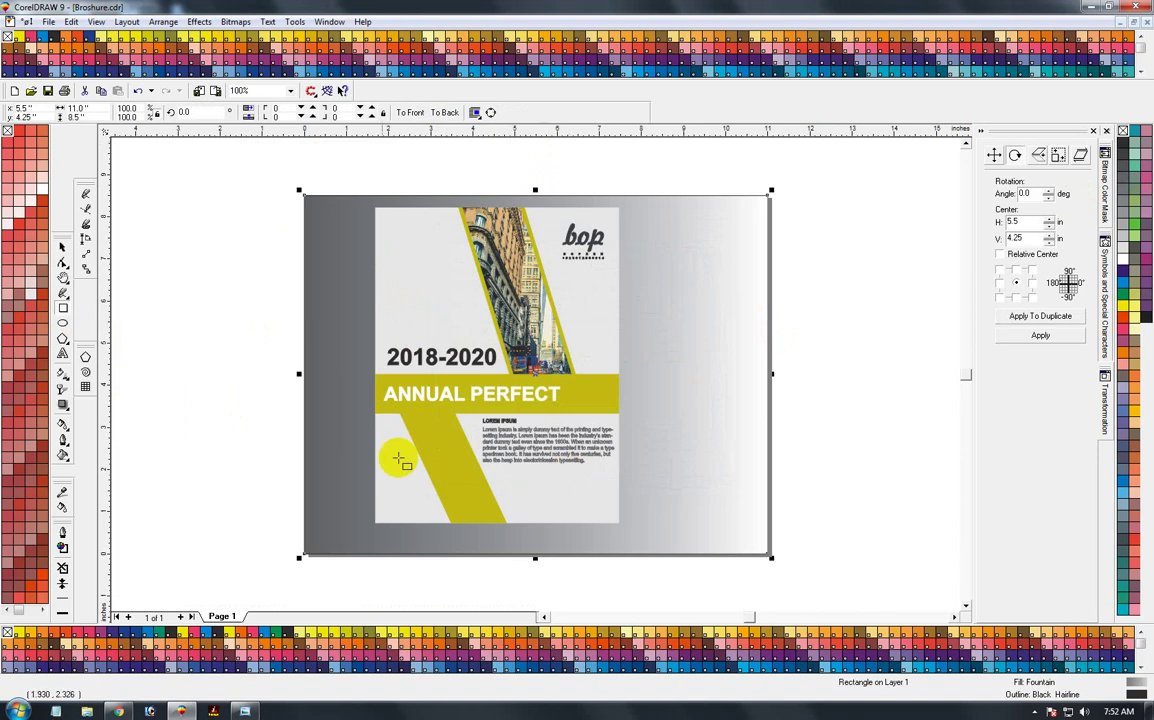
click(483, 413)
Centre the cover horizontally and vertically on the grey gradient background
drag(483, 413, 460, 413)
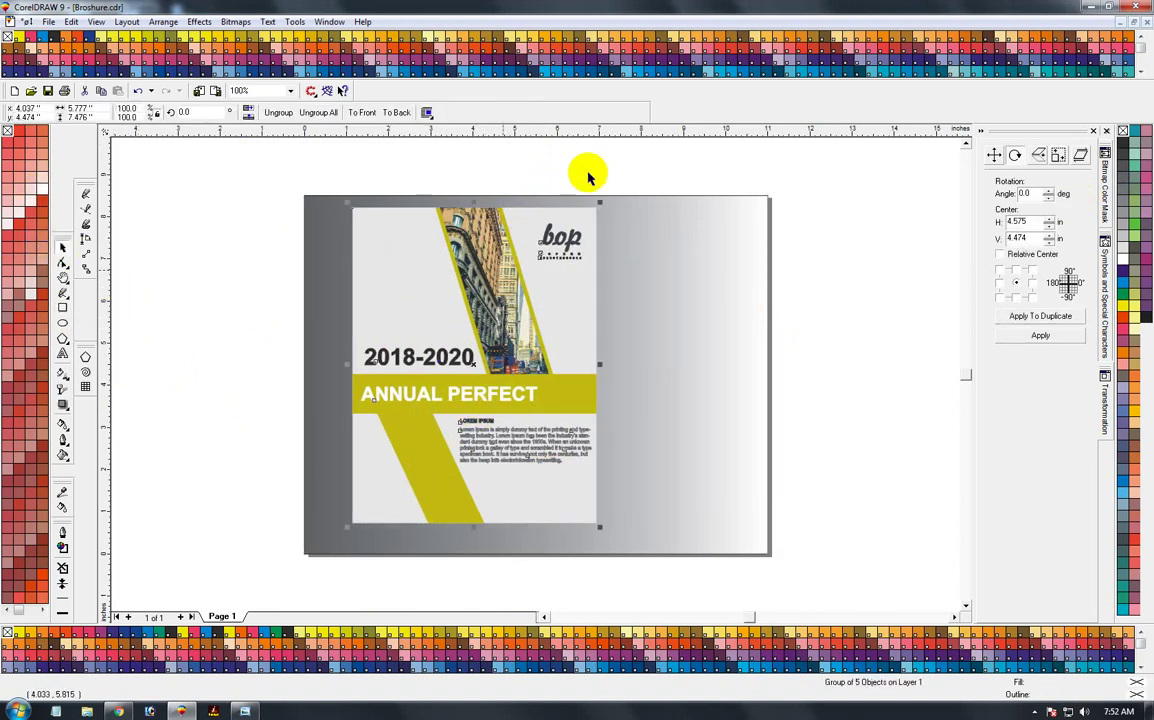
shift+click(619, 378)
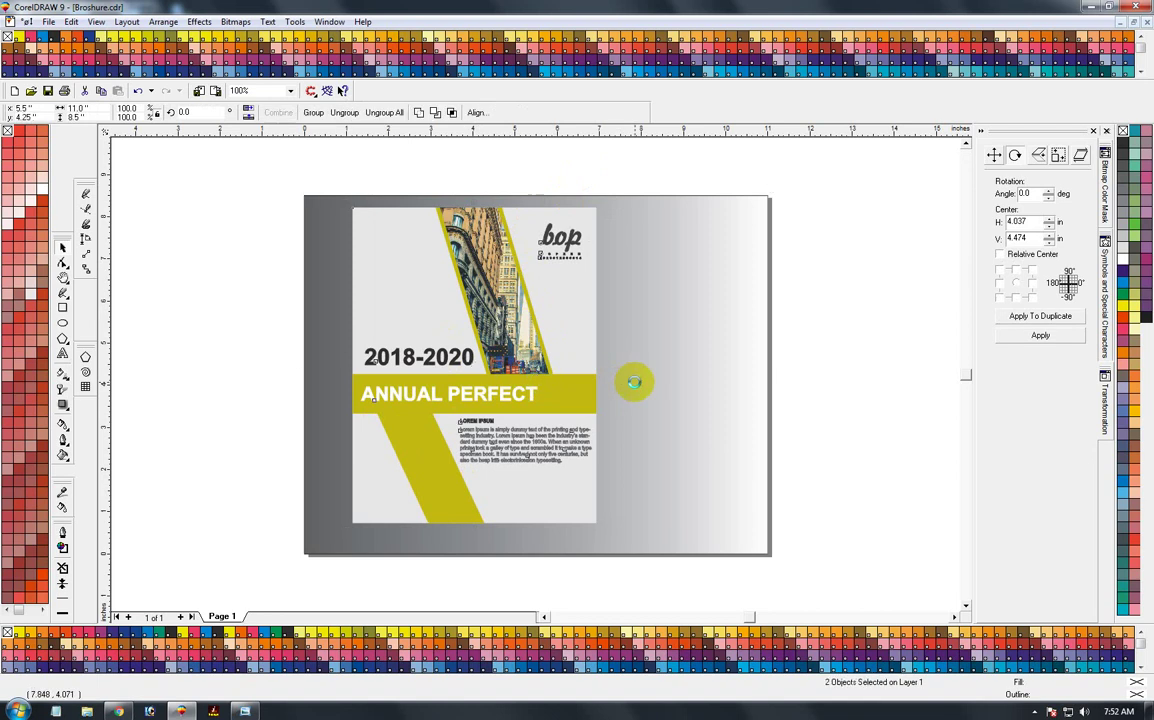
key(c)
key(e)
click(623, 467)
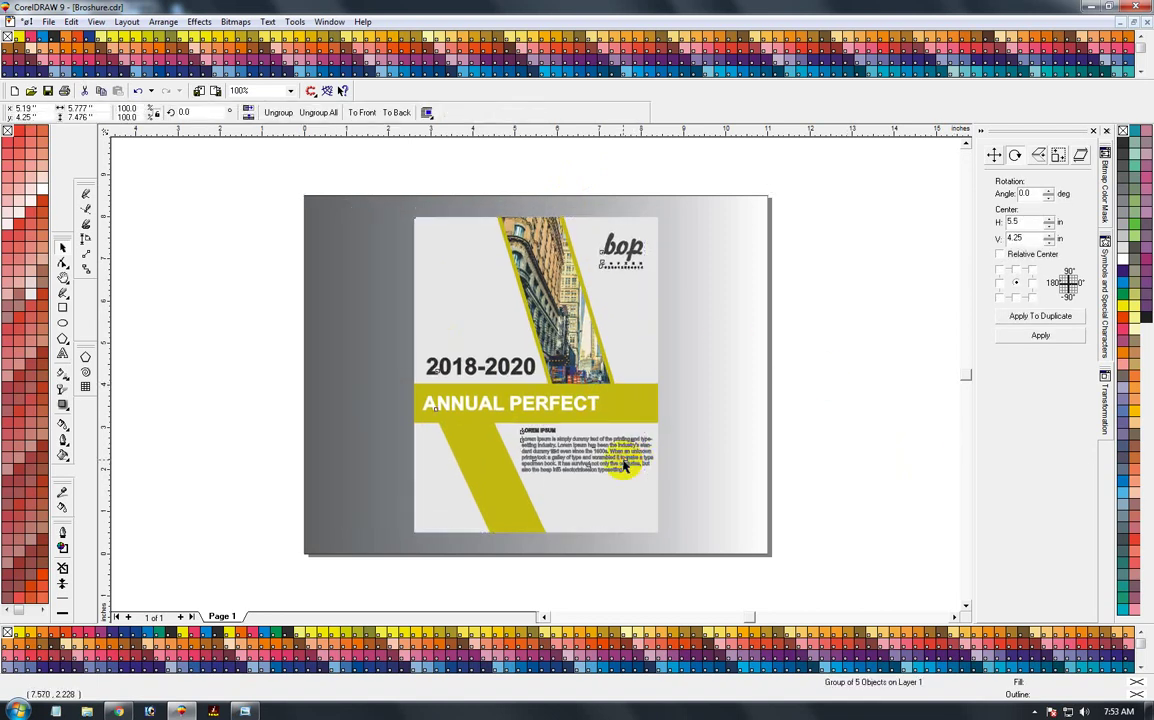
key(F3)
key(Escape)
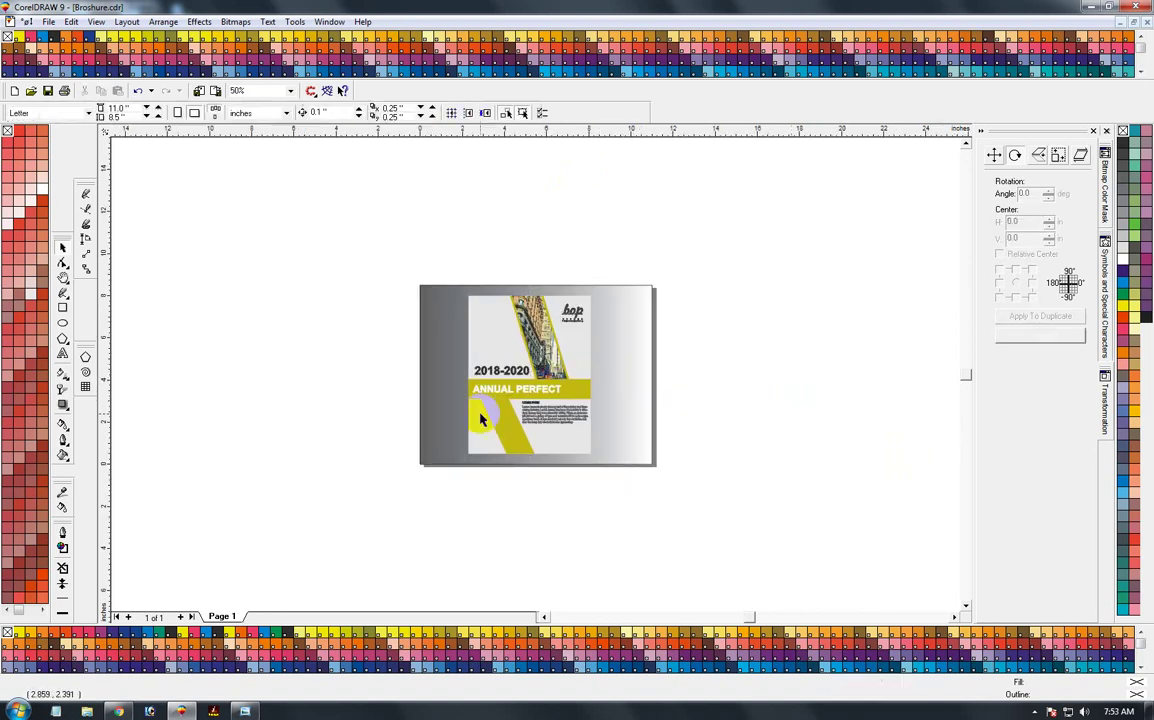
Convert the cover copy left of the page to a 350 dpi CMYK bitmap with transparent background
drag(481, 420, 345, 425)
key(alt+b)
key(v)
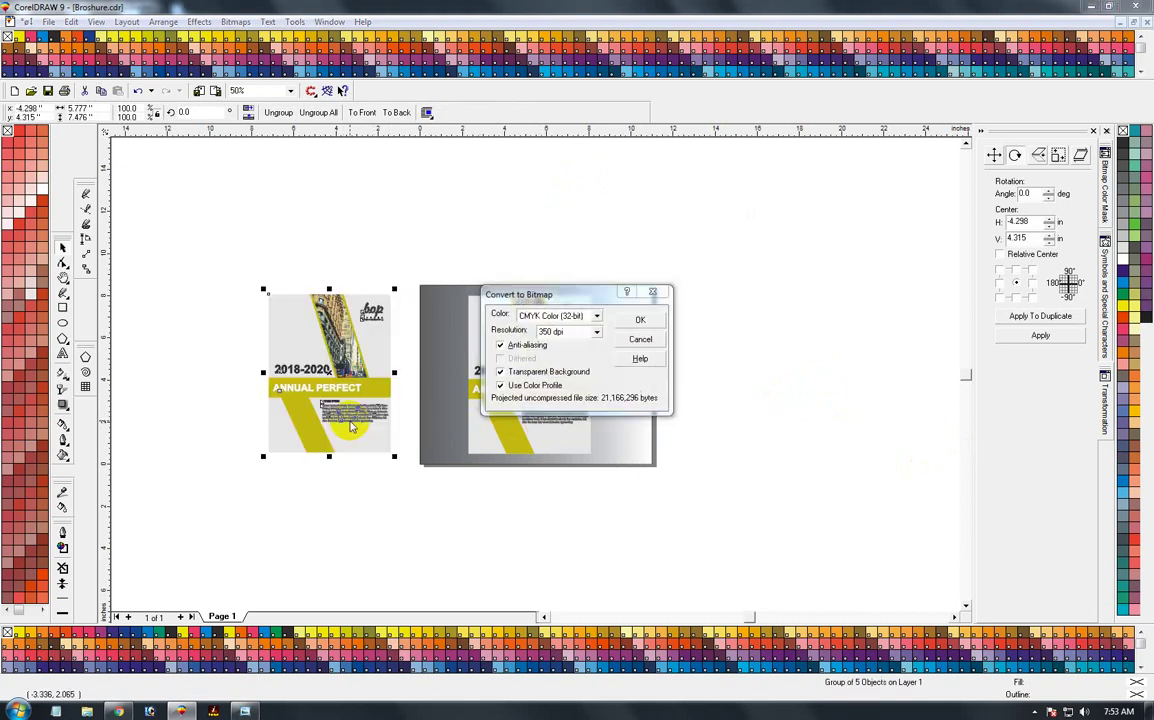
key(Return)
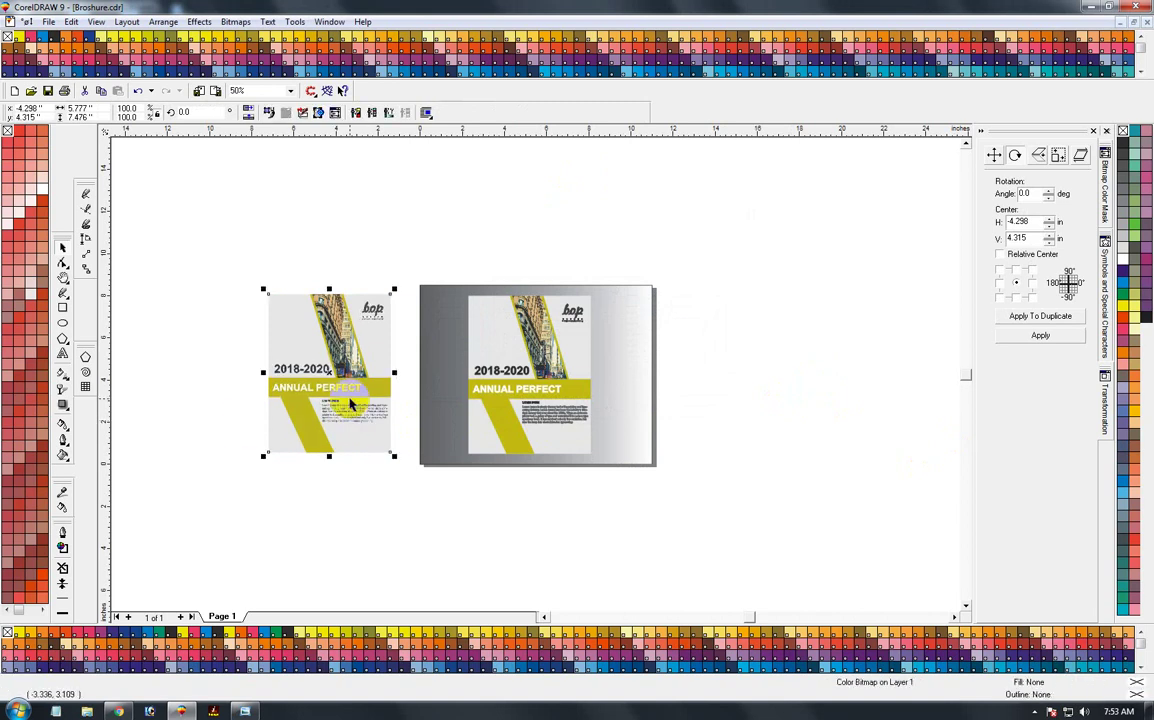
Cast a drop shadow below the bitmap cover with feathering 8, then break it apart
click(440, 465)
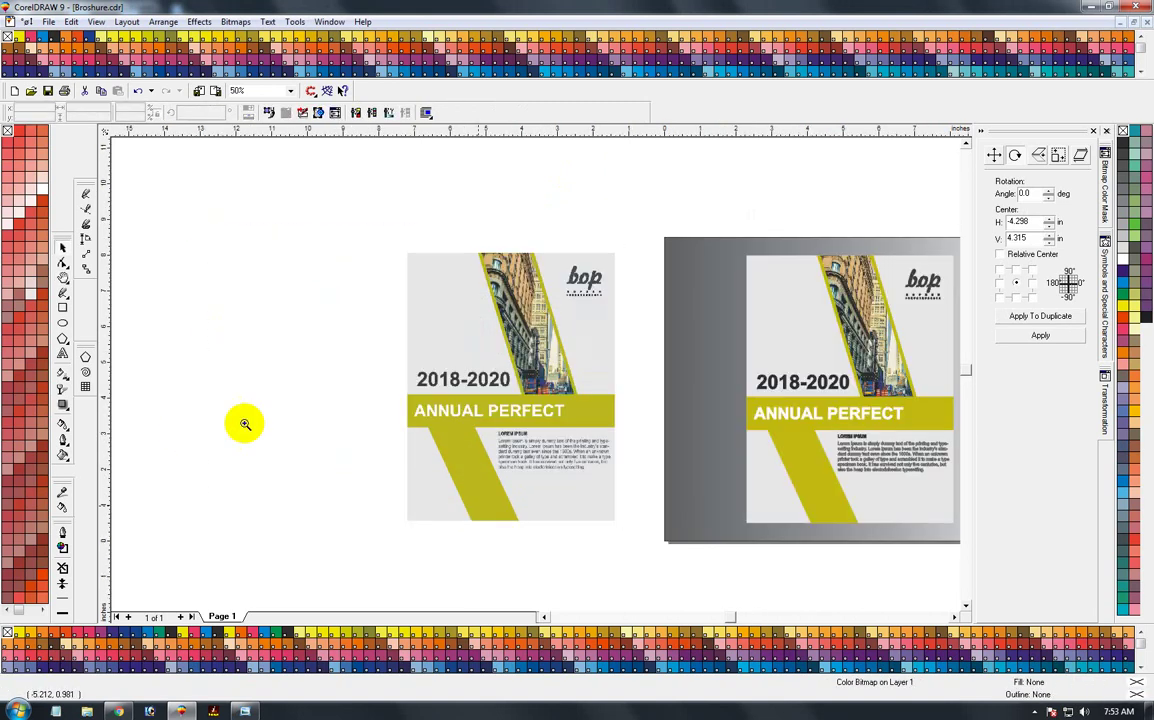
click(64, 404)
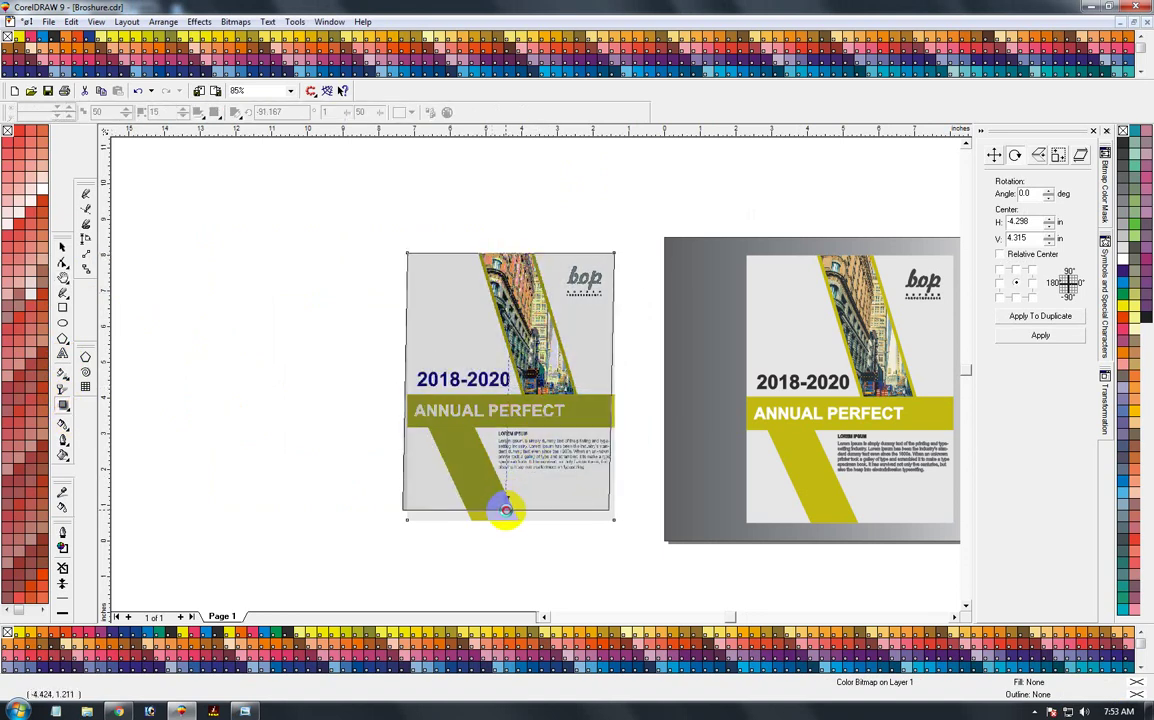
drag(537, 258, 508, 521)
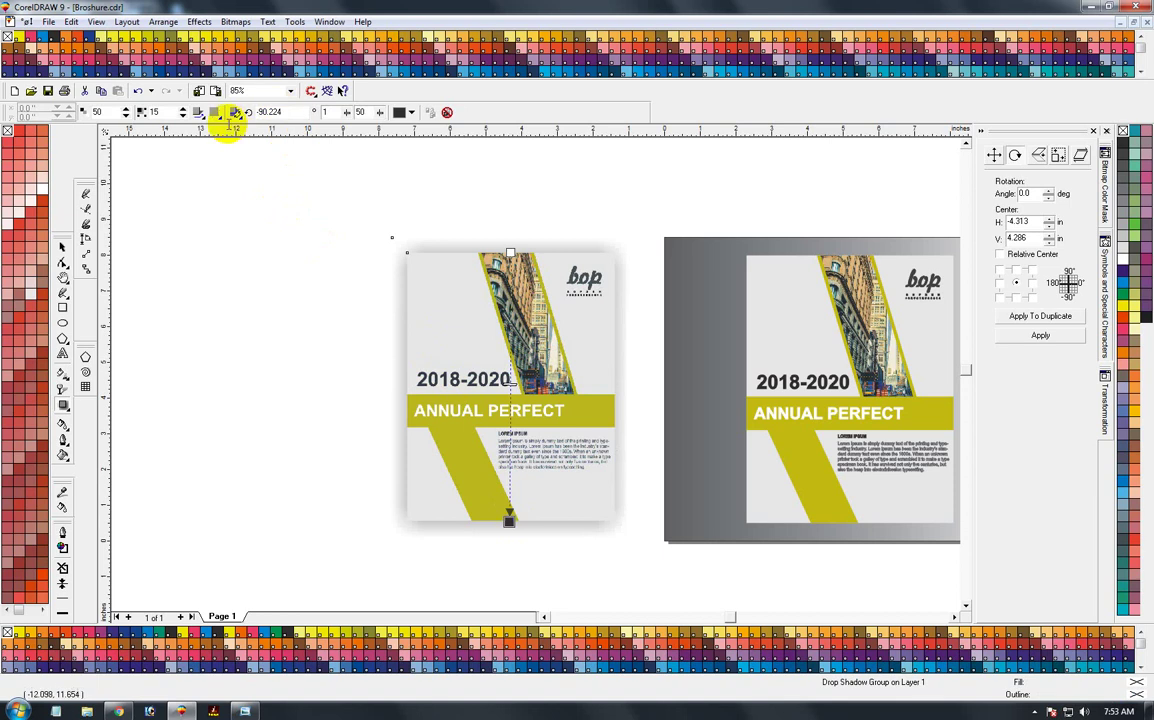
double_click(160, 112)
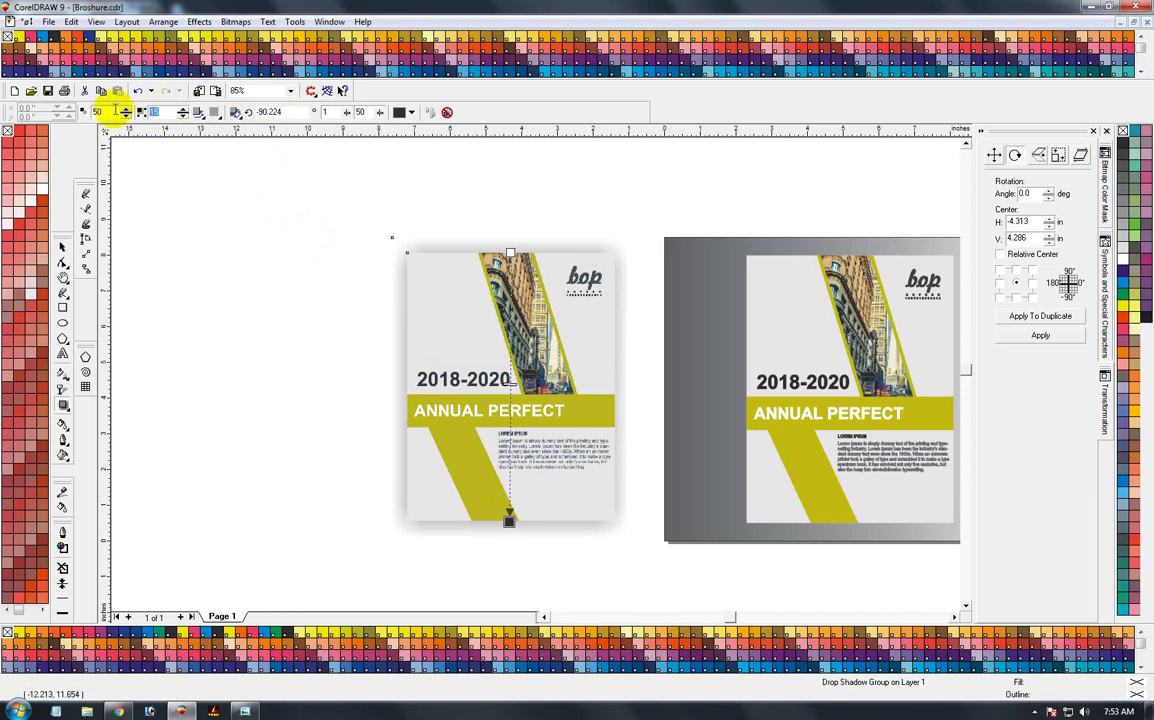
text(8)
key(Return)
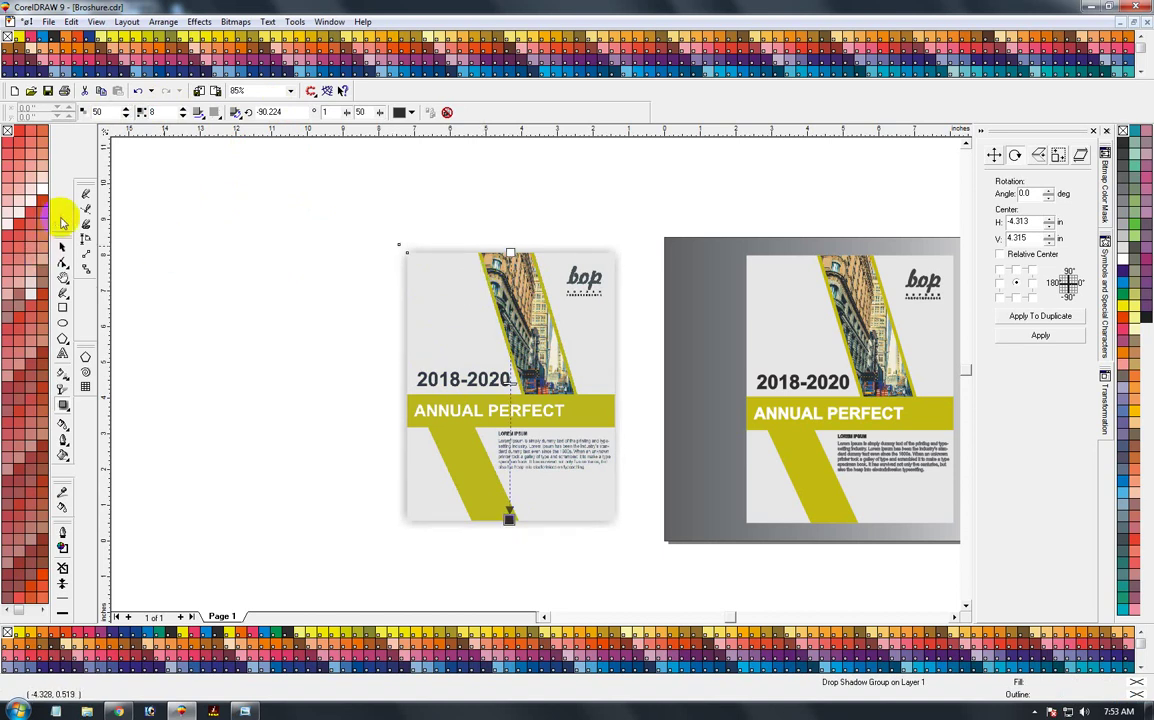
click(63, 247)
key(ctrl+k)
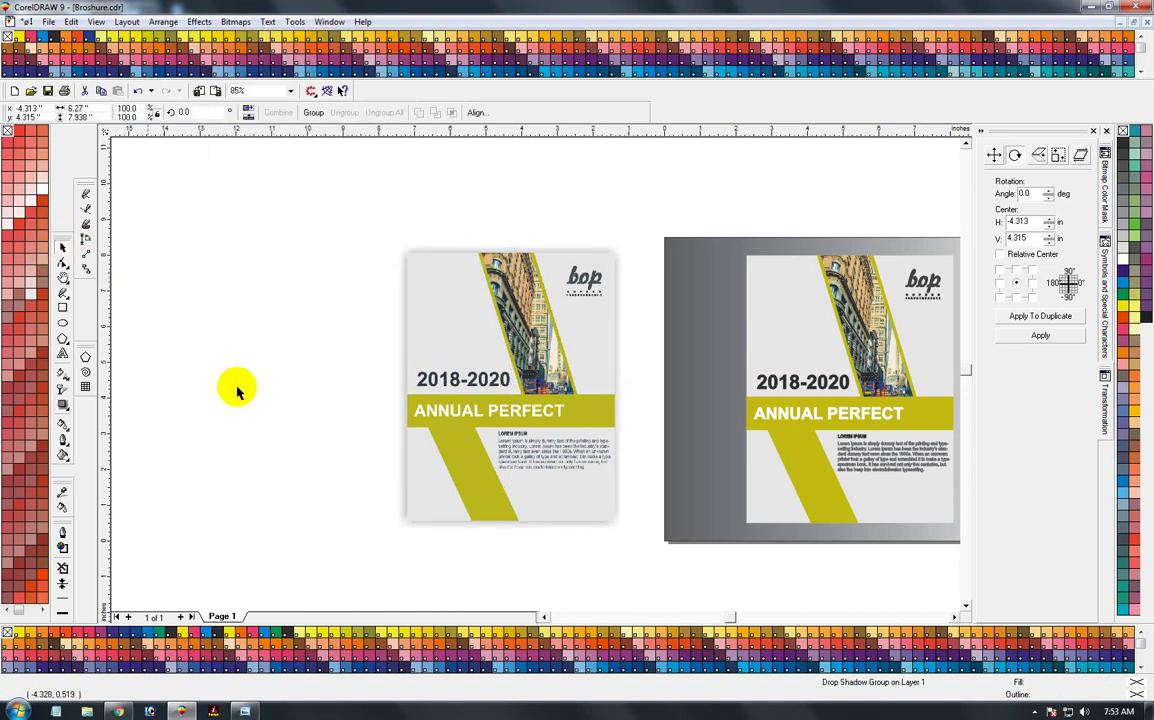
Move the cover aside and align the blurred shadow centred on the mockup background
mouse_move(388, 379)
mouse_down()
mouse_move(340, 374)
mouse_move(701, 386)
mouse_up()
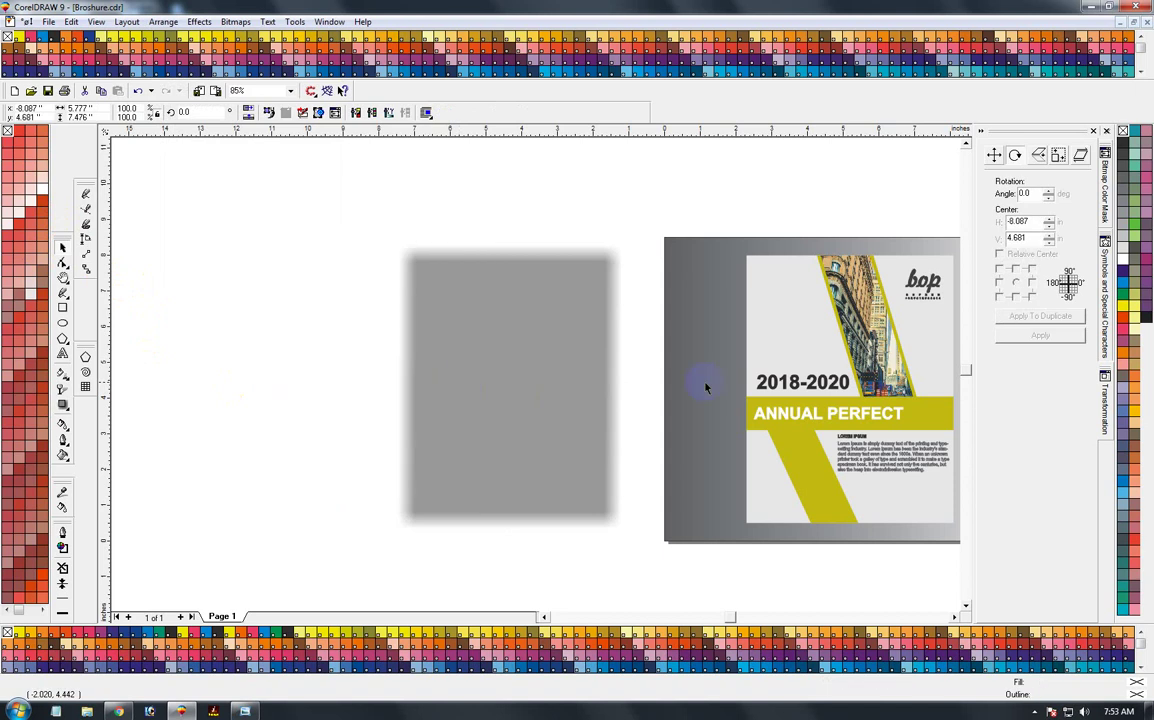
click(577, 389)
shift+click(810, 396)
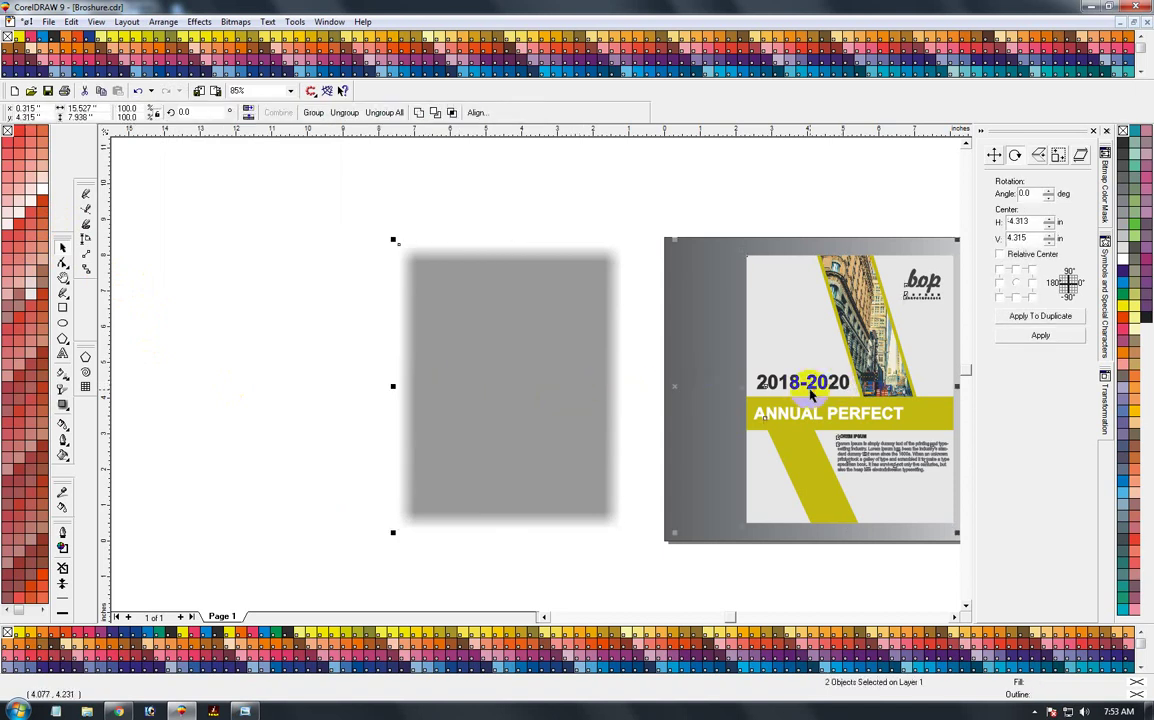
key(c)
key(e)
key(Escape)
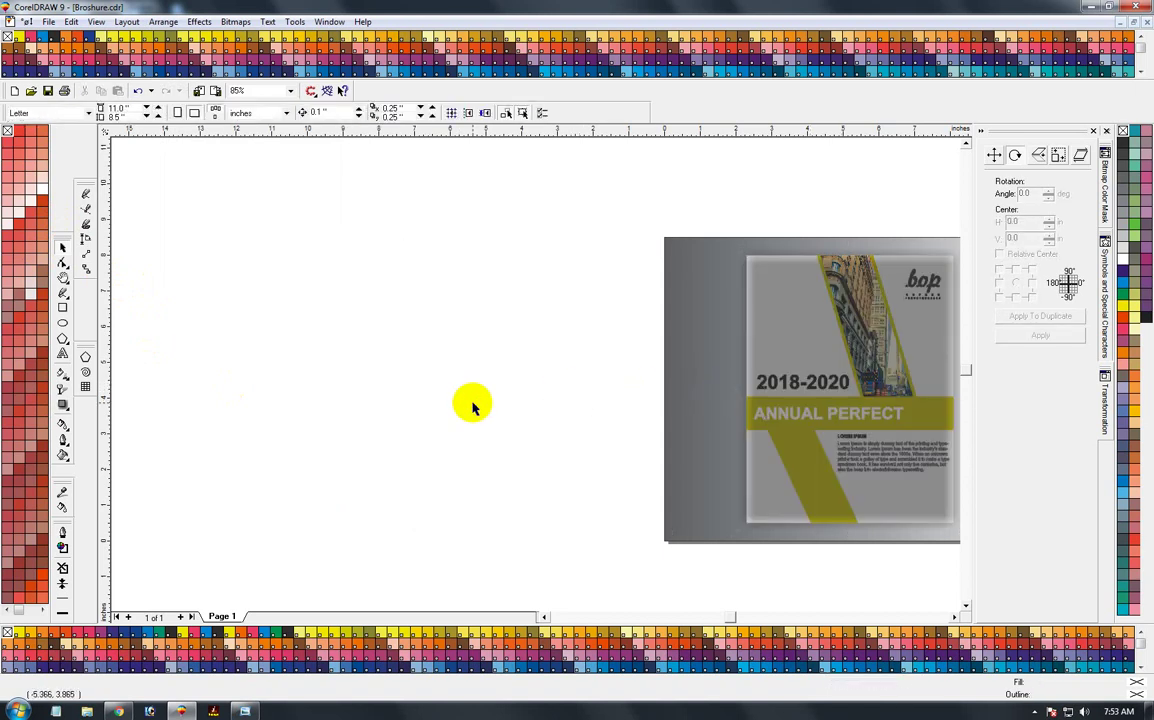
Offset the shadow slightly right of the cover, keeping the cover group on top
drag(522, 406, 509, 411)
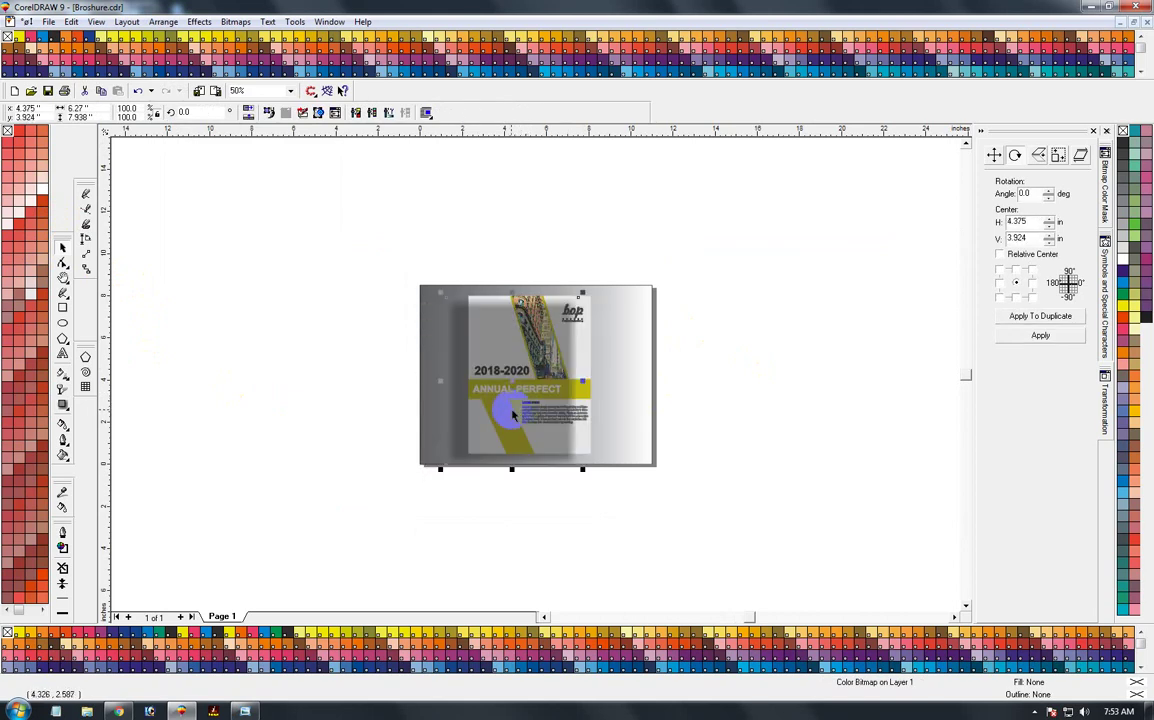
drag(580, 437, 596, 436)
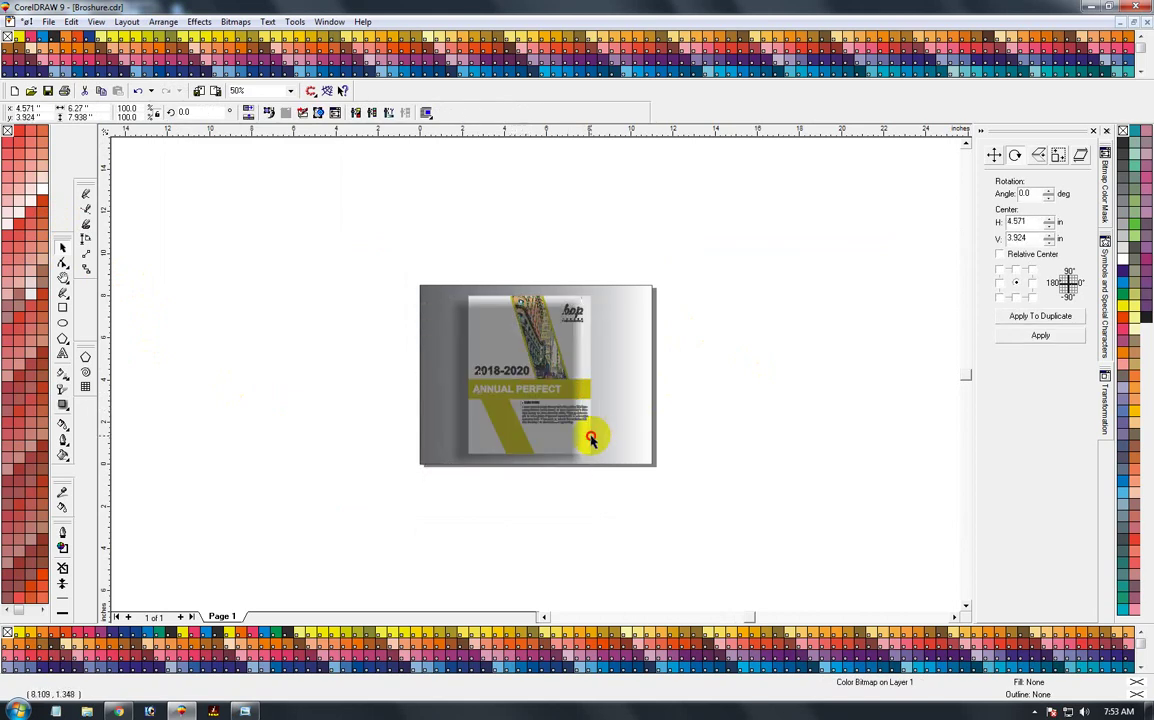
click(591, 441)
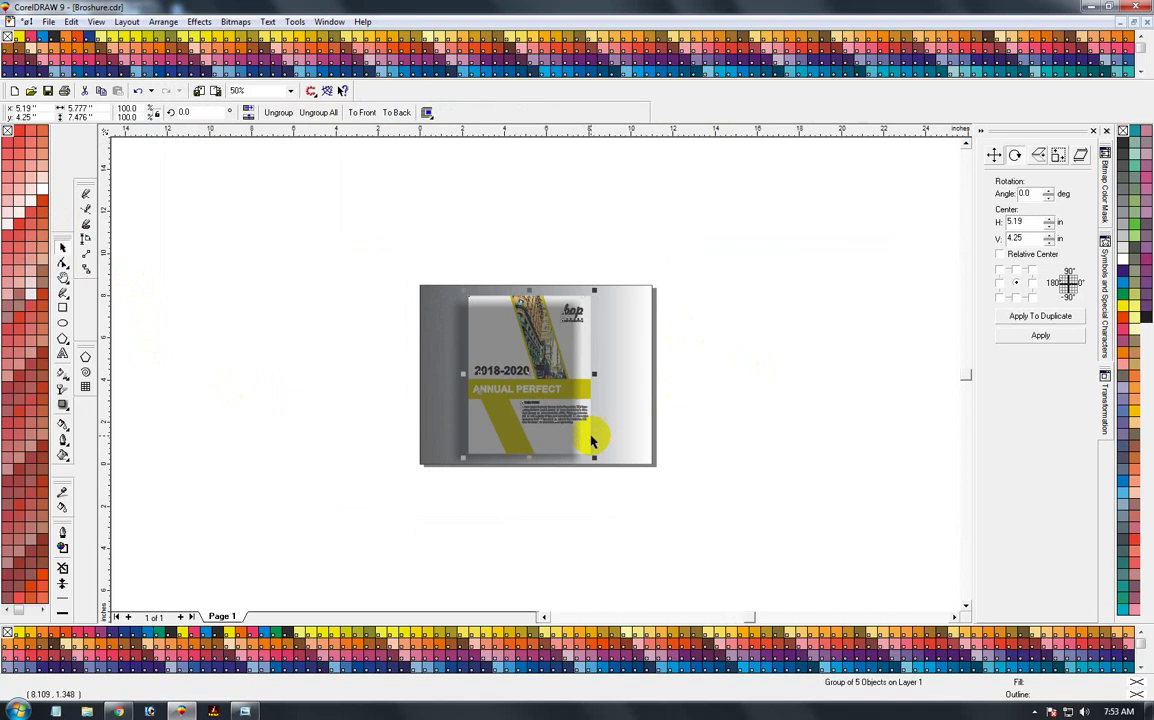
click(418, 500)
key(F2)
Zoom in on the mockup and stretch the shadow bitmap's left edge outward
drag(636, 494, 390, 222)
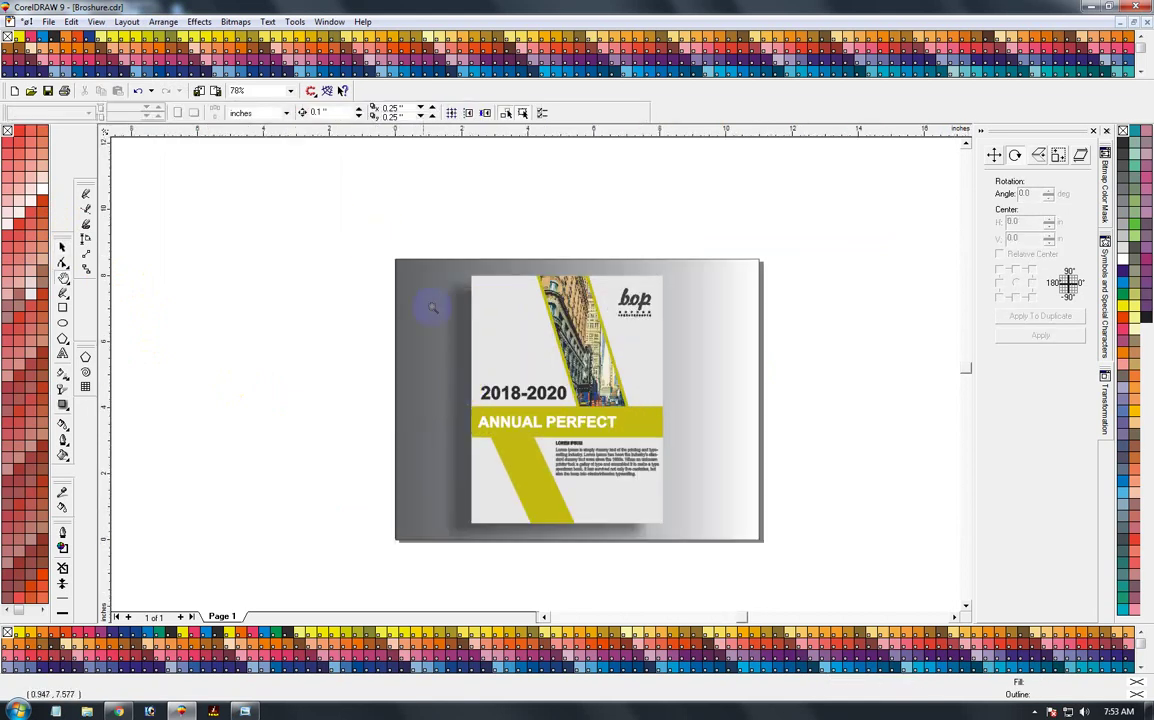
click(724, 599)
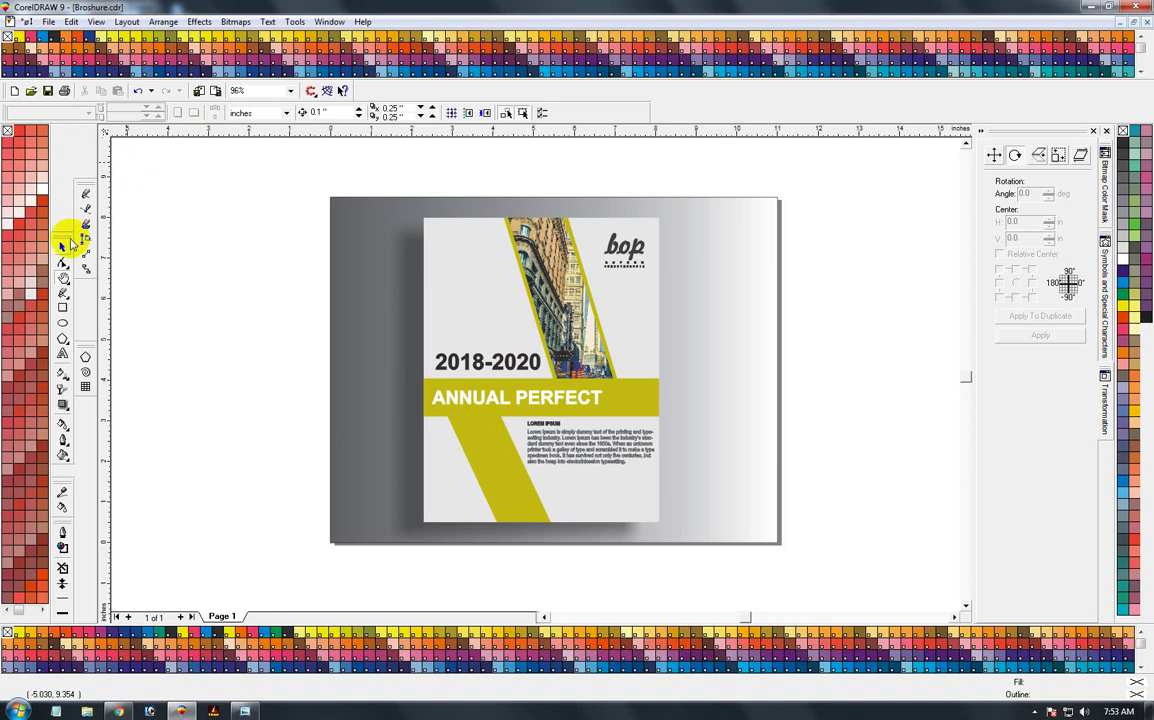
click(62, 247)
click(410, 345)
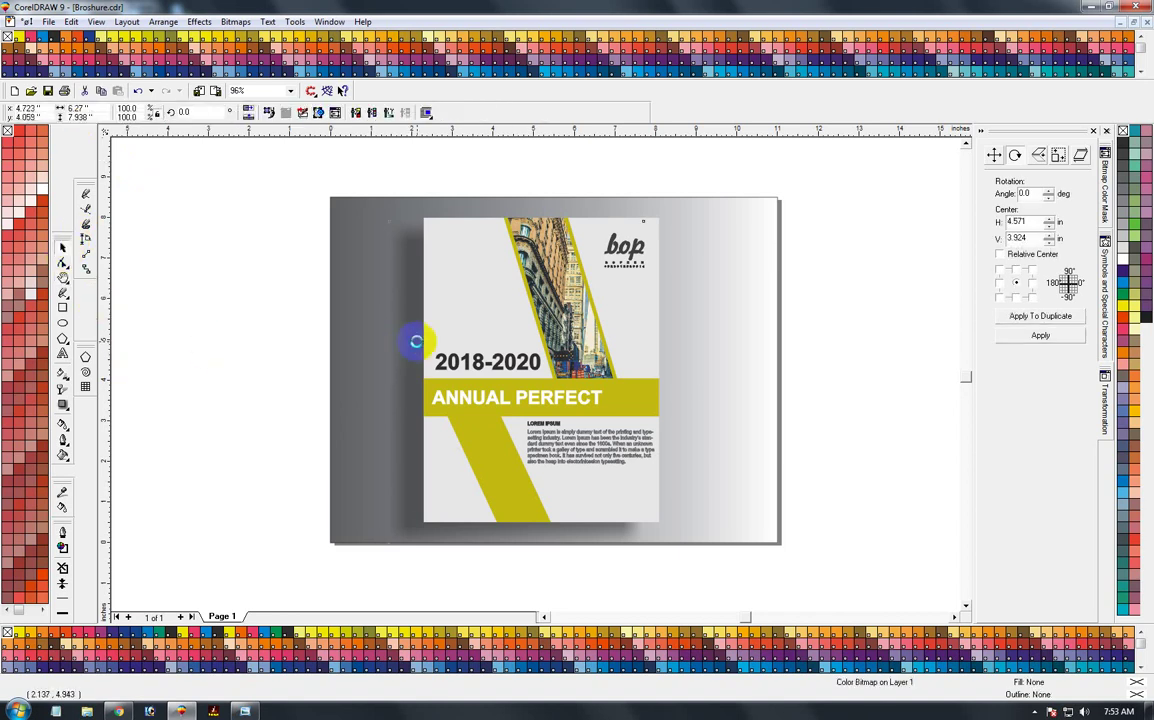
drag(410, 366, 412, 400)
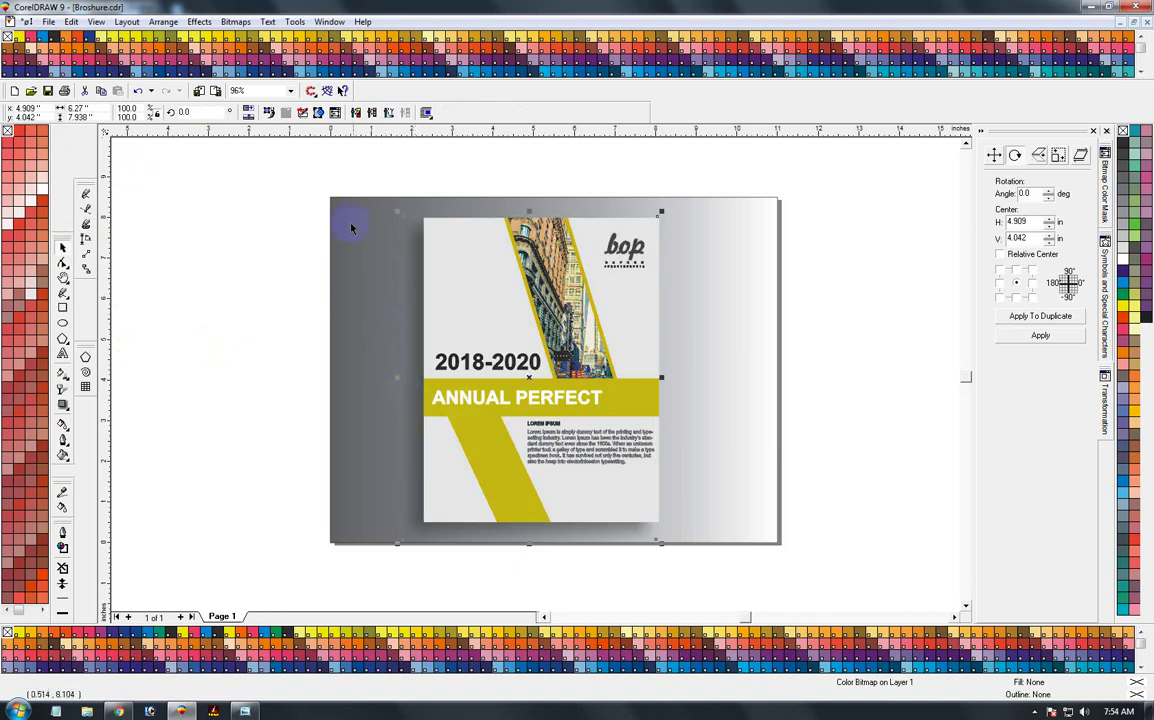
Shift the cover and shadow slightly left on the grey background, then zoom in
mouse_move(373, 167)
mouse_down()
mouse_move(604, 560)
mouse_move(700, 574)
mouse_up()
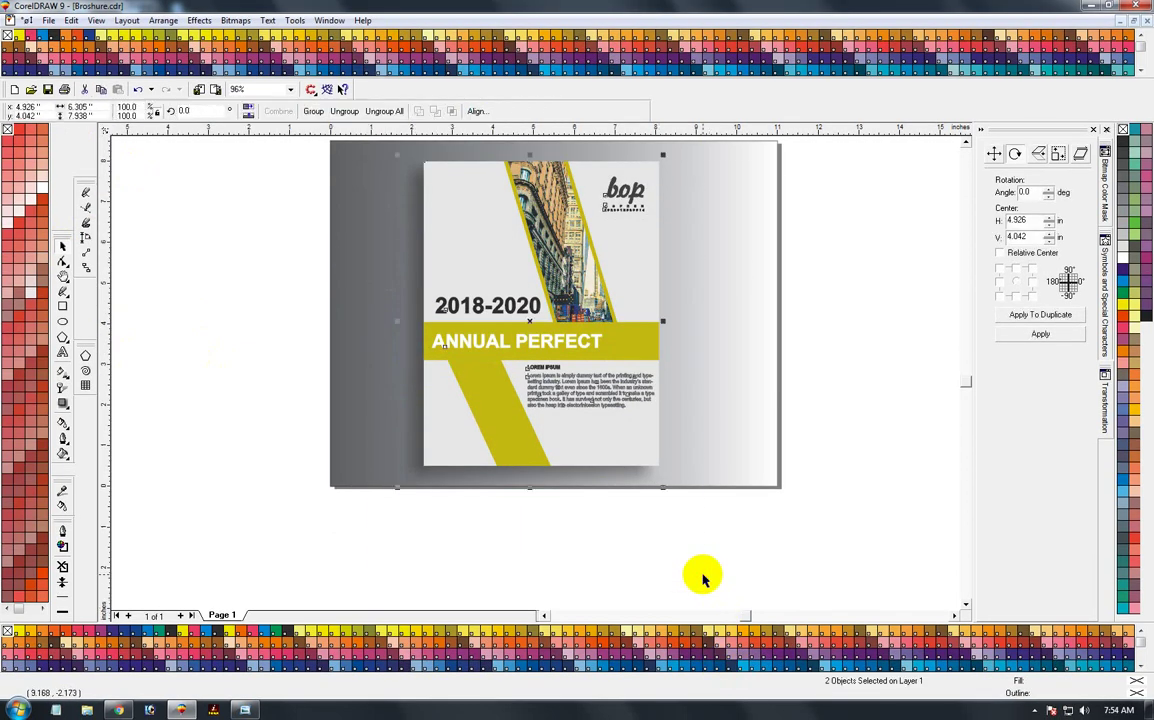
key(Delete)
key(ctrl+z)
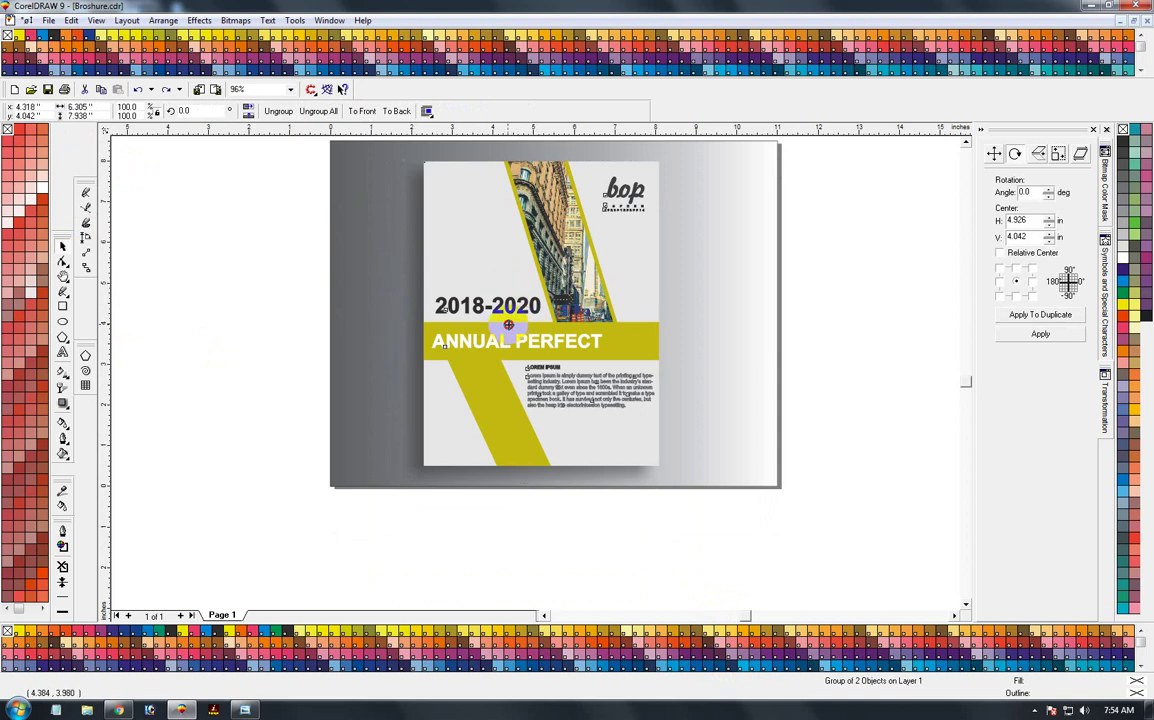
drag(523, 325, 498, 325)
shift+click(715, 320)
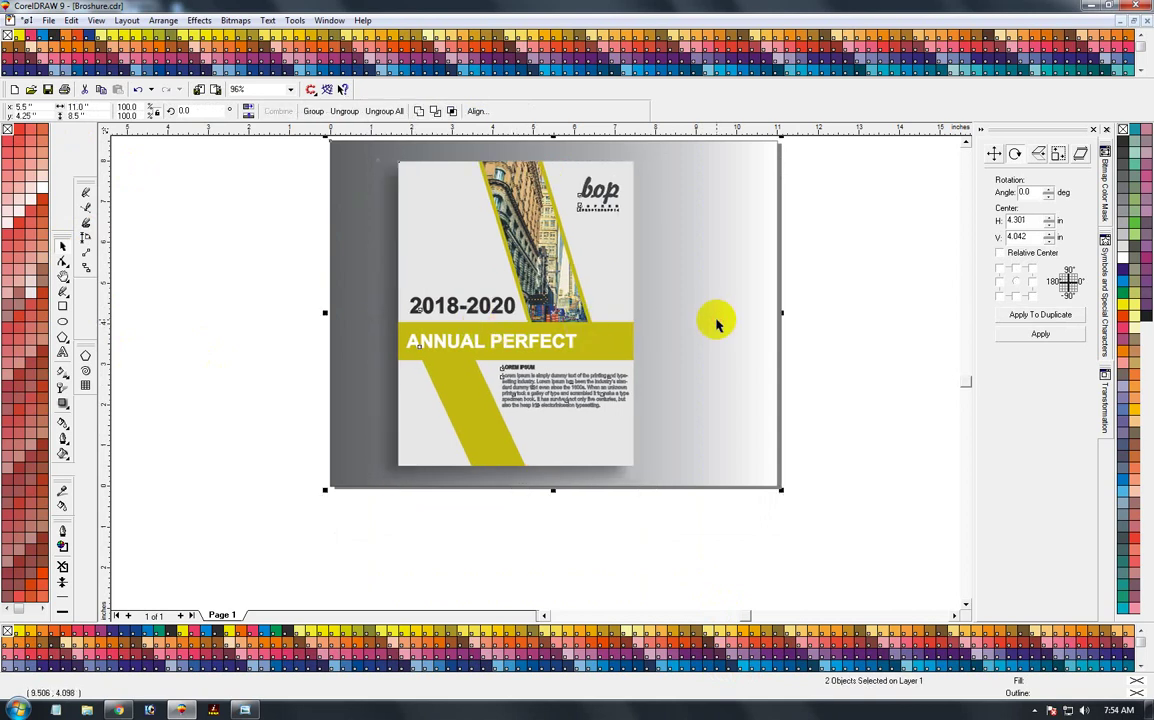
click(665, 355)
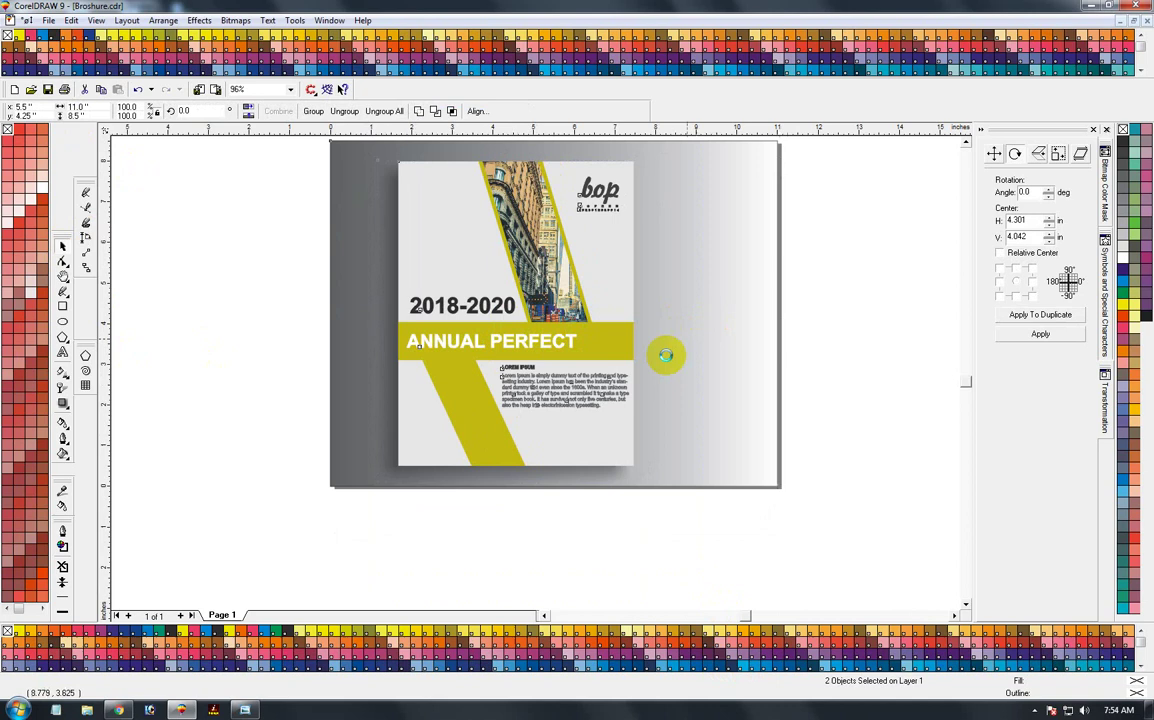
click(206, 430)
scroll(430, 303, down, 1)
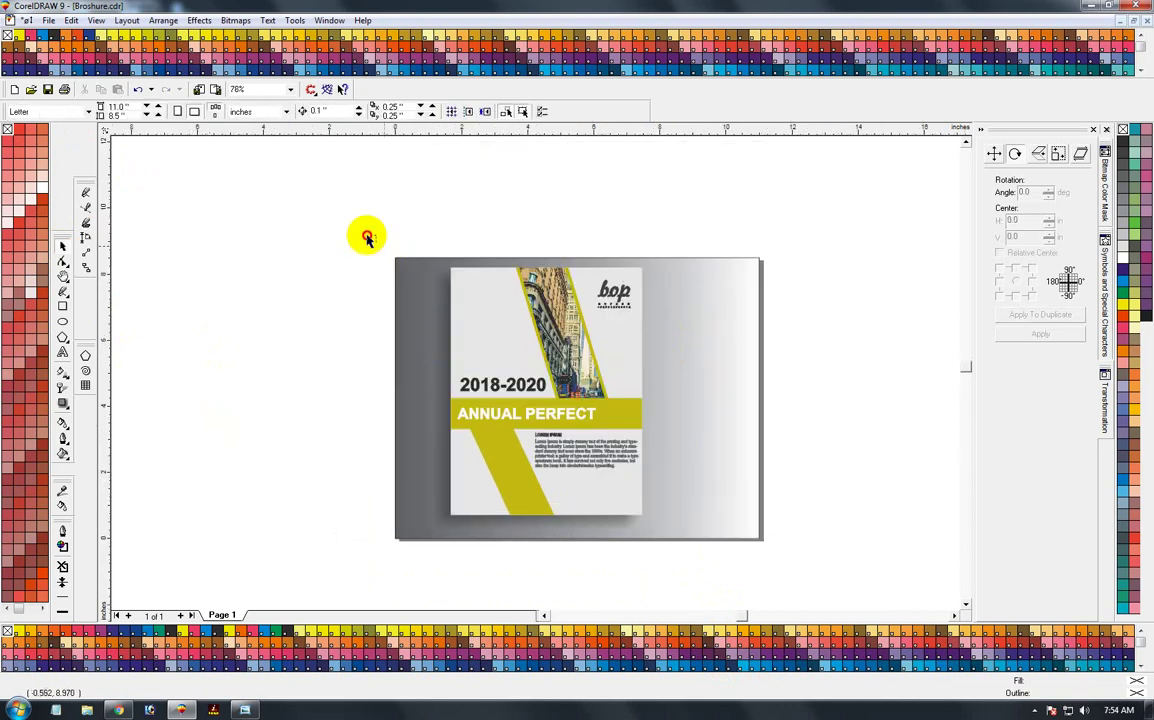
drag(366, 237, 485, 330)
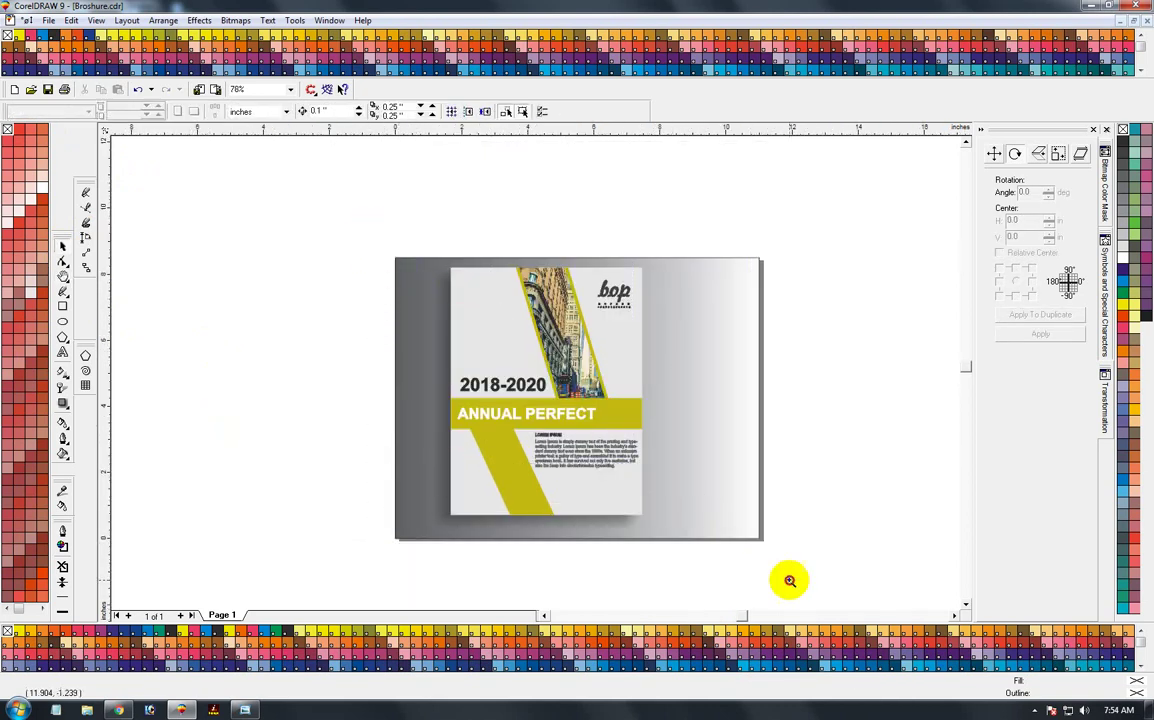
drag(610, 449, 779, 561)
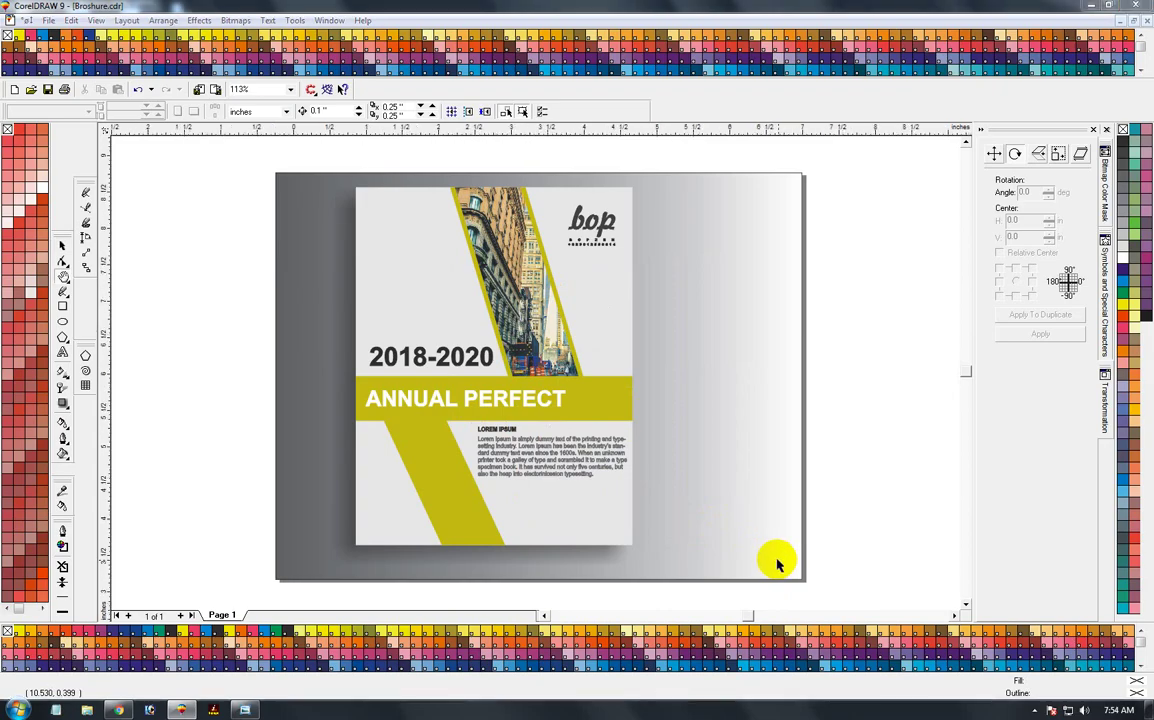
key(F9)
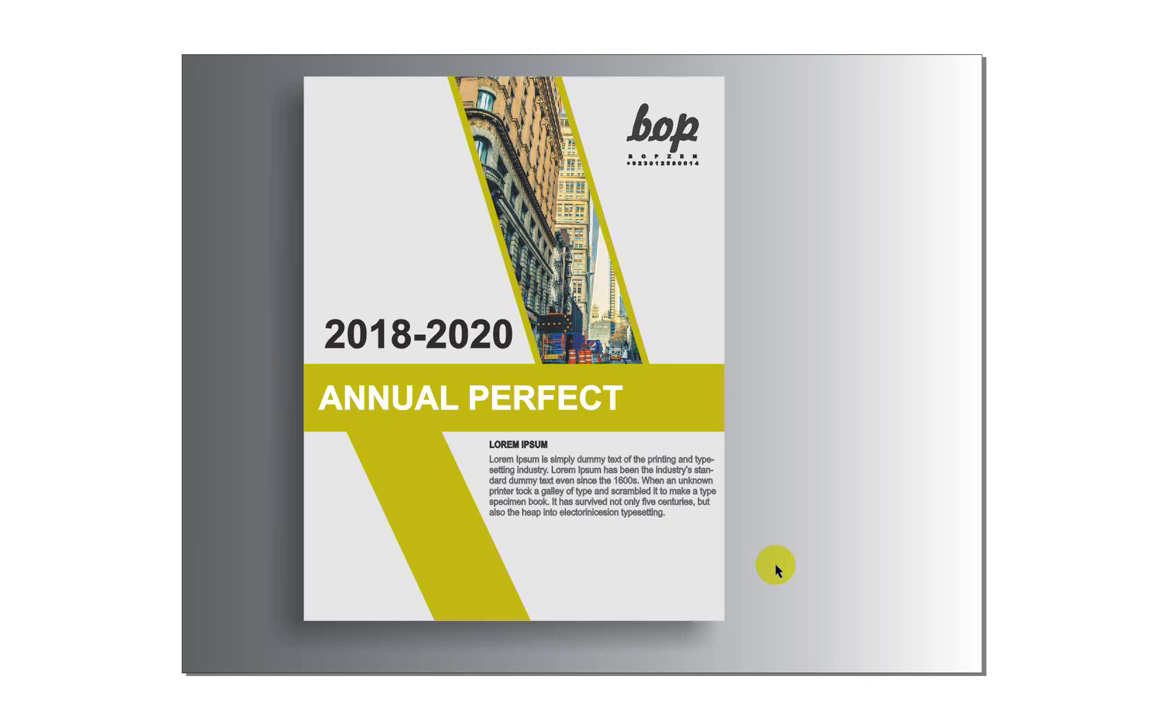
key(Escape)
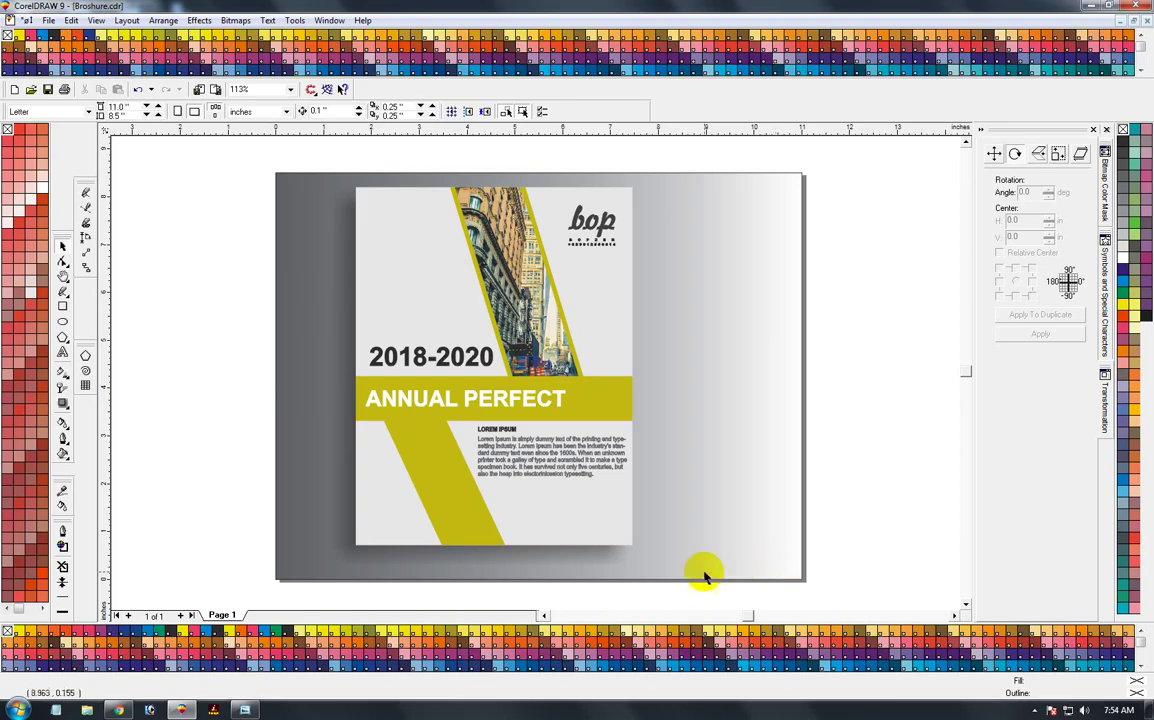